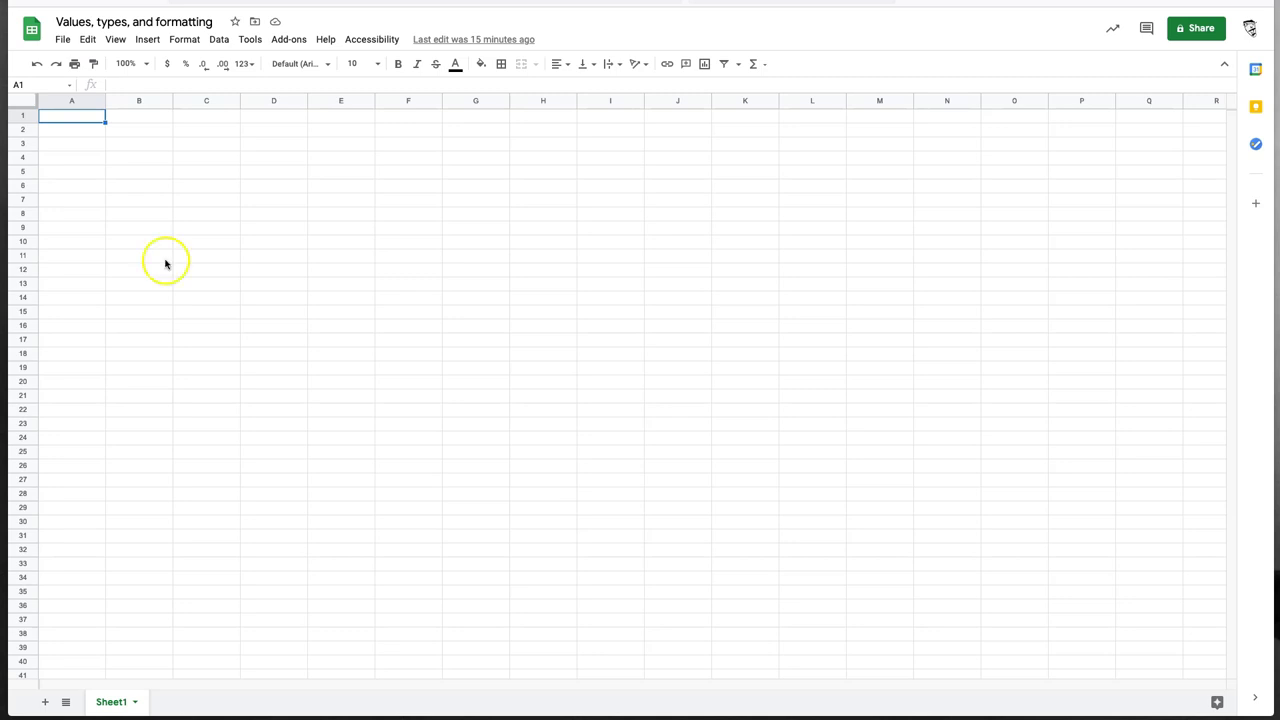
Enter the sample values 5, This is a string, TRUE, FALSE and "true" (with its quotation marks) down cells A1 to A5
{"action": "left_click", "coordinate": [74, 120]}
{"action": "type", "text": "5"}
{"action": "key", "text": "Return"}
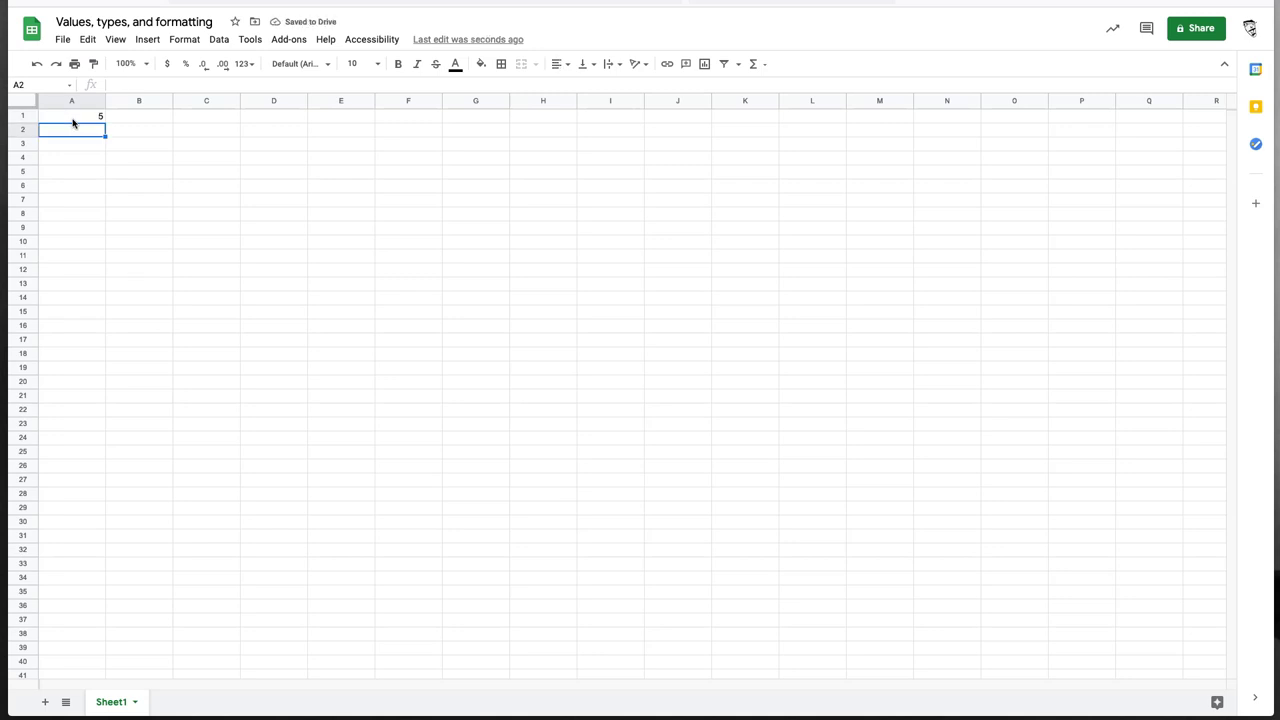
{"action": "type", "text": "This is a string"}
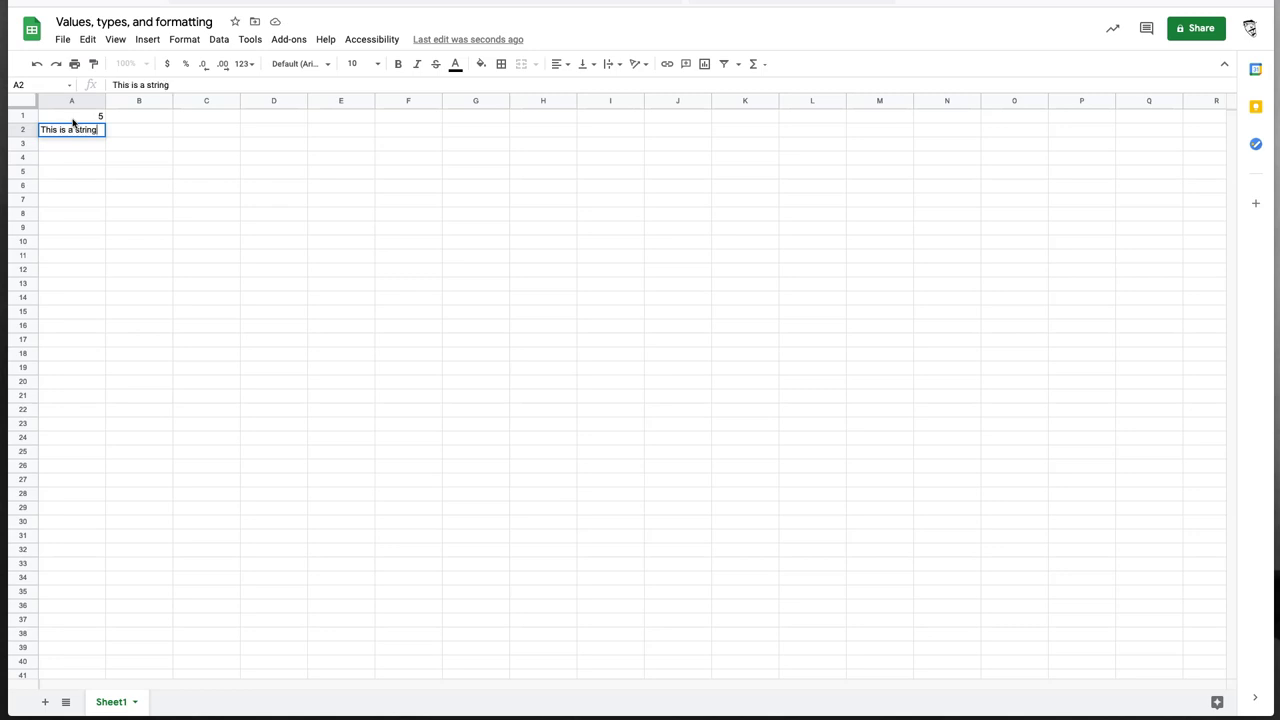
{"action": "key", "text": "Return"}
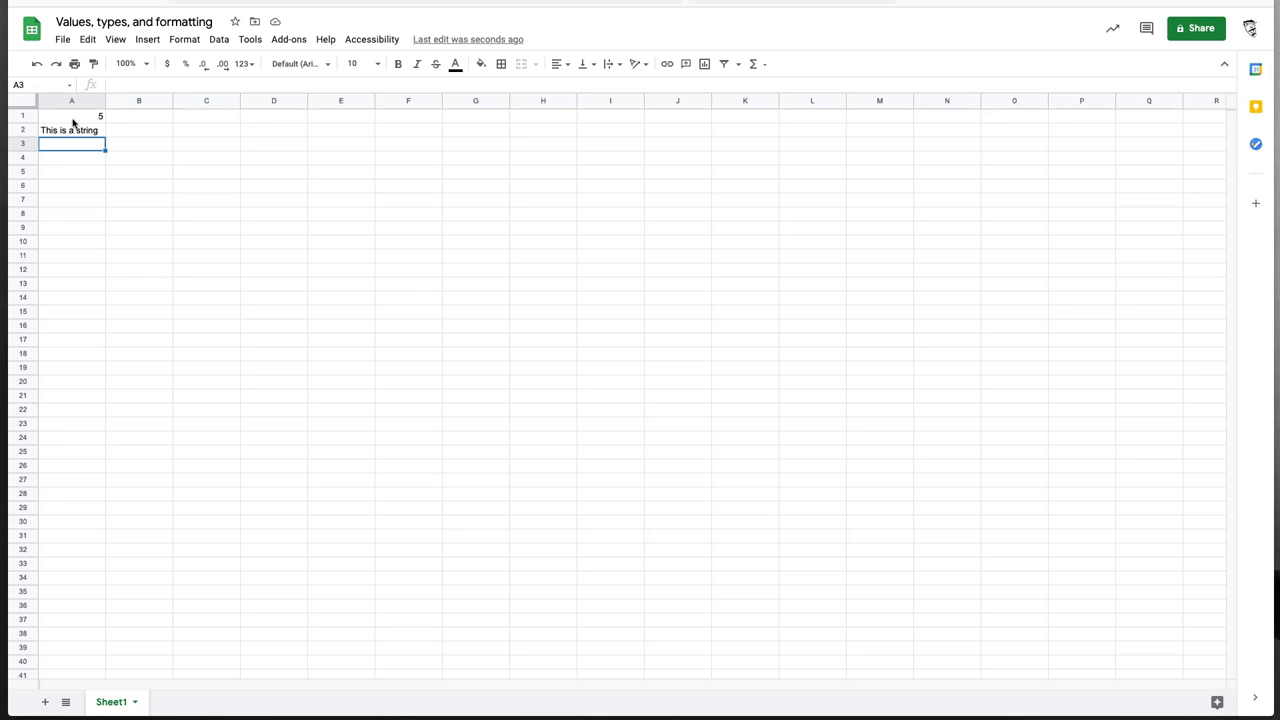
{"action": "type", "text": "TRUE"}
{"action": "key", "text": "Return"}
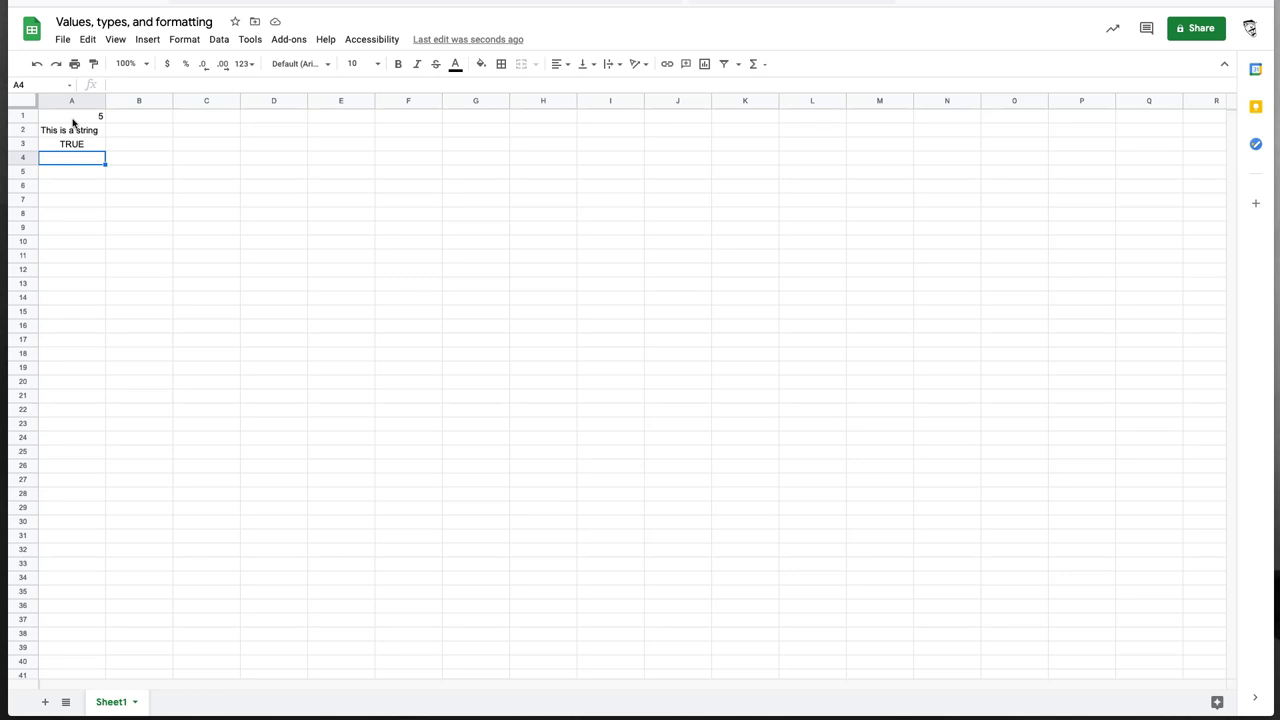
{"action": "type", "text": "FALSE"}
{"action": "key", "text": "Return"}
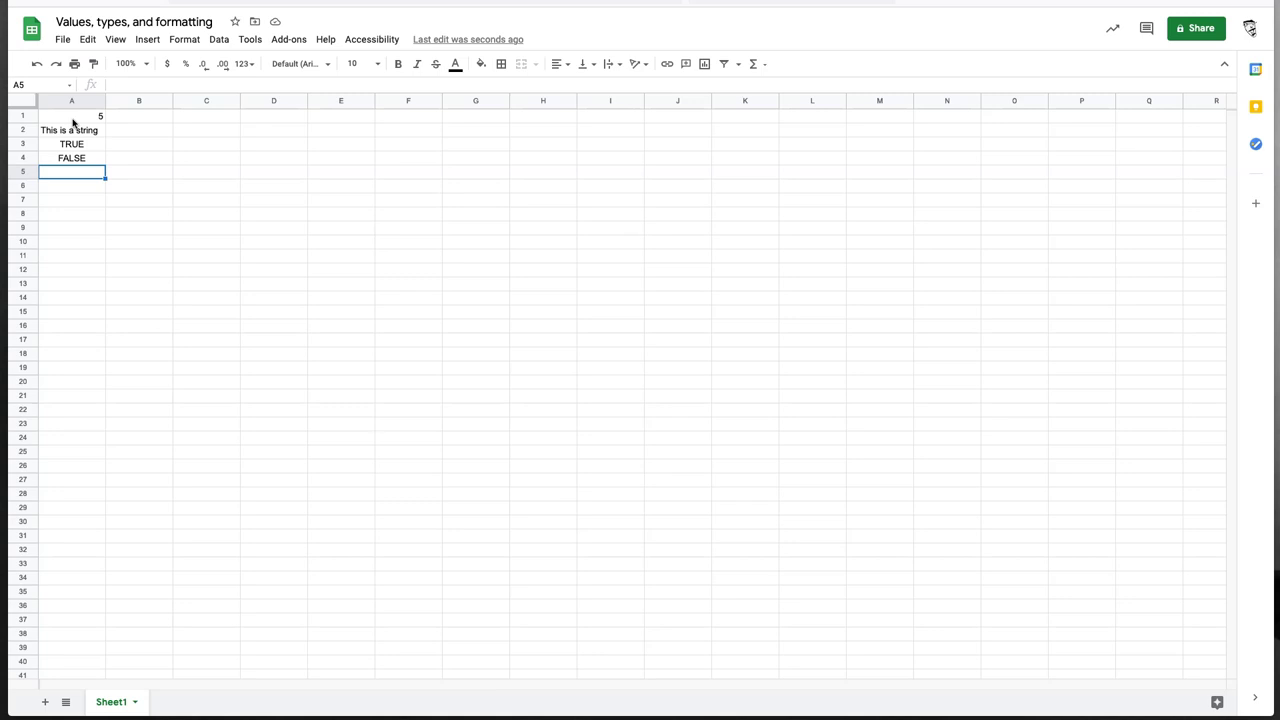
{"action": "type", "text": "'true"}
{"action": "key", "text": "Return"}
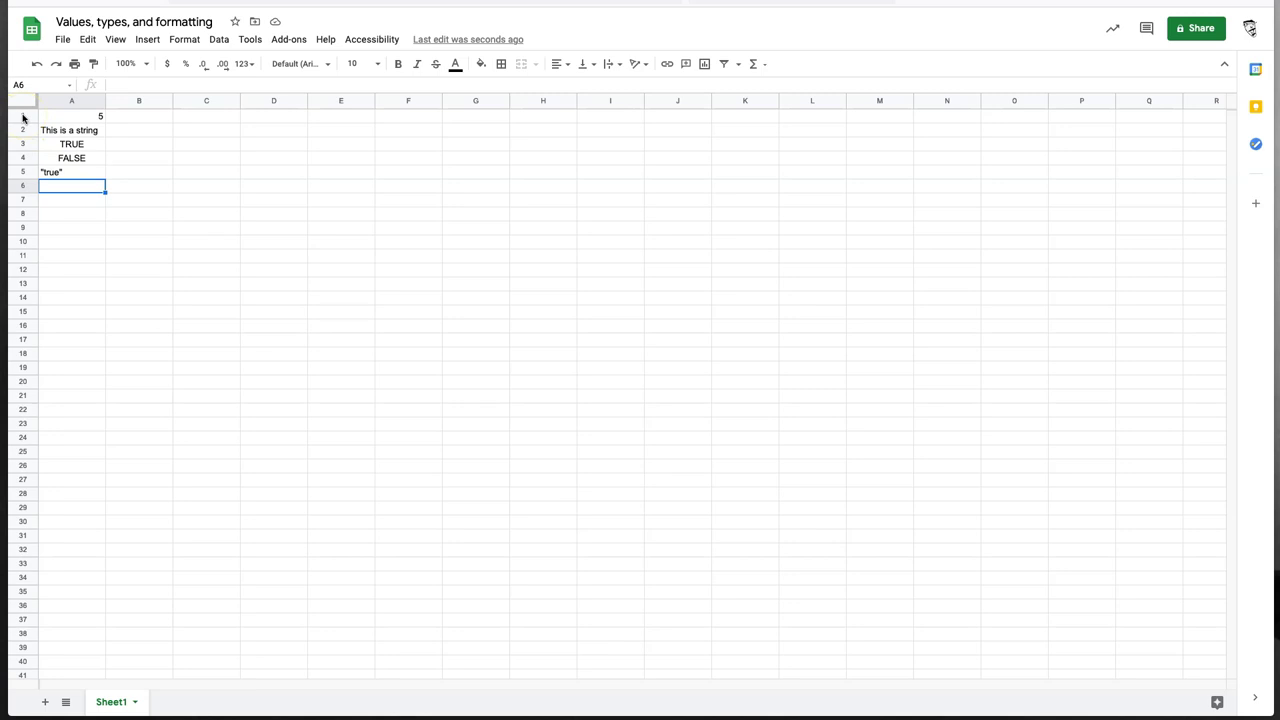
Insert an empty column before column A and an empty row above row 1
{"action": "left_click", "coordinate": [23, 118]}
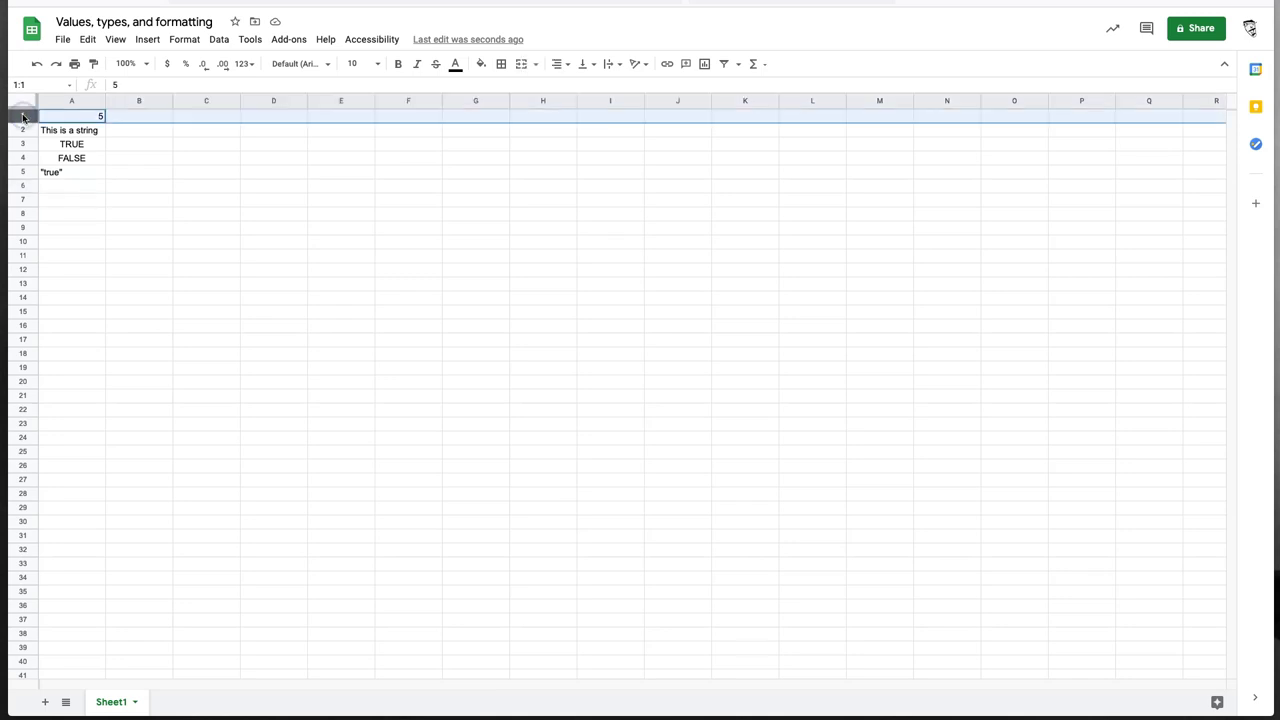
{"action": "left_click", "coordinate": [84, 104]}
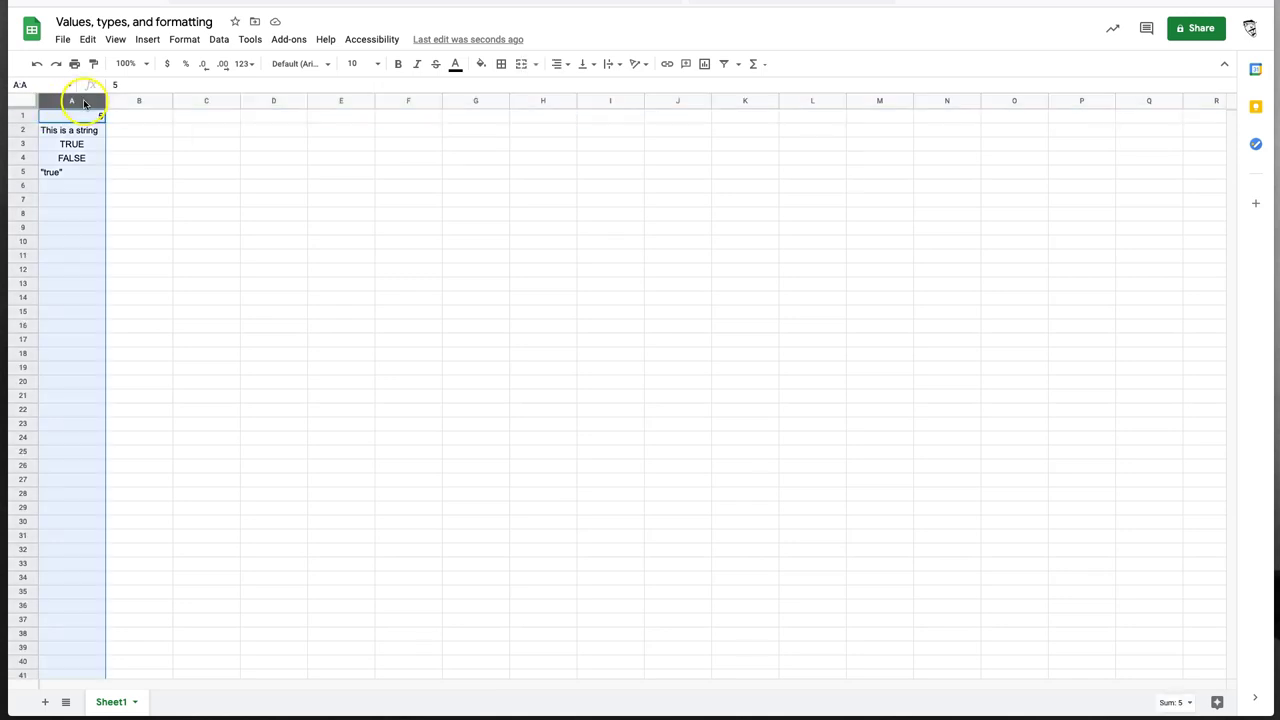
{"action": "right_click", "coordinate": [86, 104]}
{"action": "left_click", "coordinate": [140, 213]}
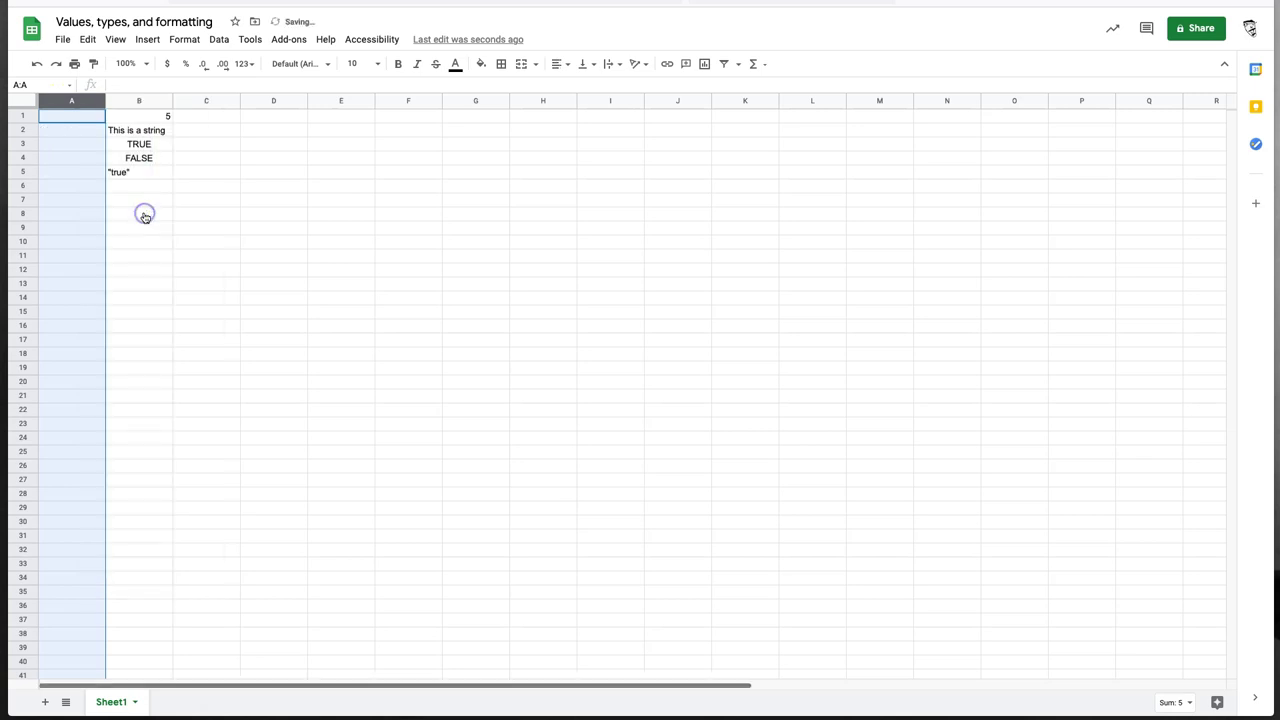
{"action": "left_click", "coordinate": [23, 118]}
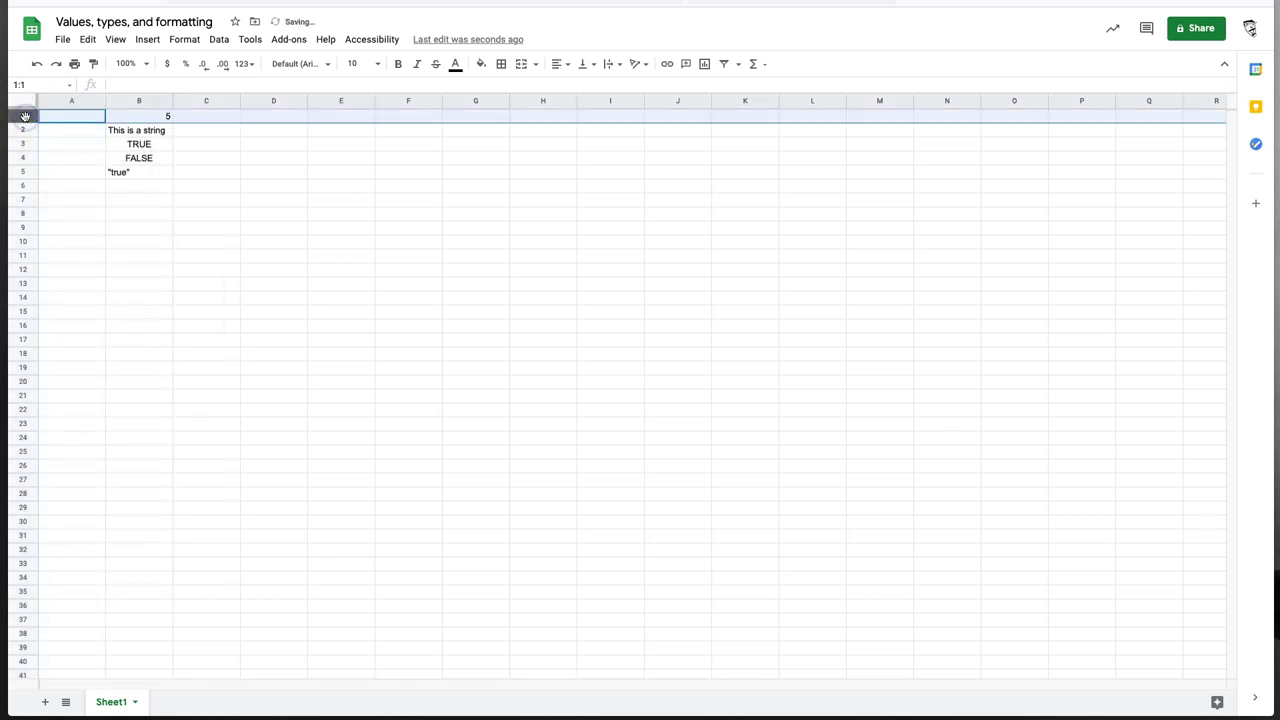
{"action": "right_click", "coordinate": [23, 118]}
{"action": "left_click", "coordinate": [72, 228]}
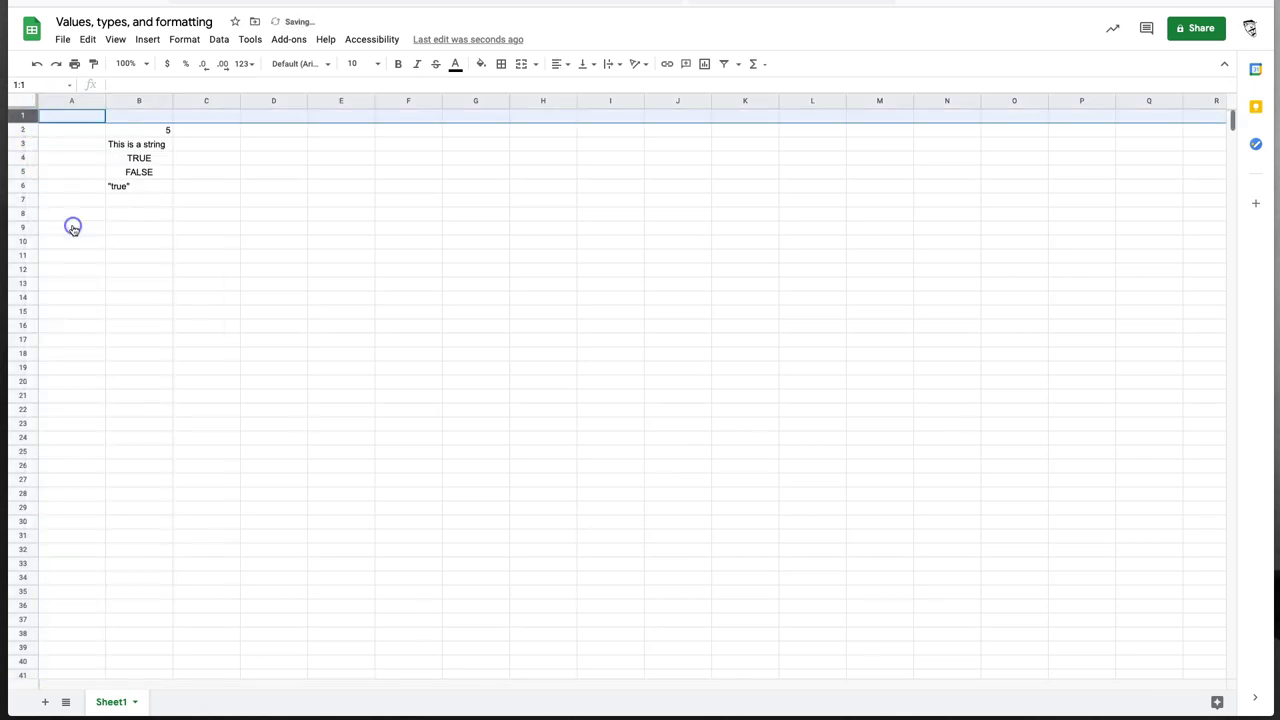
Enter the column headers Type in A1 and Example value in B1
{"action": "left_click", "coordinate": [79, 119]}
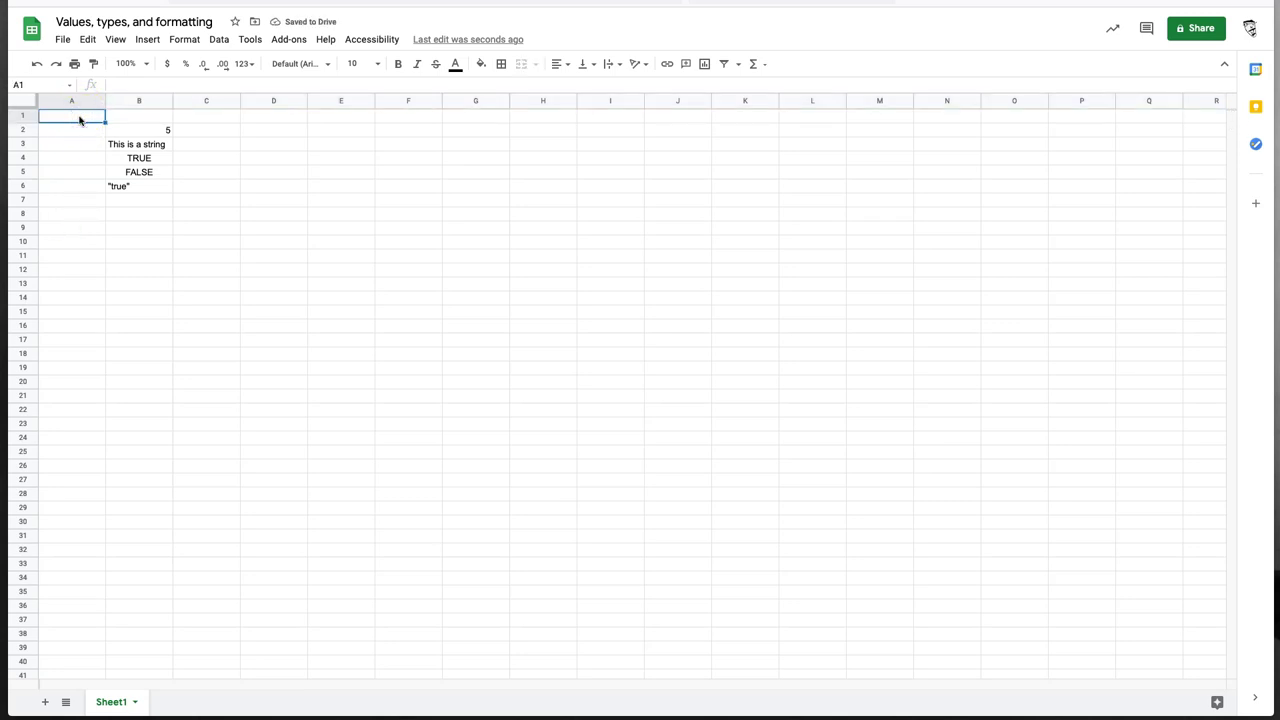
{"action": "type", "text": "TYPE"}
{"action": "key", "text": "BackSpace"}
{"action": "key", "text": "BackSpace"}
{"action": "key", "text": "BackSpace"}
{"action": "type", "text": "ype"}
{"action": "key", "text": "Tab"}
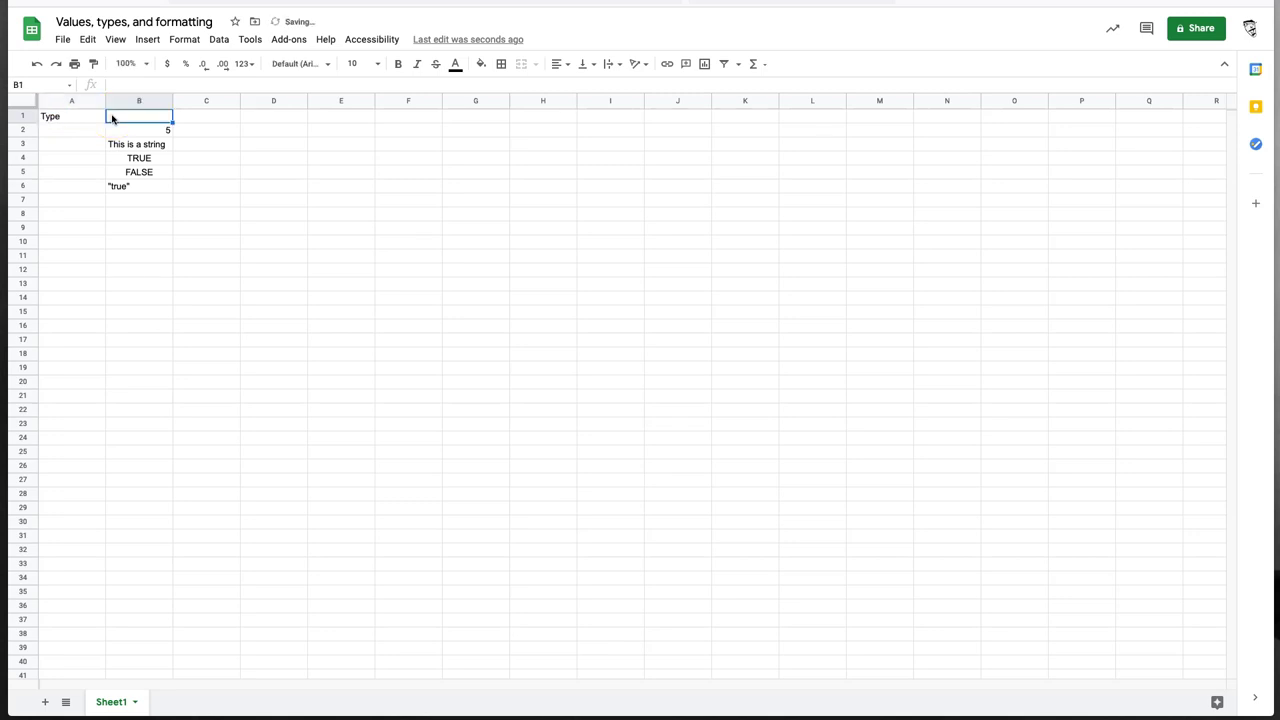
{"action": "type", "text": "Example value"}
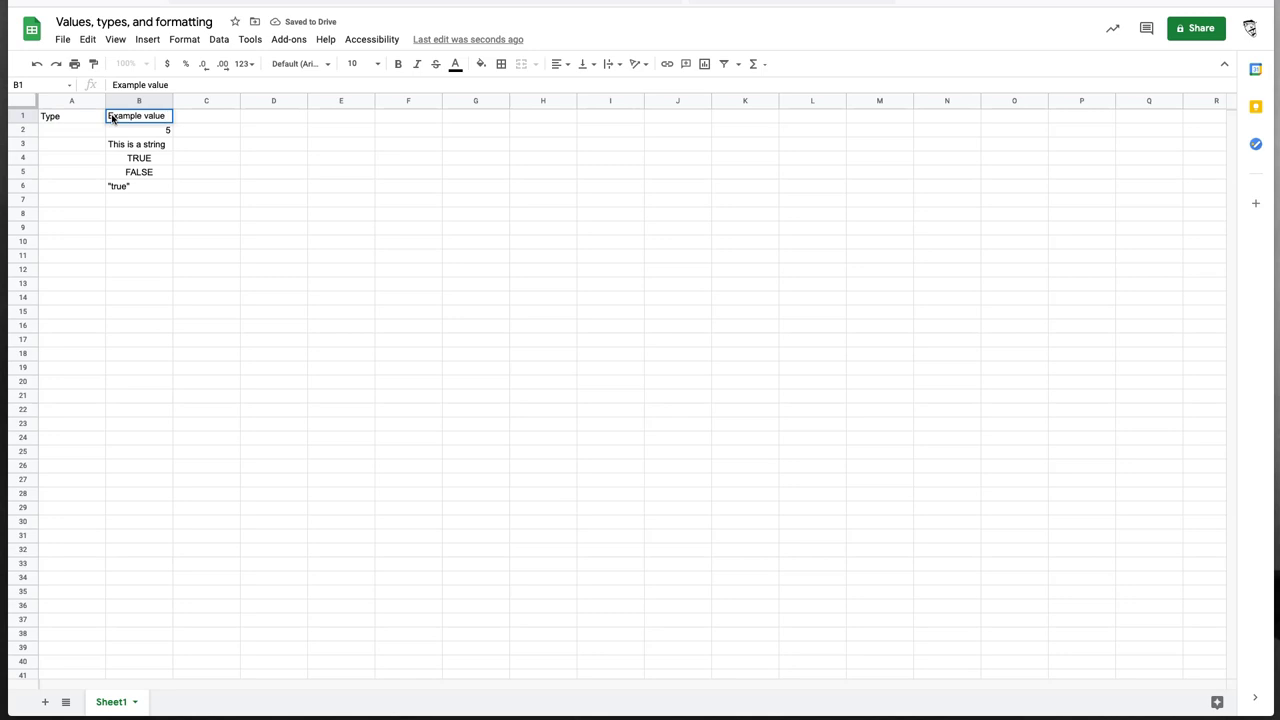
{"action": "key", "text": "shift+Tab"}
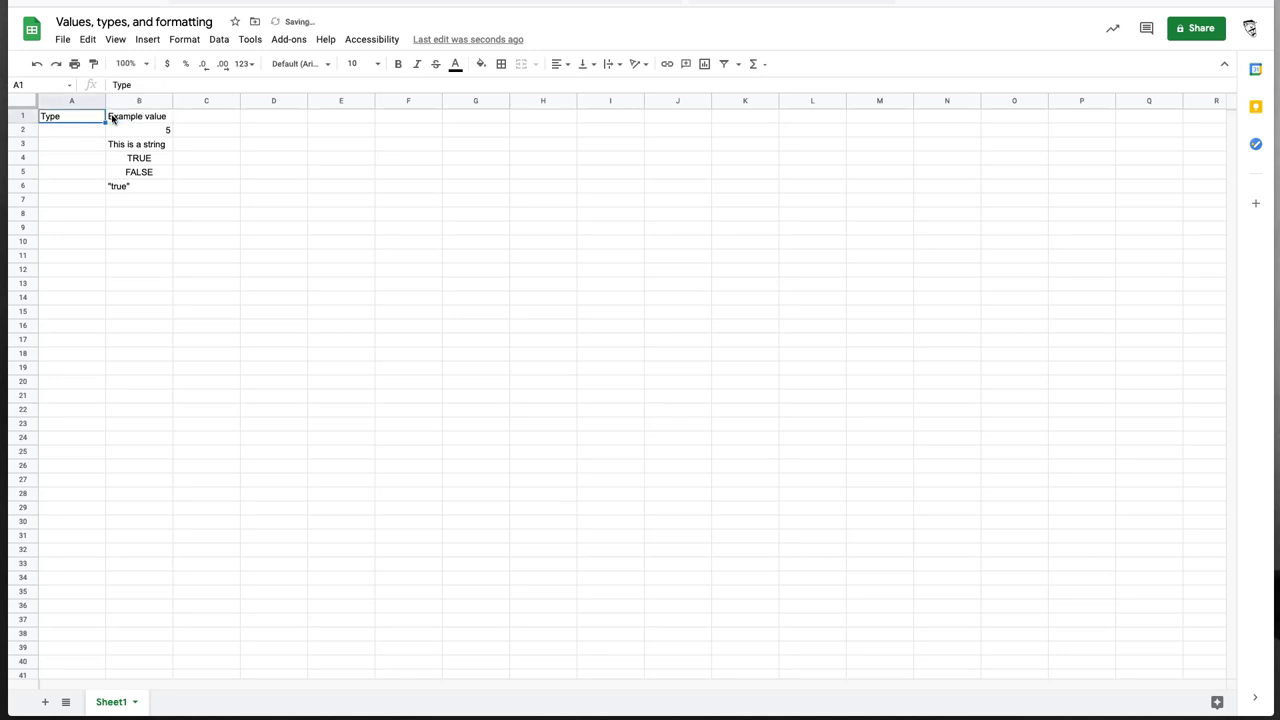
Format the header cells A1:B1 with a light green fill and bold text
{"action": "left_click", "coordinate": [150, 122], "text": "shift"}
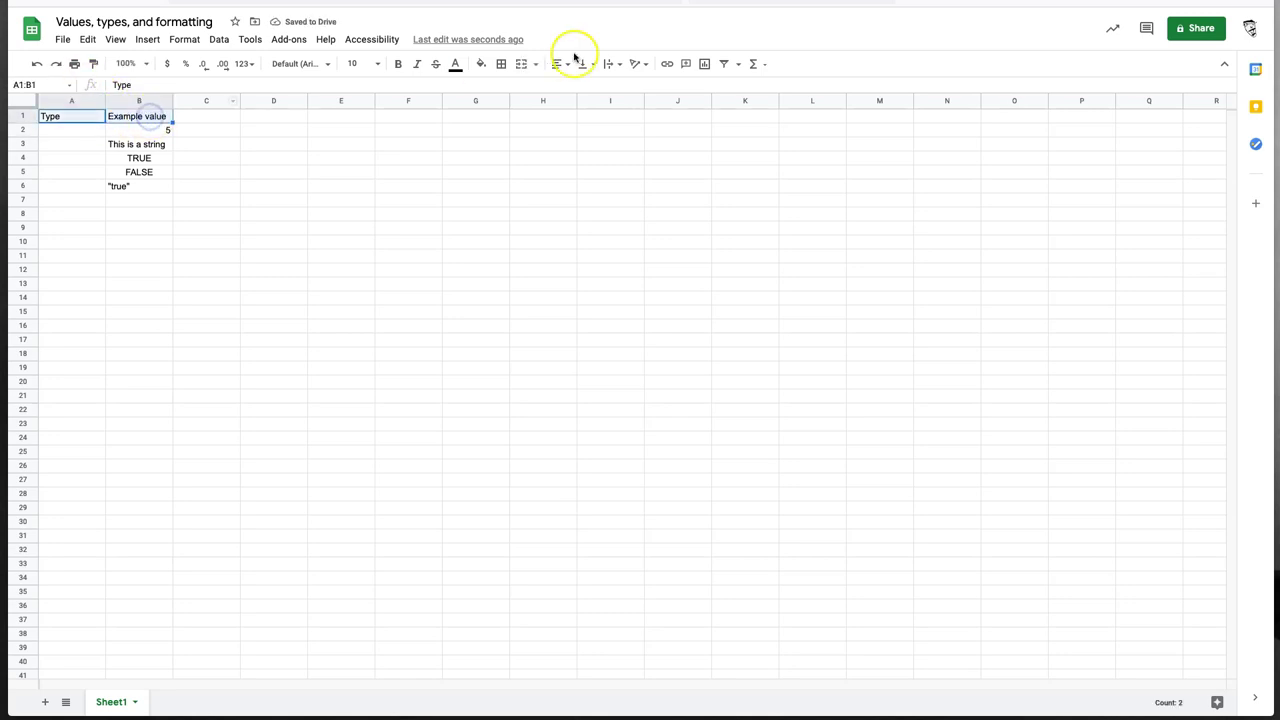
{"action": "left_click", "coordinate": [481, 64]}
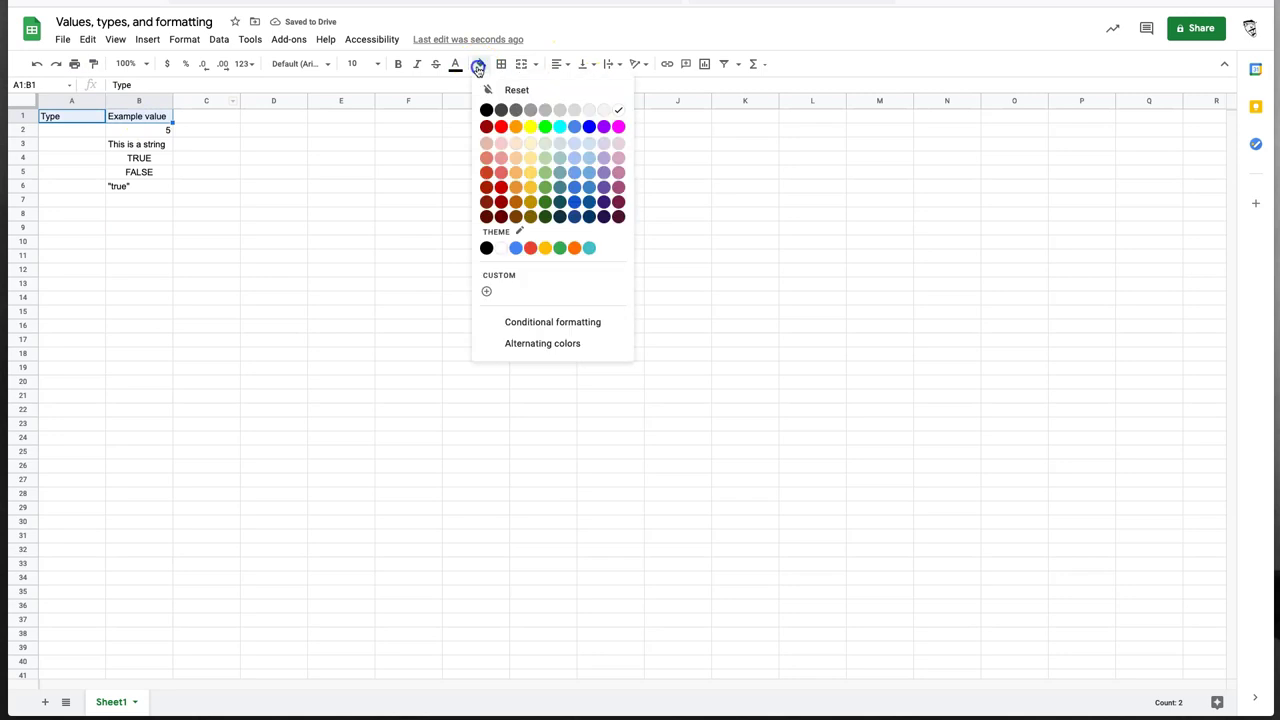
{"action": "left_click", "coordinate": [544, 146]}
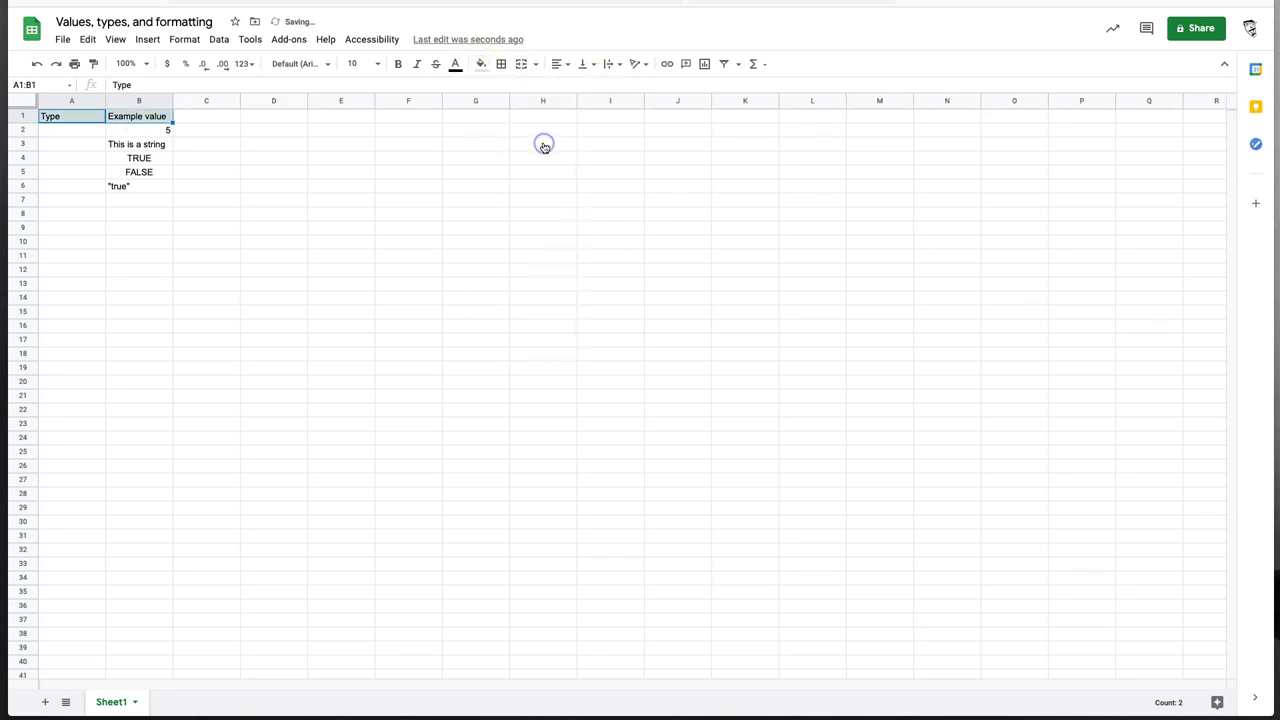
{"action": "left_click", "coordinate": [397, 65]}
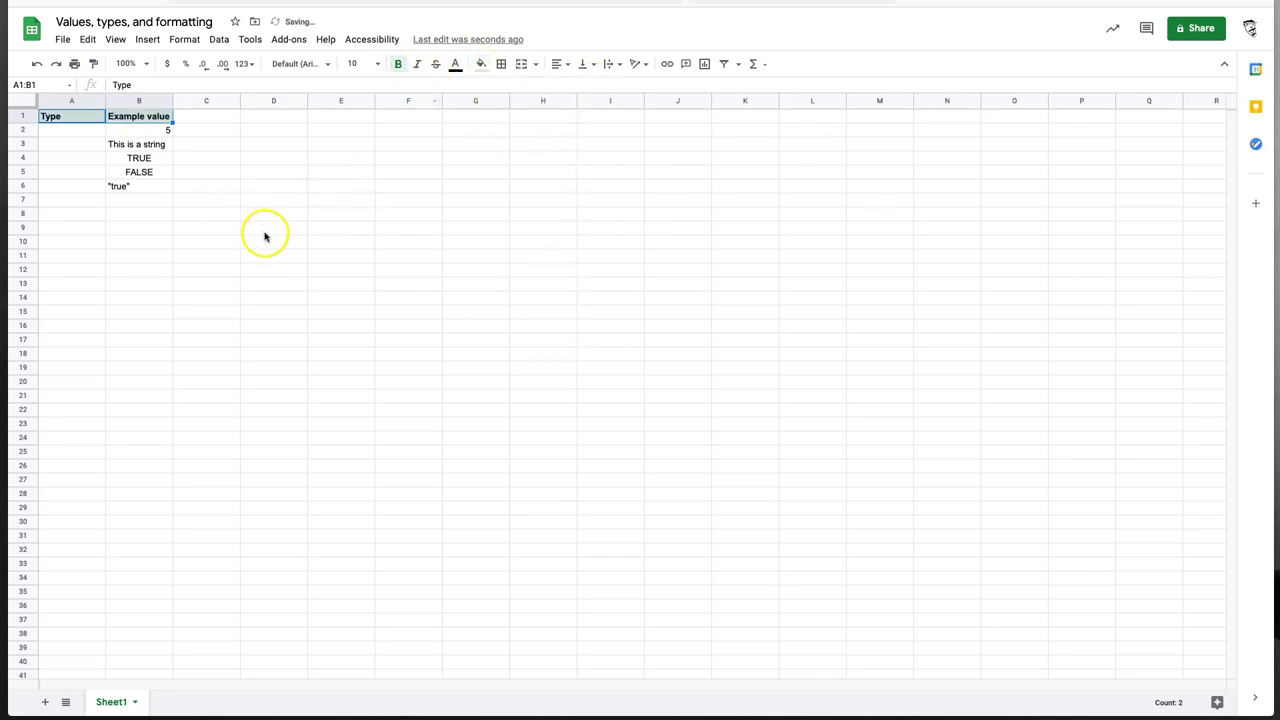
Fill A2 to A6 with the type names Number, String or text, Boolean, Boolean and String or text
{"action": "left_click", "coordinate": [64, 129]}
{"action": "type", "text": "Numerer"}
{"action": "key", "text": "Return"}
{"action": "type", "text": "String o"}
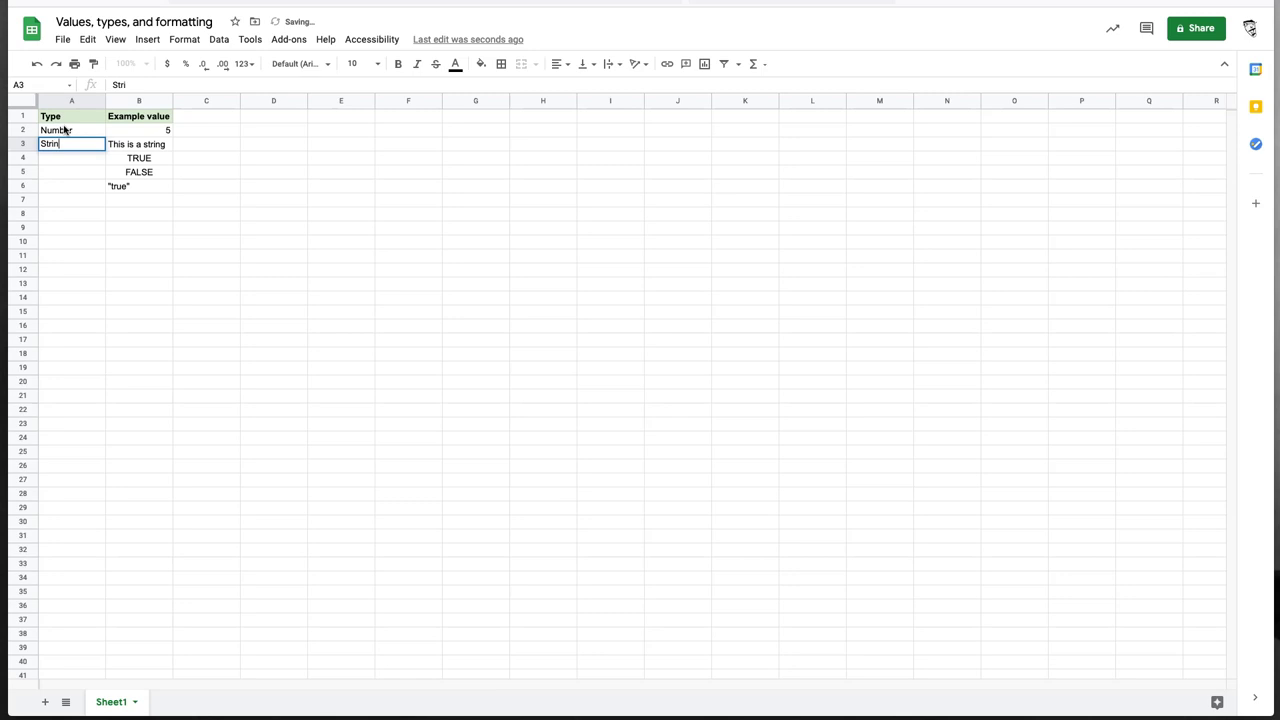
{"action": "type", "text": "r text"}
{"action": "key", "text": "Return"}
{"action": "type", "text": "Boolean"}
{"action": "key", "text": "Return"}
{"action": "type", "text": "Bool"}
{"action": "key", "text": "Return"}
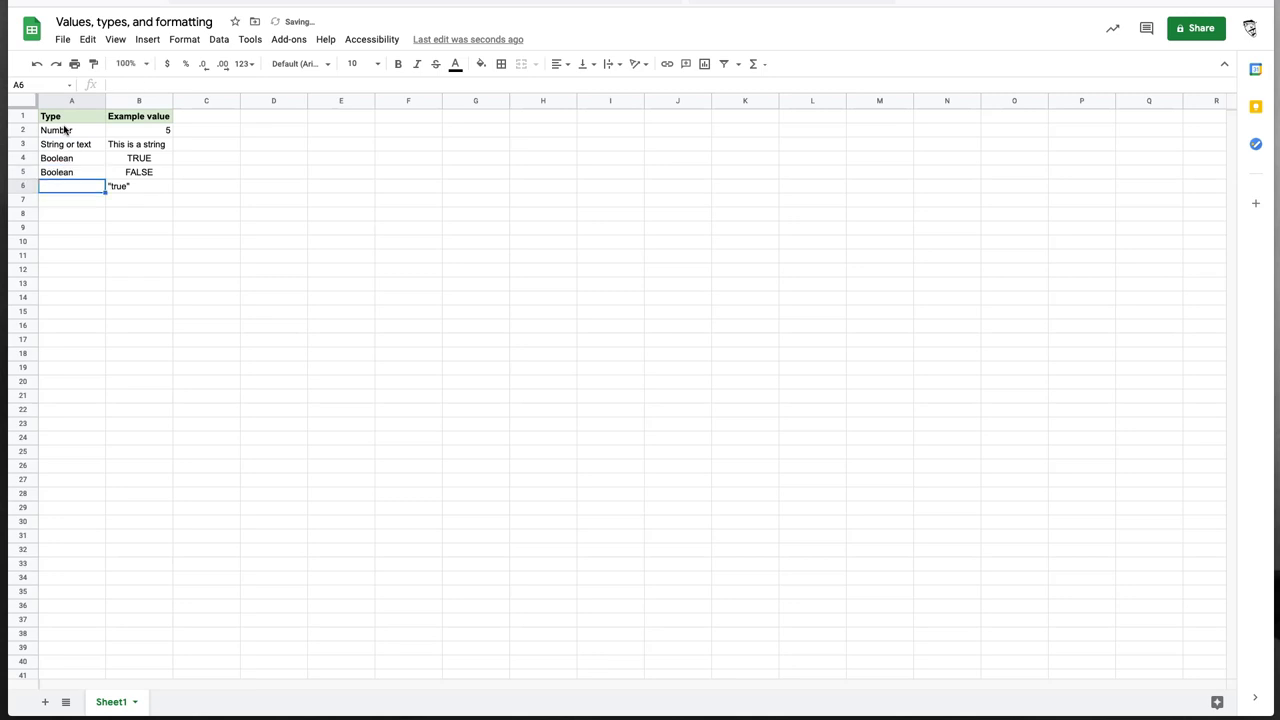
{"action": "type", "text": "String "}
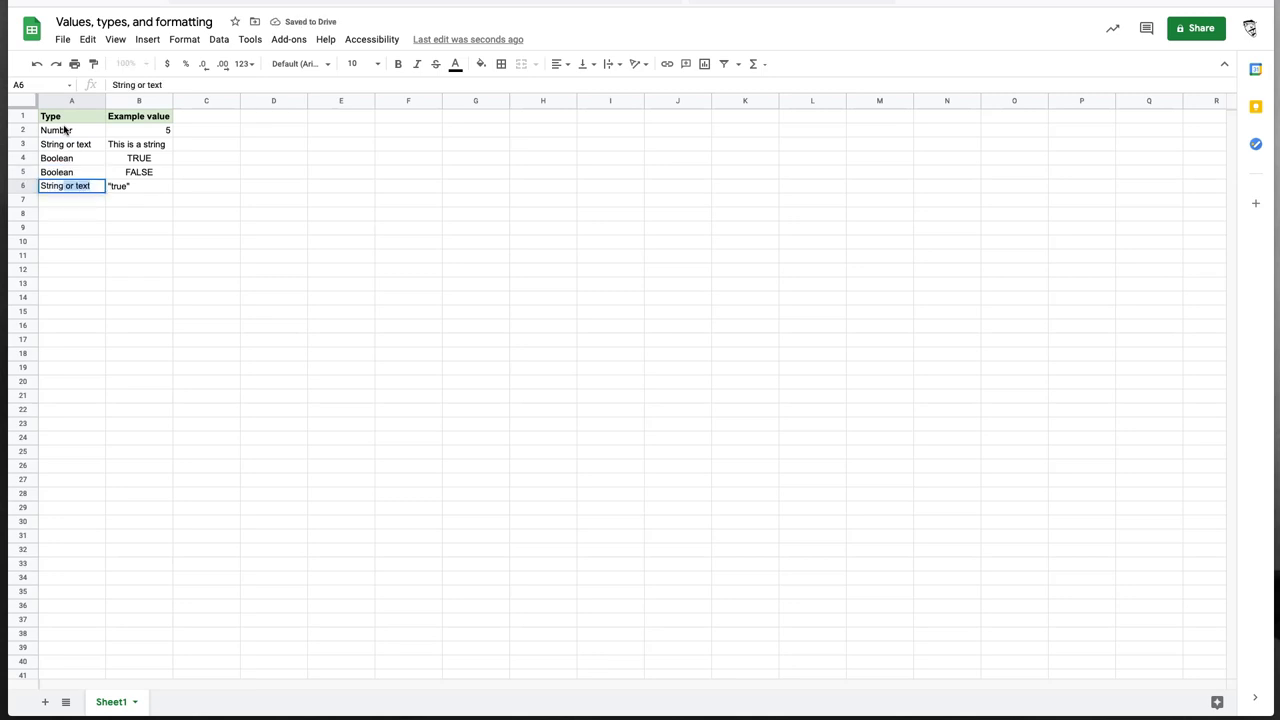
{"action": "type", "text": "or text"}
{"action": "key", "text": "Return"}
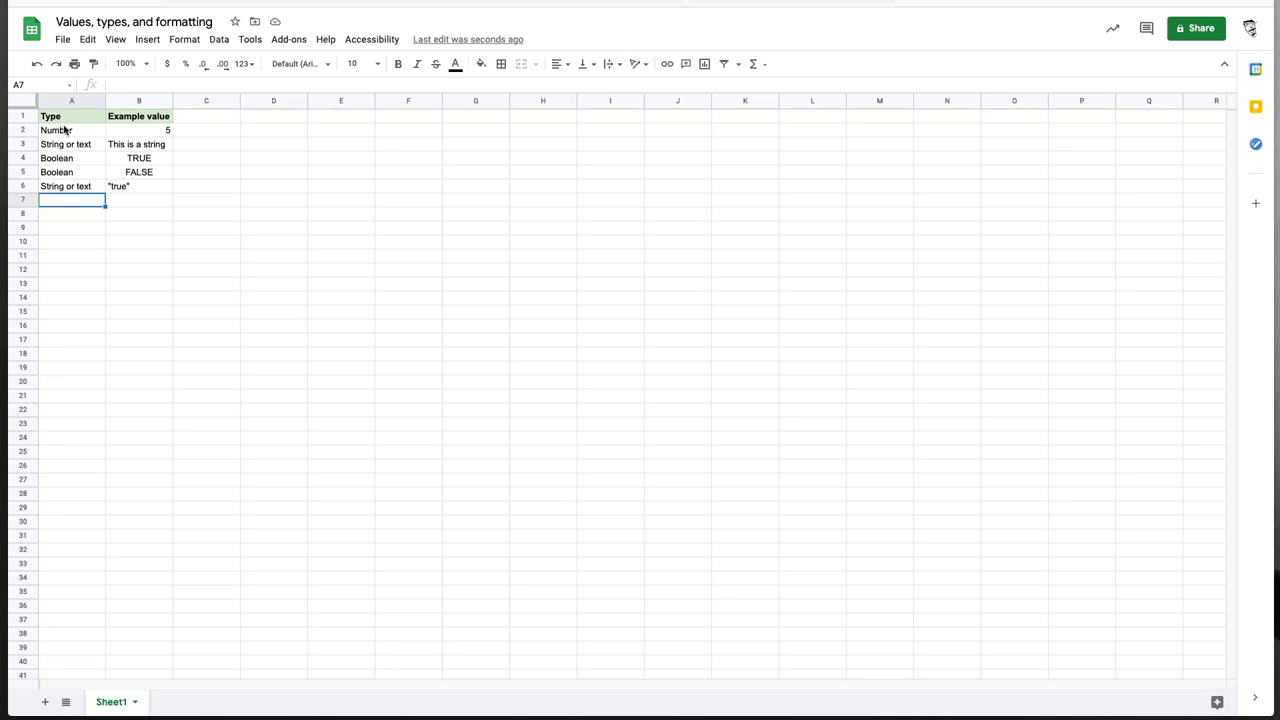
Add the header TYPE() in C1 and give it the same light green fill and bold text
{"action": "left_click", "coordinate": [207, 119]}
{"action": "type", "text": "TYPE()"}
{"action": "key", "text": "Return"}
{"action": "left_click", "coordinate": [207, 119]}
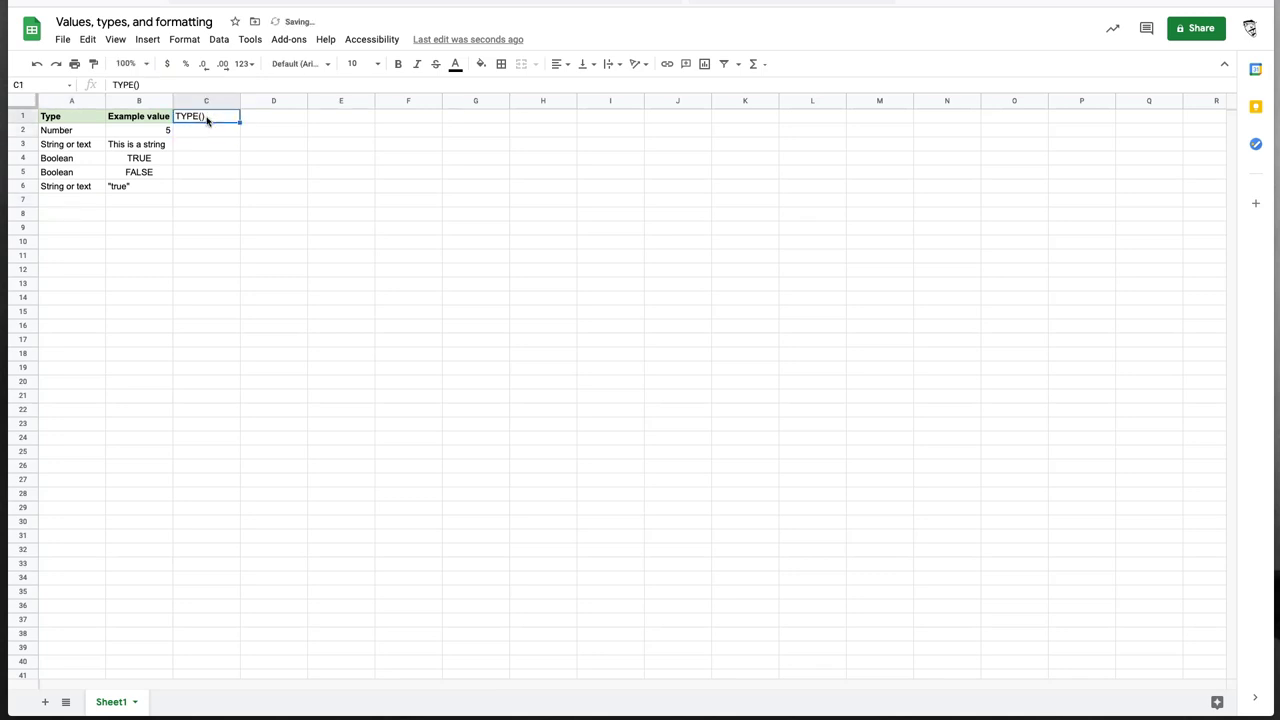
{"action": "left_click", "coordinate": [481, 64]}
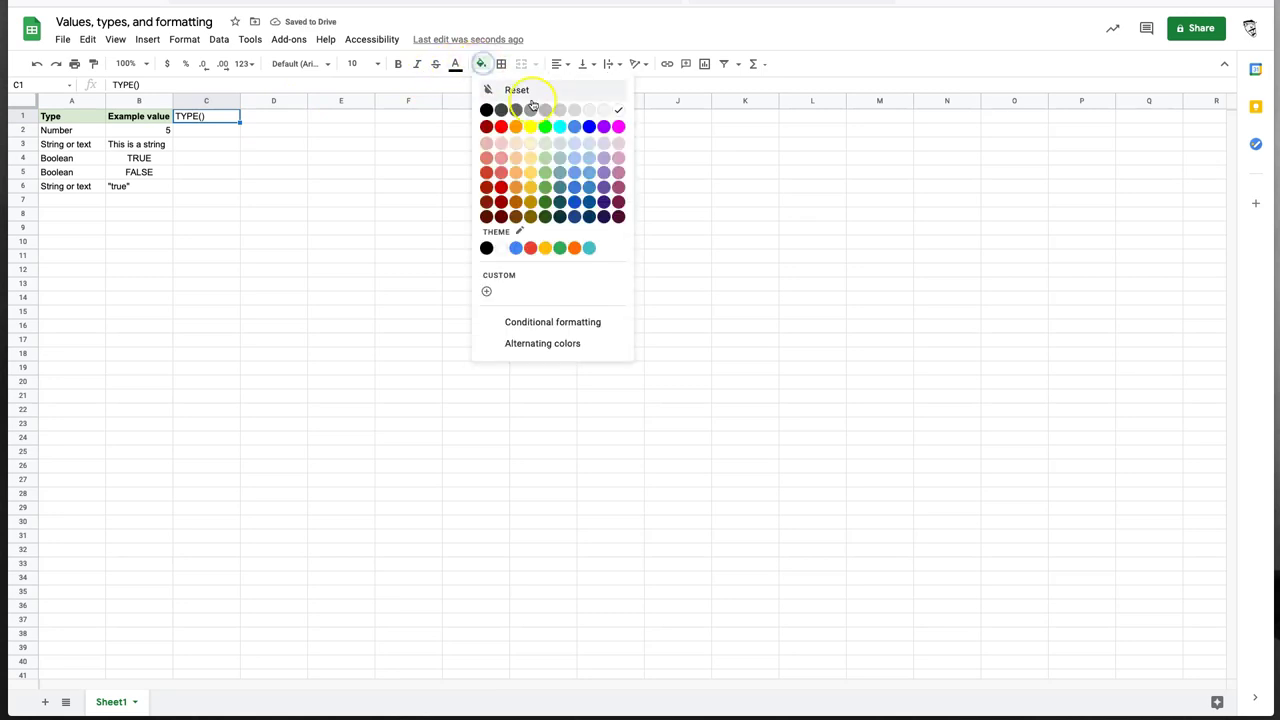
{"action": "left_click", "coordinate": [546, 143]}
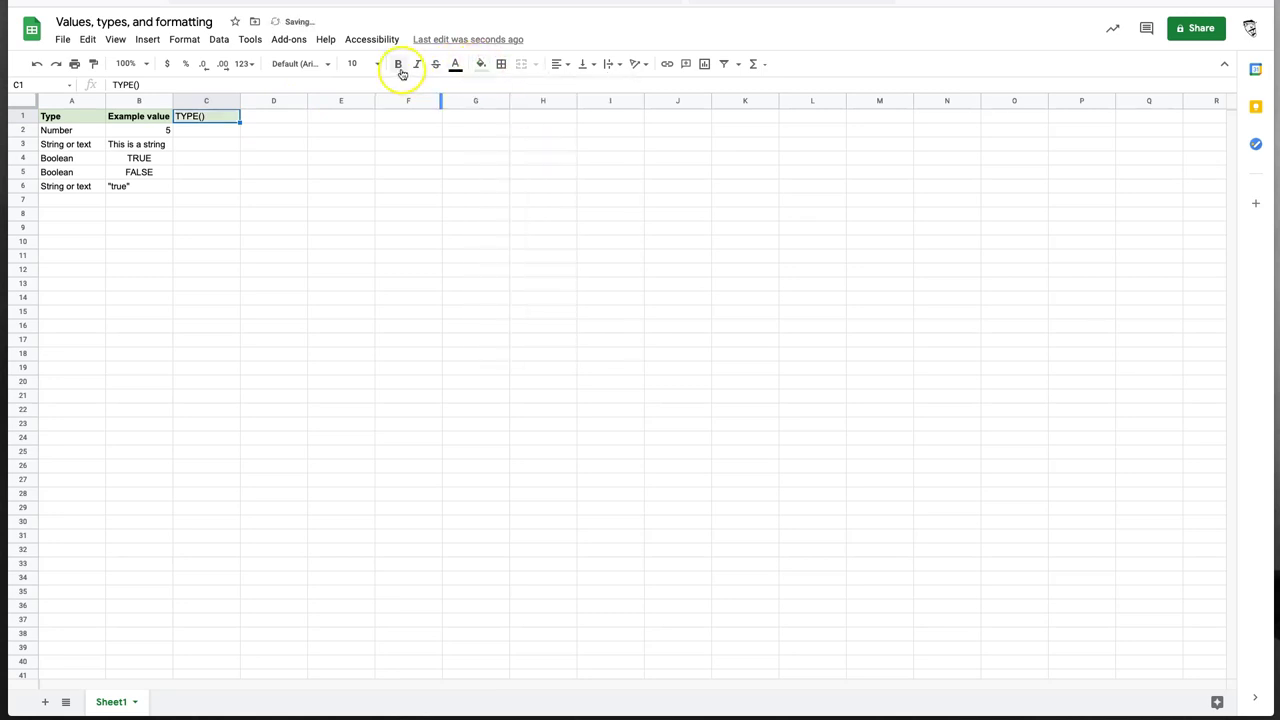
{"action": "left_click", "coordinate": [398, 64]}
Enter the formula =TYPE(B2) in C2 and accept the suggested autofill for C3 to C6
{"action": "left_click", "coordinate": [215, 132]}
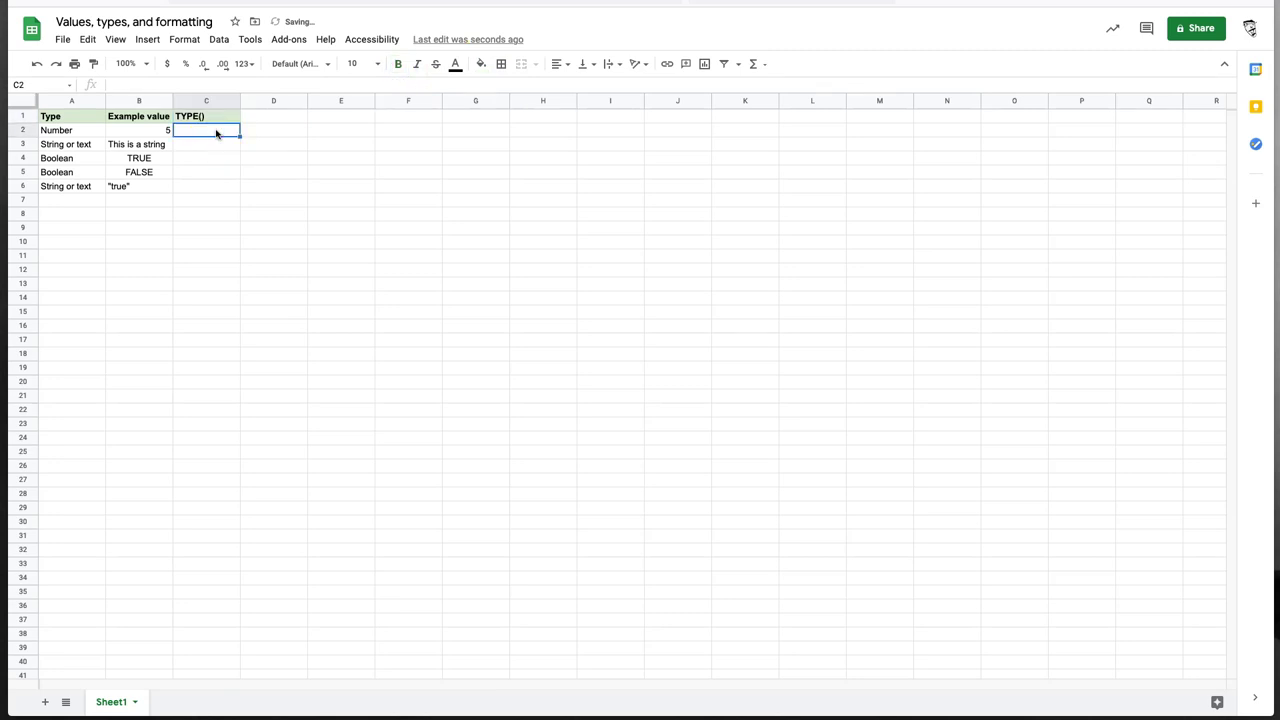
{"action": "type", "text": "=TYPE"}
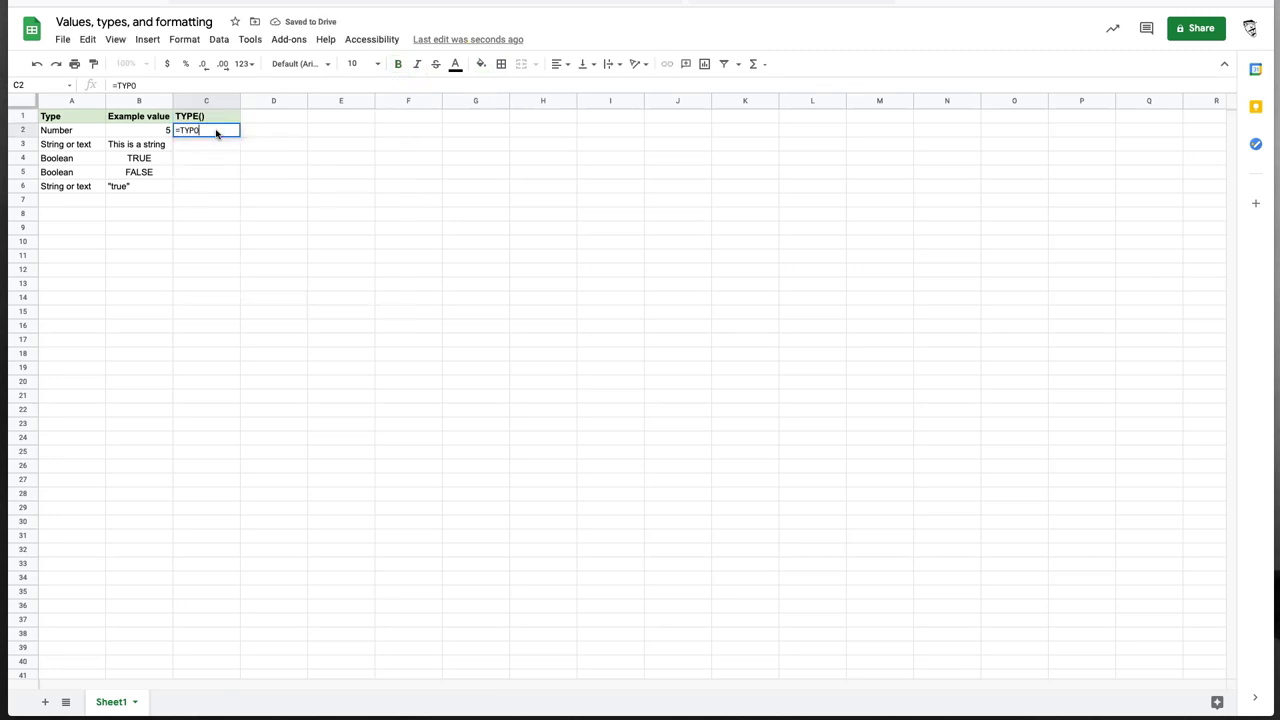
{"action": "type", "text": "("}
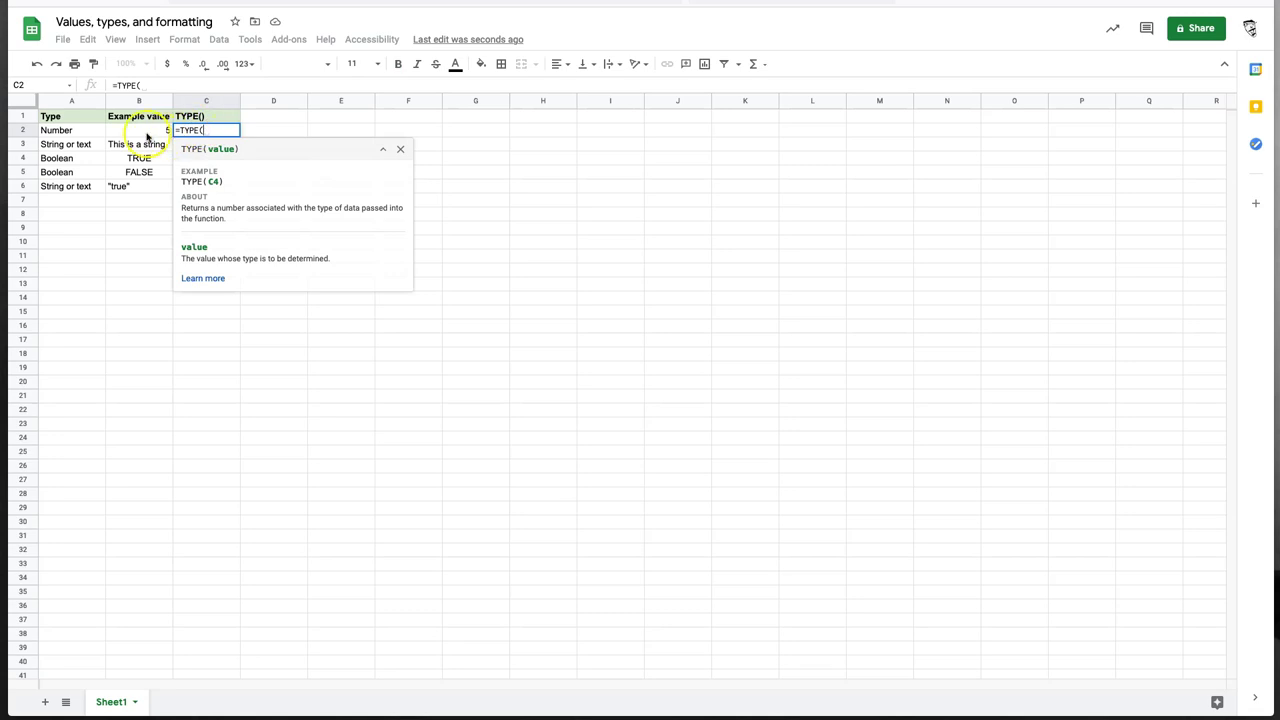
{"action": "left_click", "coordinate": [135, 133]}
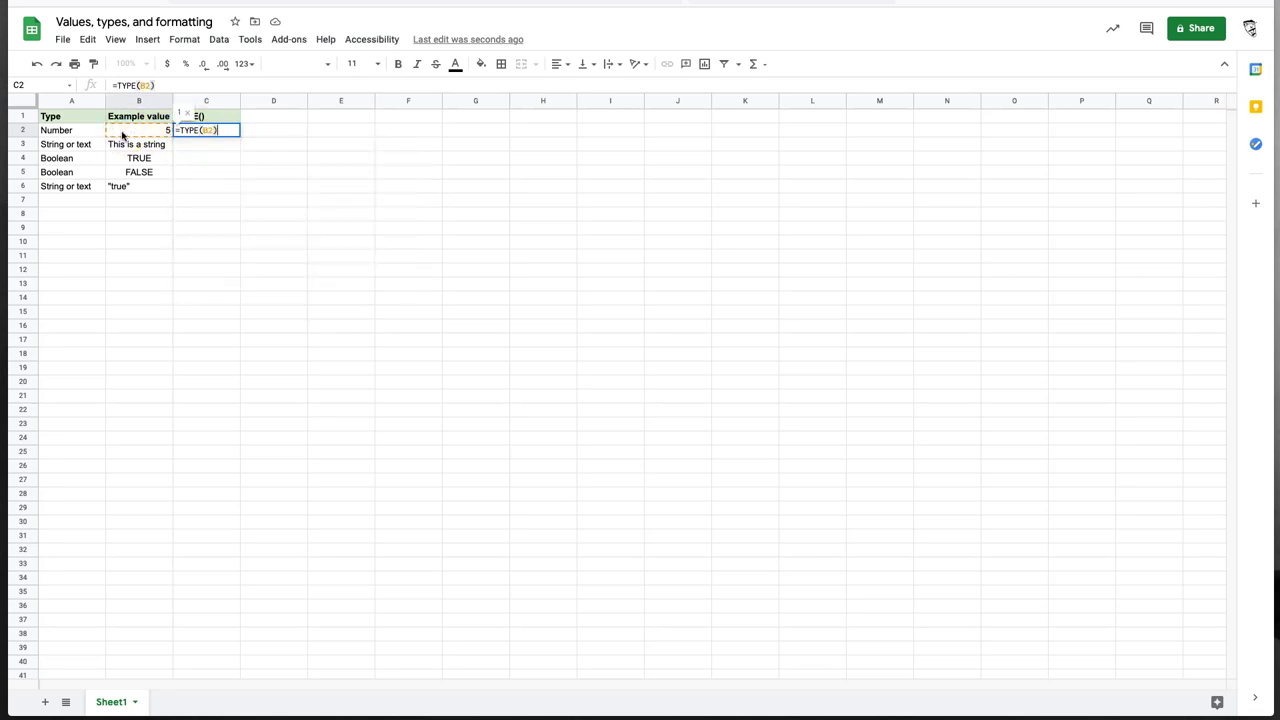
{"action": "key", "text": "Return"}
{"action": "left_click", "coordinate": [256, 216]}
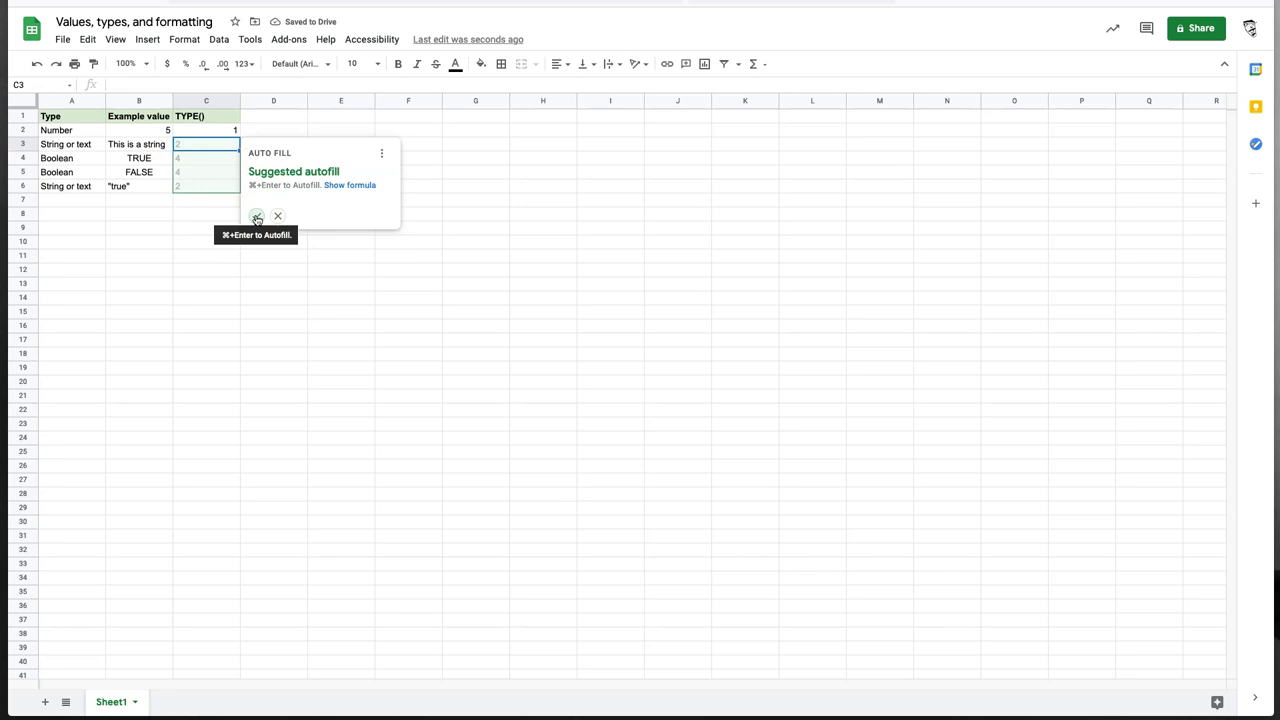
{"action": "left_click", "coordinate": [256, 216]}
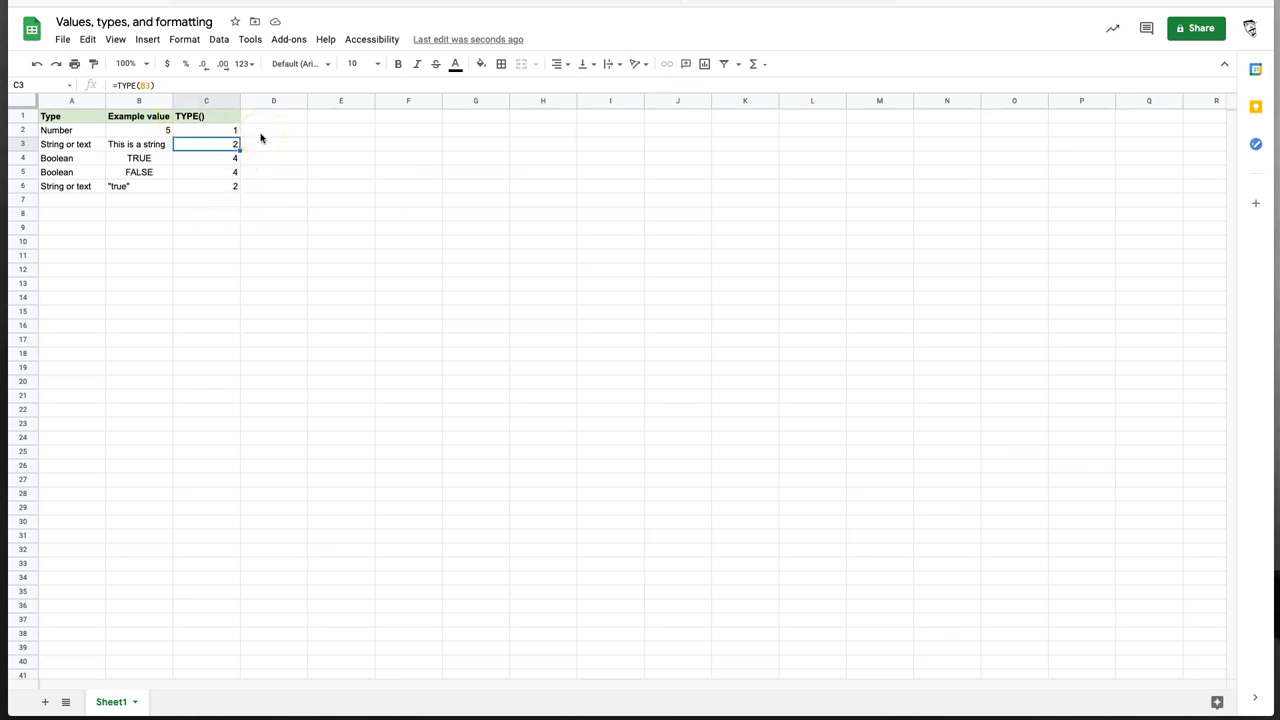
Examine the TYPE formulas in C2, C3 and C6 and the quoted text value in B6
{"action": "left_click", "coordinate": [218, 132]}
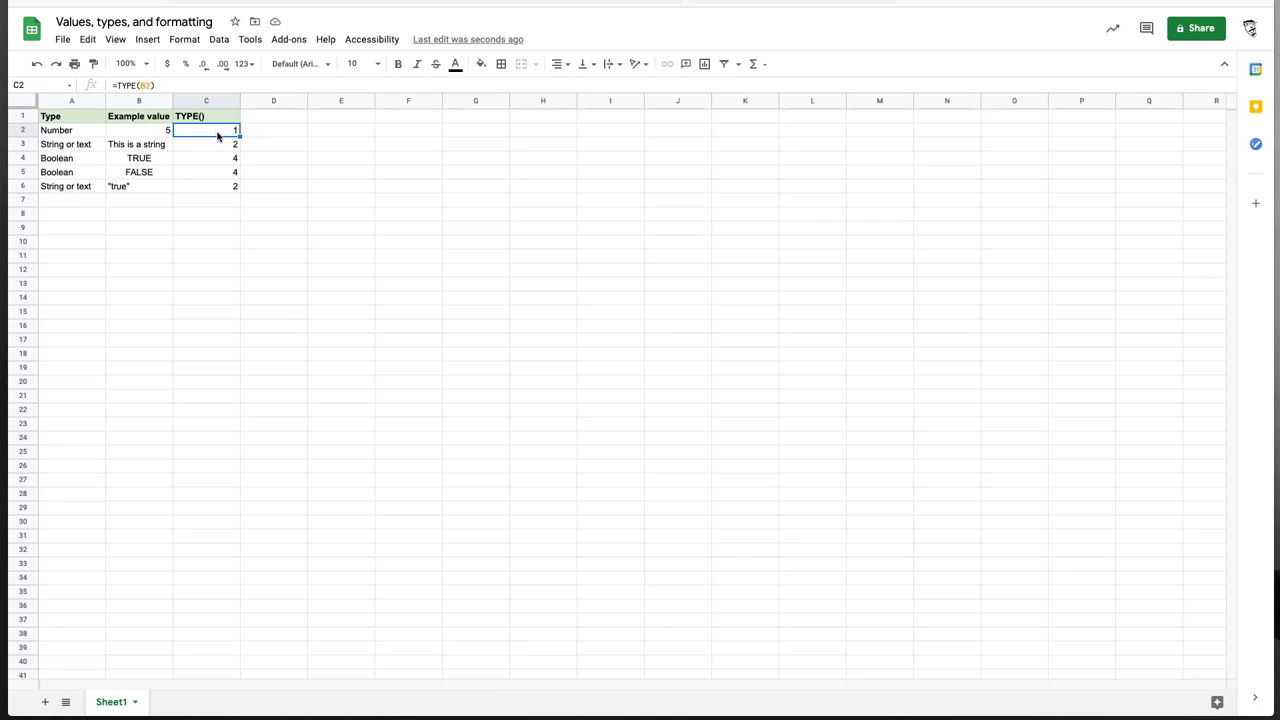
{"action": "left_click", "coordinate": [217, 146]}
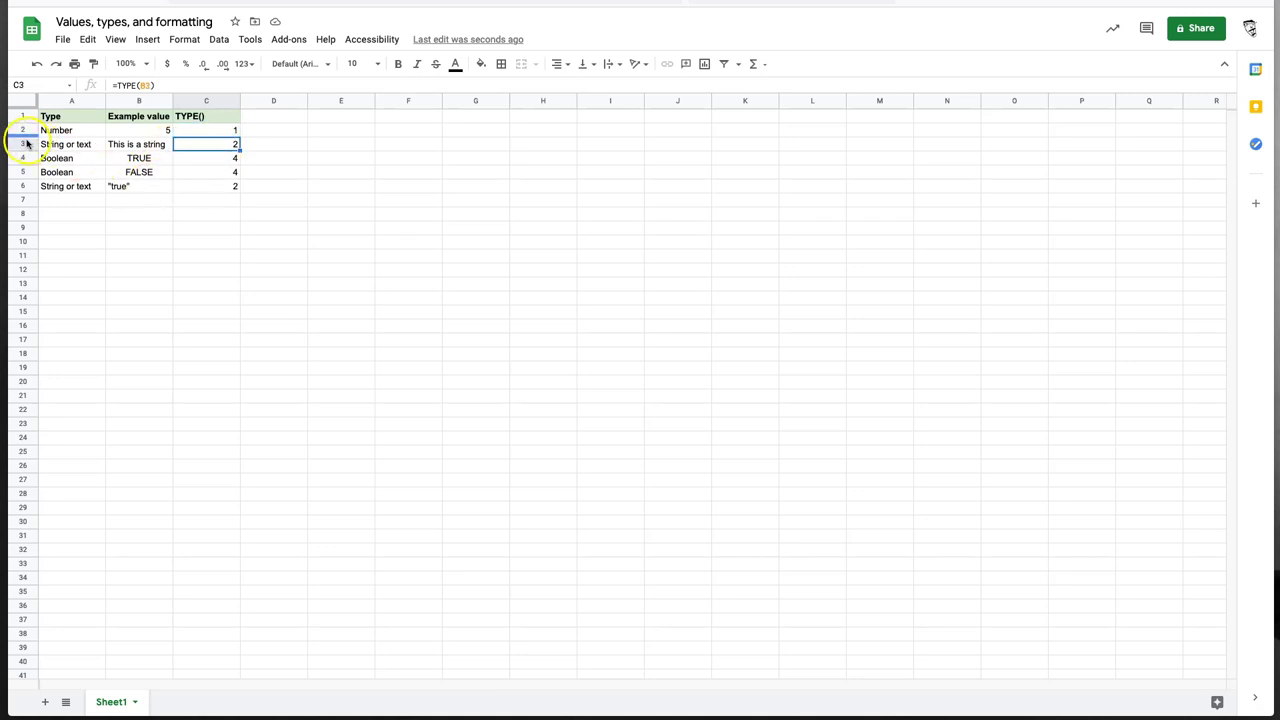
{"action": "left_click", "coordinate": [229, 188]}
{"action": "left_click", "coordinate": [142, 188]}
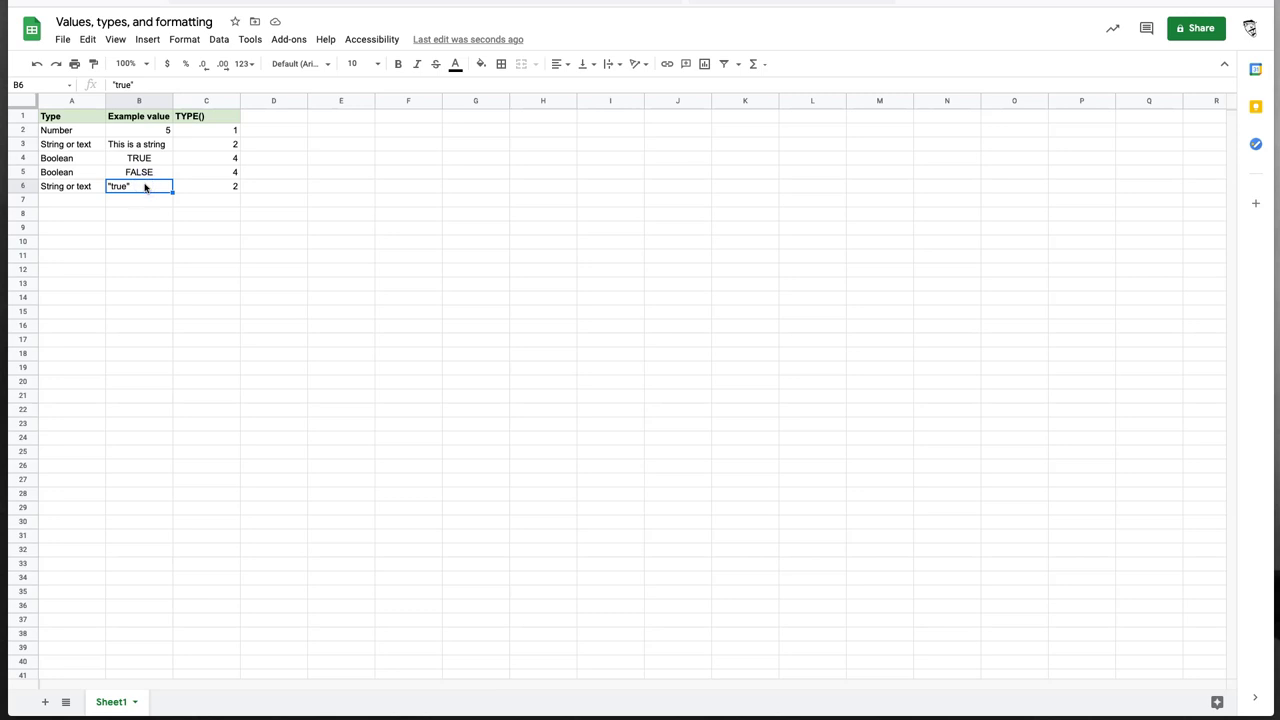
Compare the Boolean in B4 with the quoted text in B6 and examine the TYPE results in C2 to C6
{"action": "left_click", "coordinate": [165, 158]}
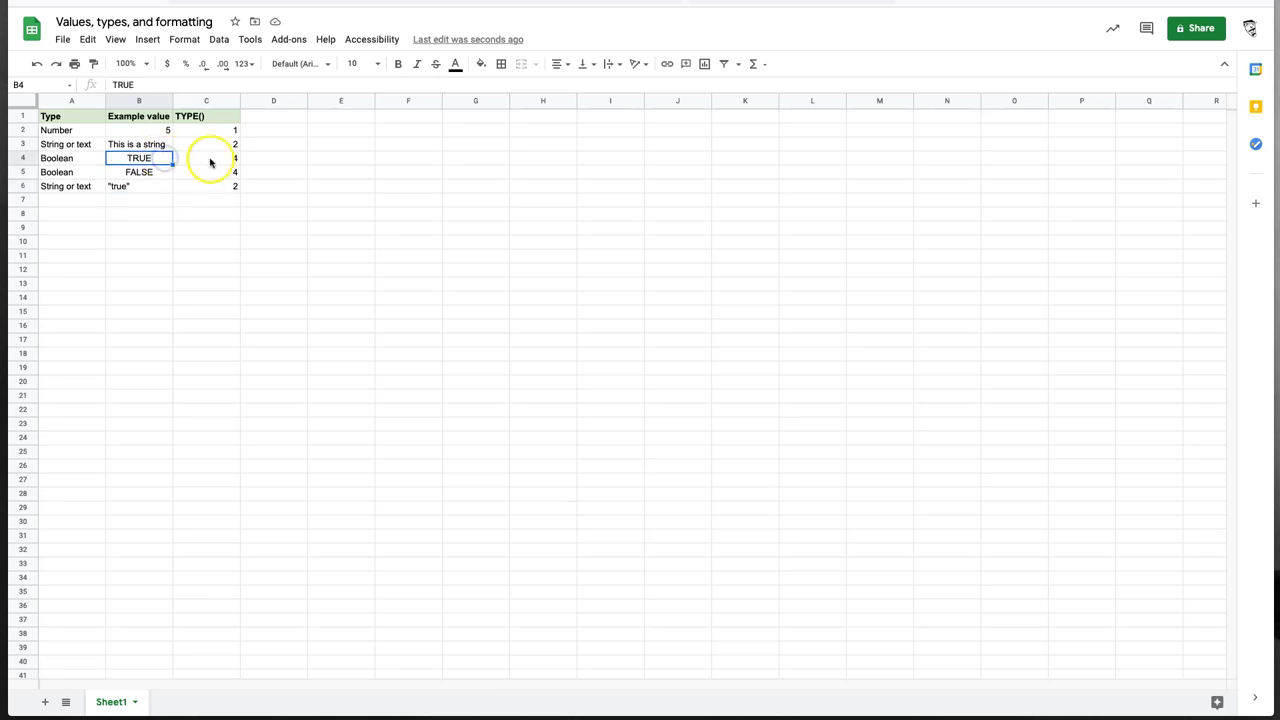
{"action": "left_click_drag", "start_coordinate": [216, 158], "coordinate": [218, 171]}
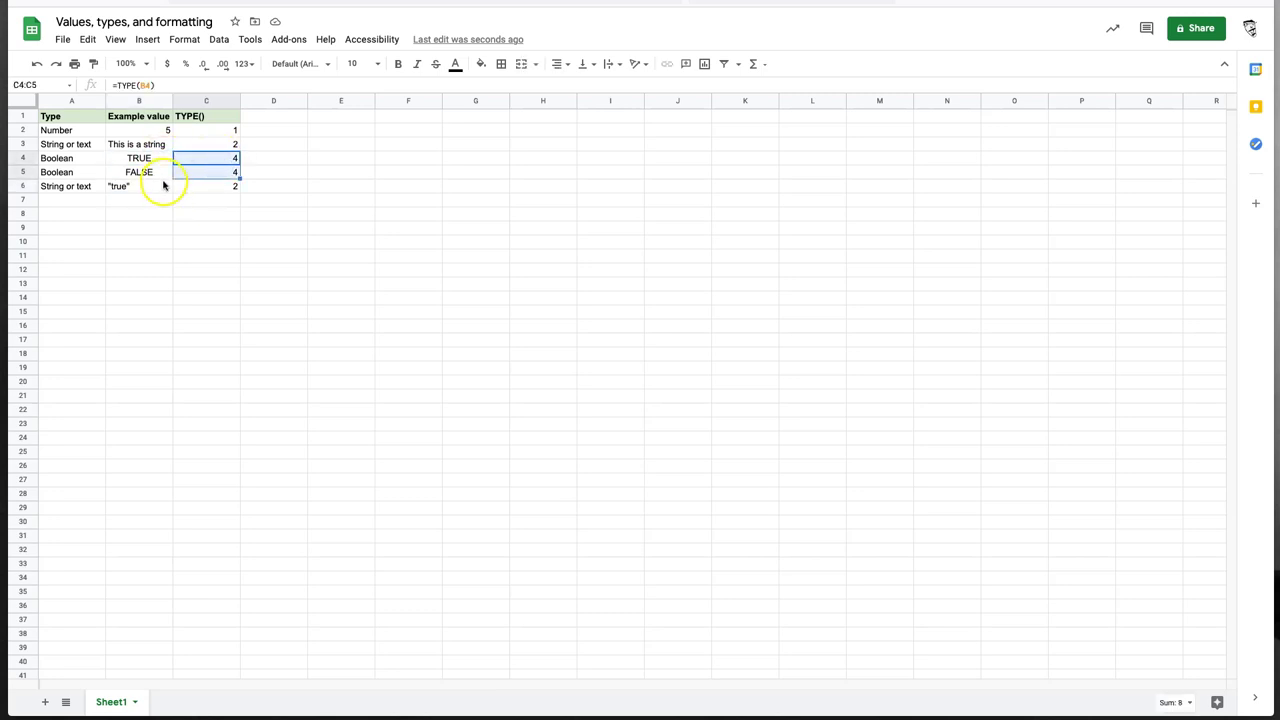
{"action": "left_click", "coordinate": [229, 242]}
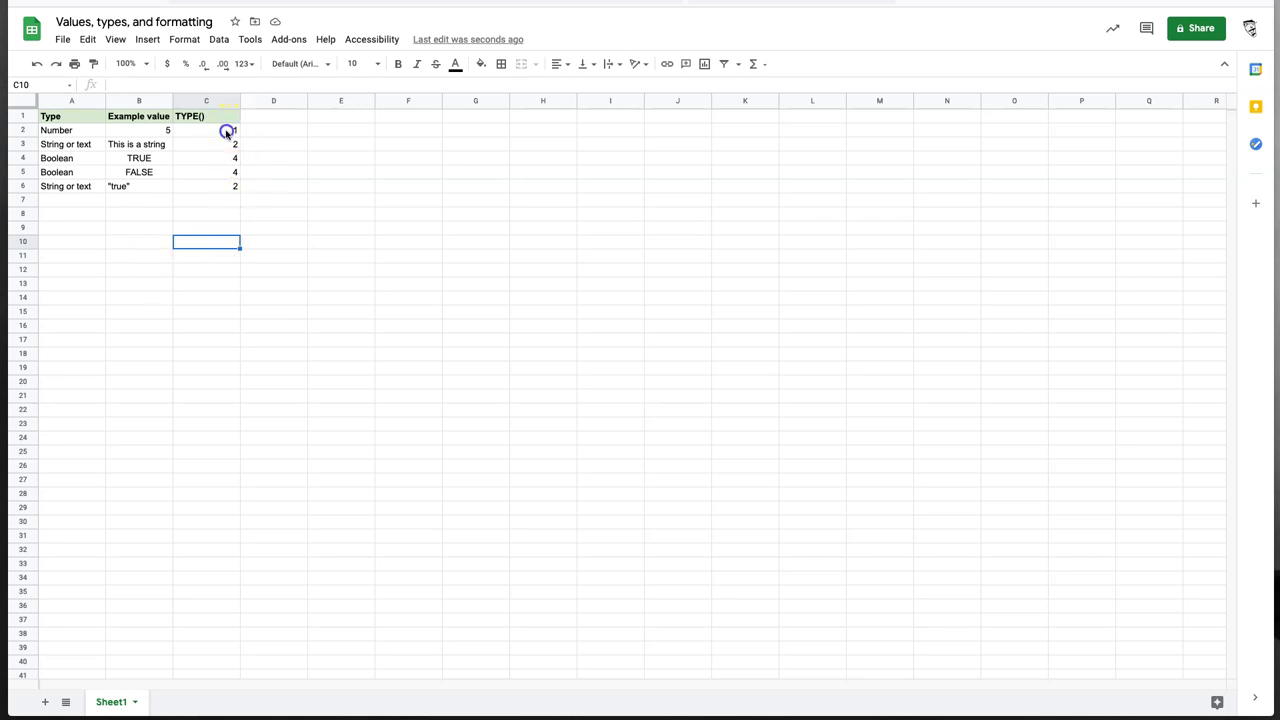
{"action": "left_click_drag", "start_coordinate": [229, 131], "coordinate": [226, 186]}
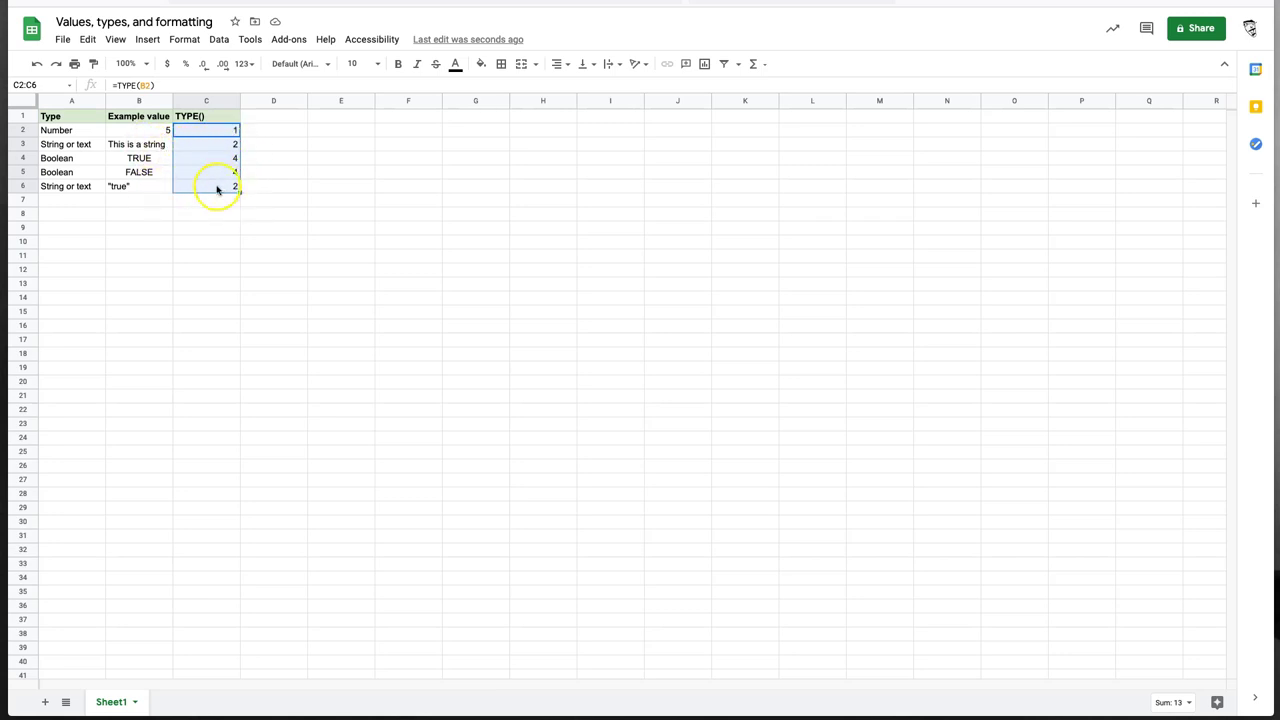
{"action": "left_click", "coordinate": [143, 187]}
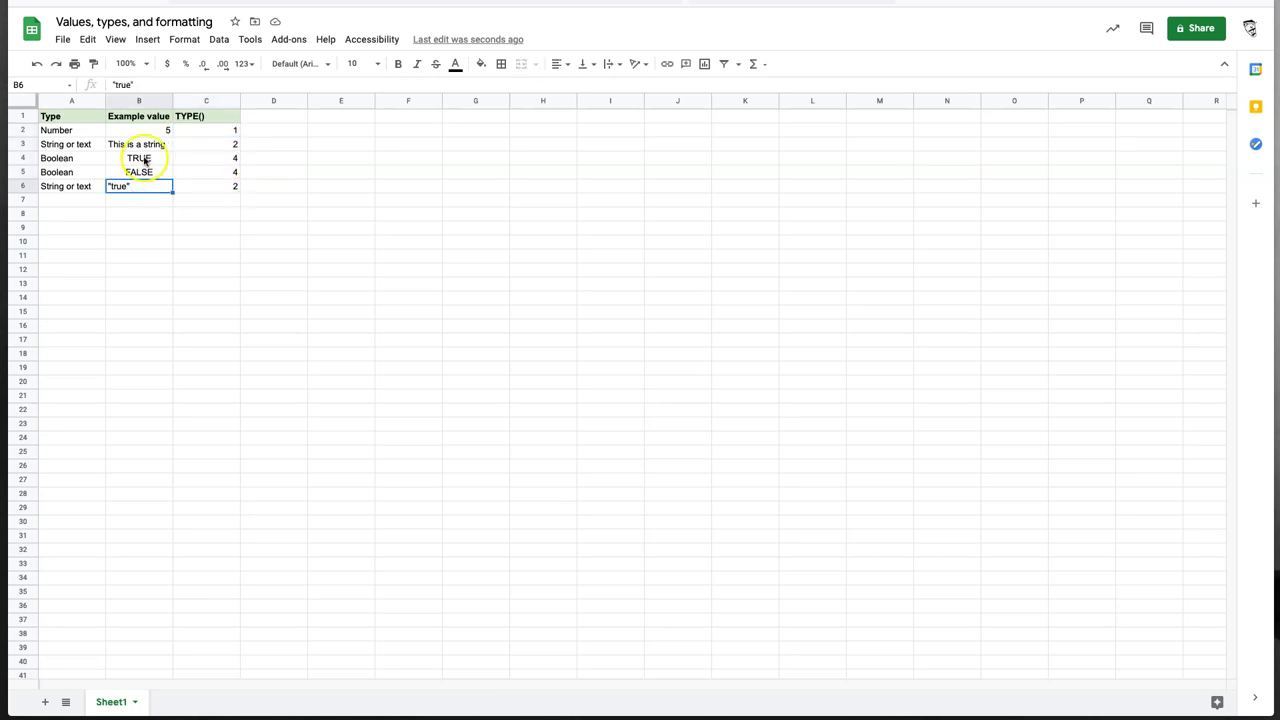
{"action": "left_click", "coordinate": [144, 159]}
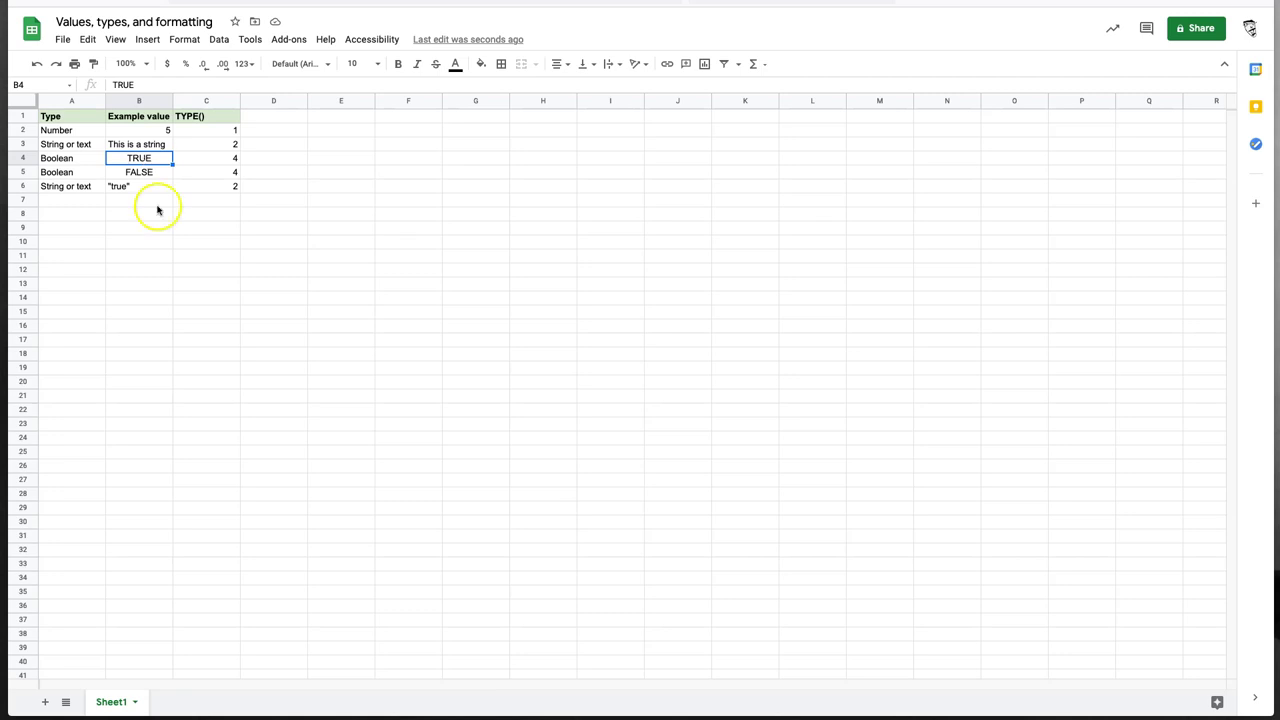
Add a row with Number in A7 and 3.1415927 in B7, and extend the TYPE formula from C6 to C7
{"action": "left_click", "coordinate": [69, 201]}
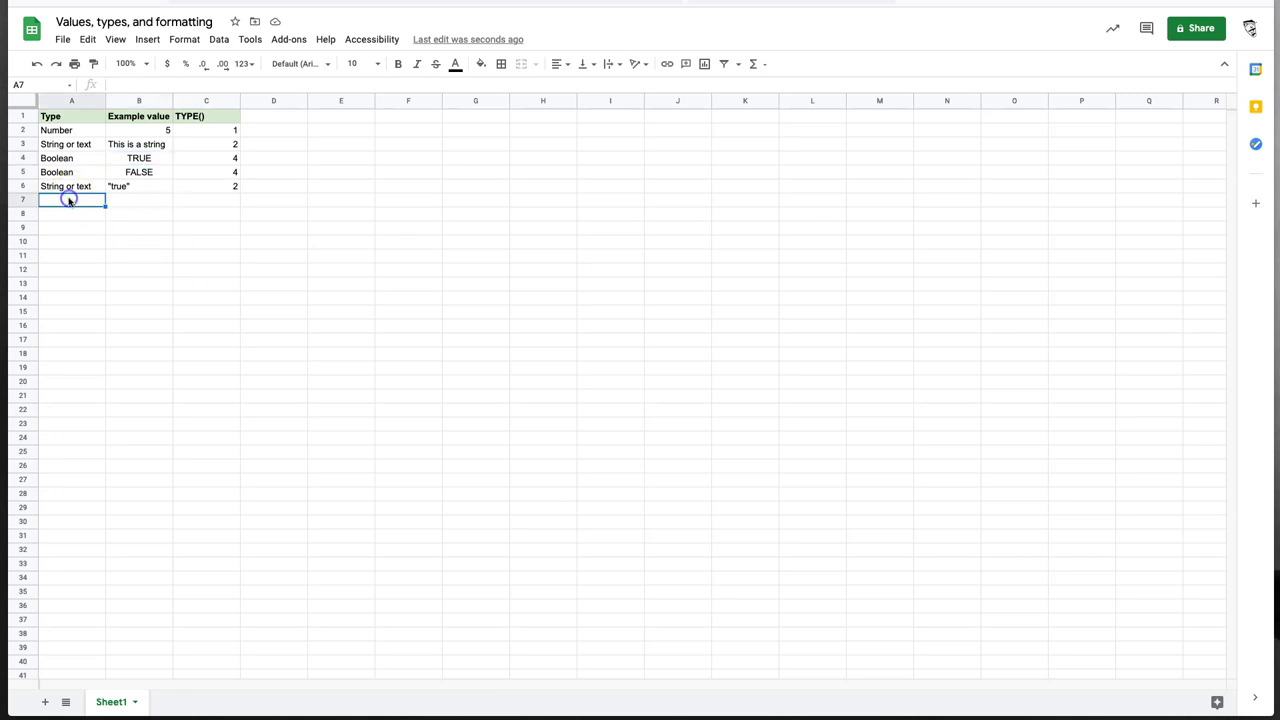
{"action": "type", "text": "Number"}
{"action": "key", "text": "Tab"}
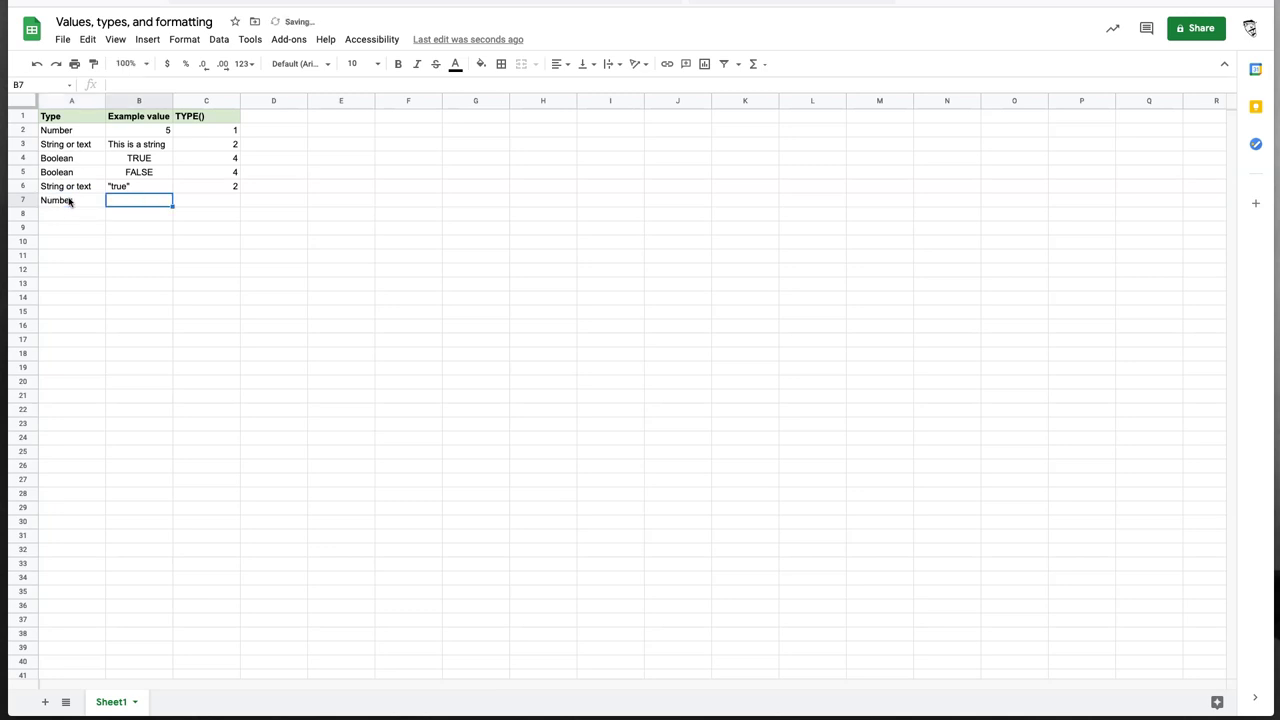
{"action": "type", "text": "3.1415927"}
{"action": "key", "text": "Tab"}
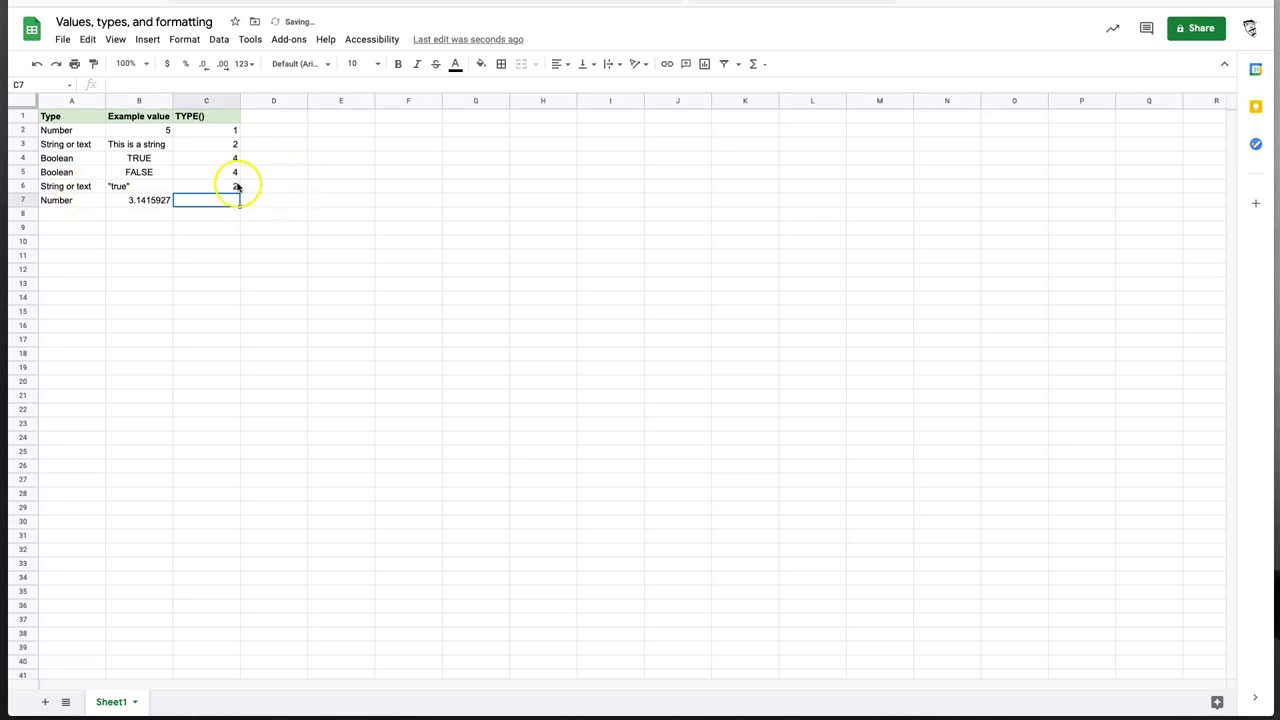
{"action": "left_click", "coordinate": [235, 186]}
{"action": "left_click_drag", "start_coordinate": [239, 193], "coordinate": [241, 206]}
{"action": "left_click", "coordinate": [206, 212]}
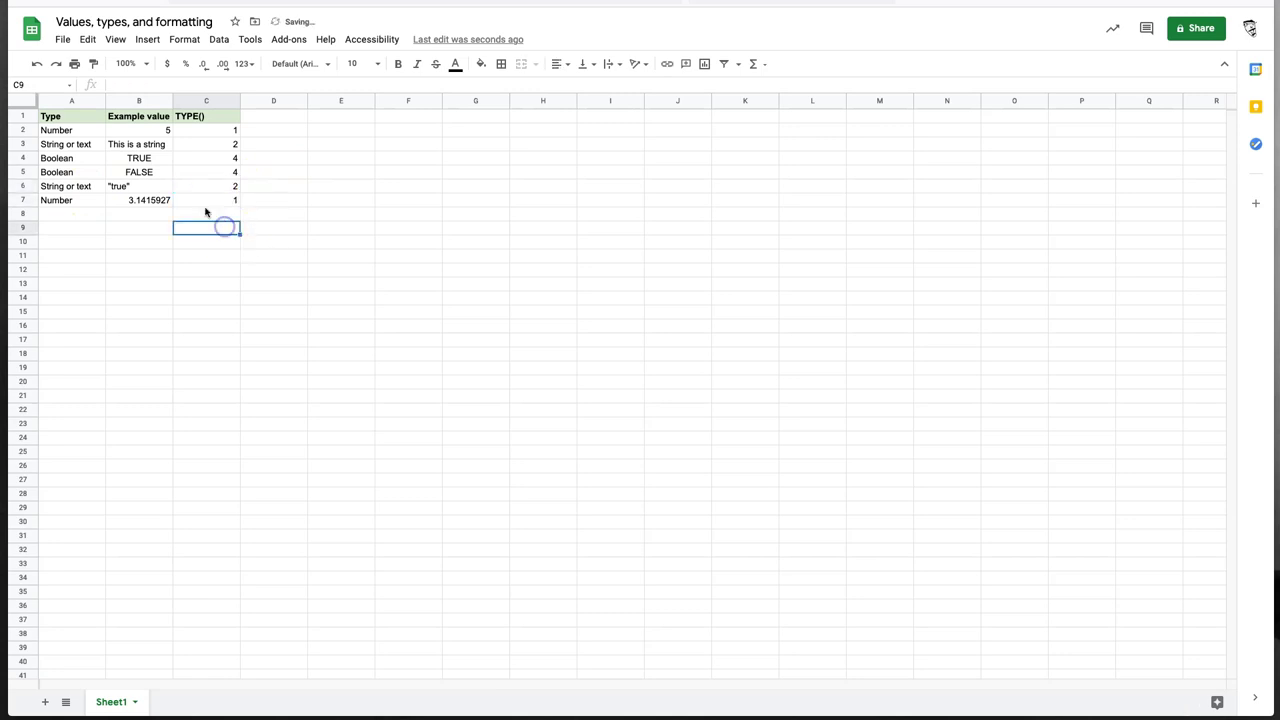
Compare the whole number in B2 with the decimal number in B7
{"action": "left_click", "coordinate": [143, 202]}
{"action": "left_click", "coordinate": [149, 130]}
{"action": "left_click", "coordinate": [151, 202]}
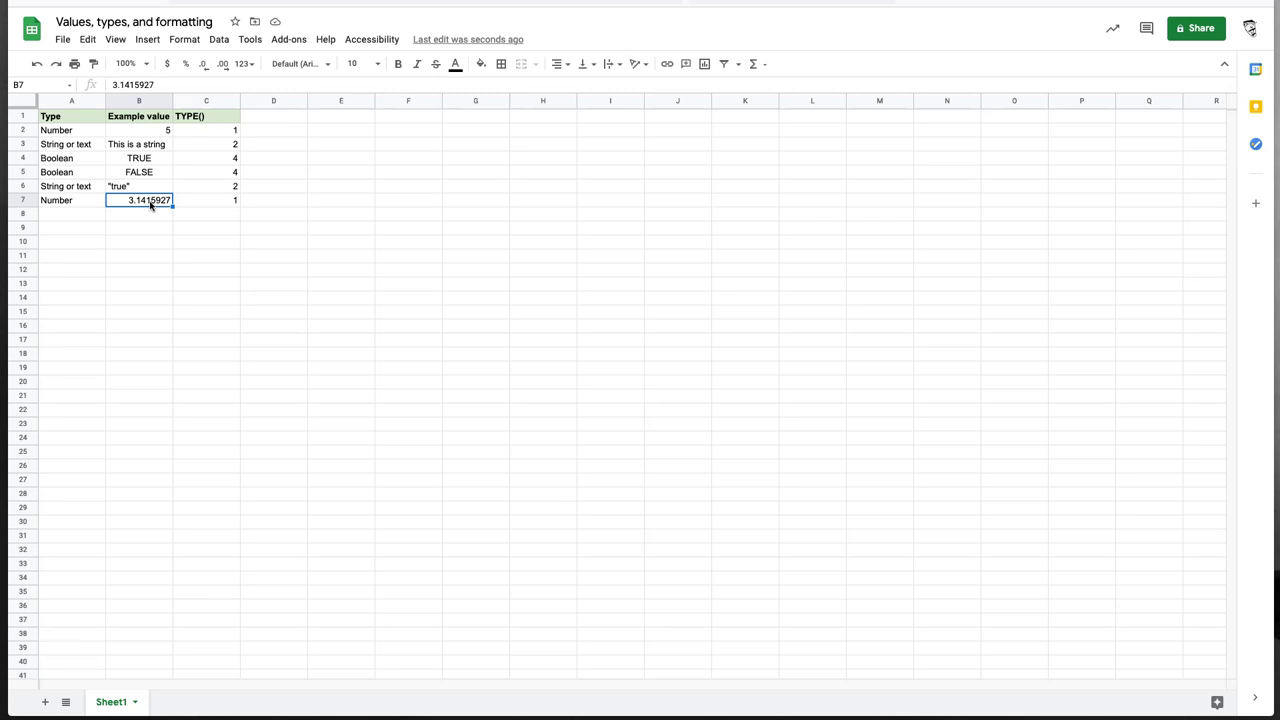
{"action": "left_click", "coordinate": [228, 243]}
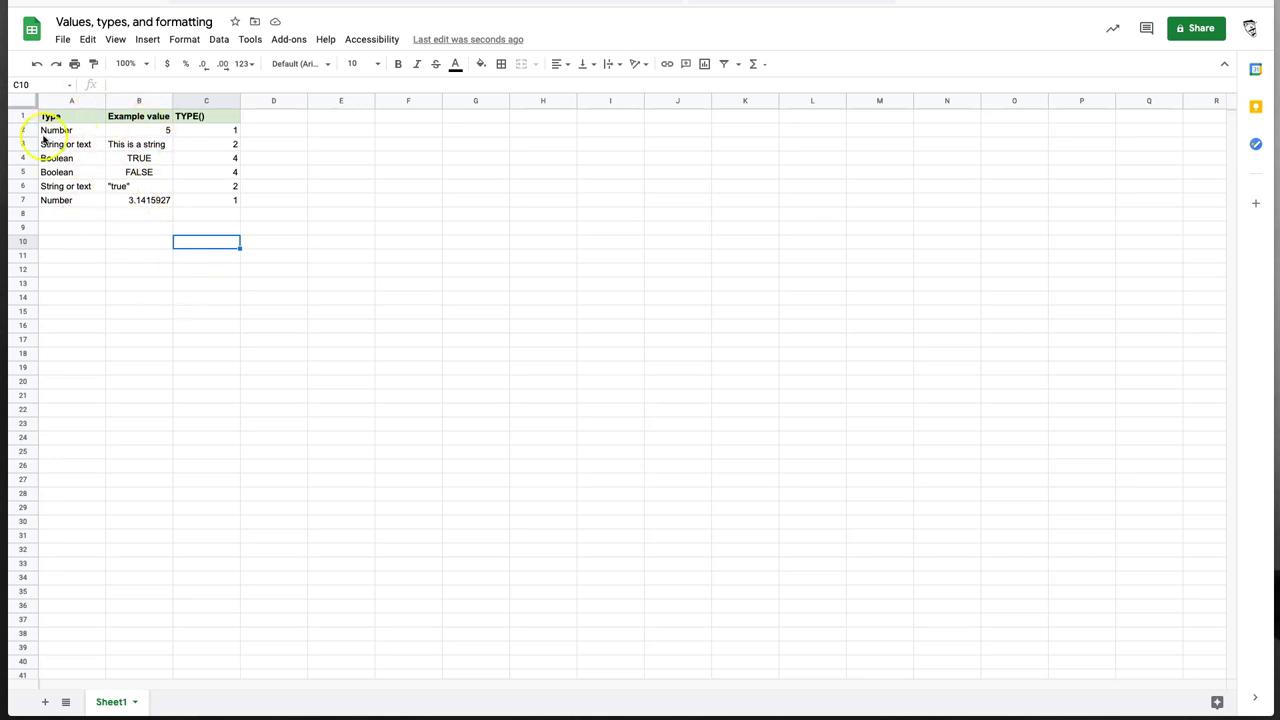
Insert a row above the header row and enter the title "Different types of values" in A1
{"action": "left_click", "coordinate": [18, 117]}
{"action": "right_click", "coordinate": [18, 117]}
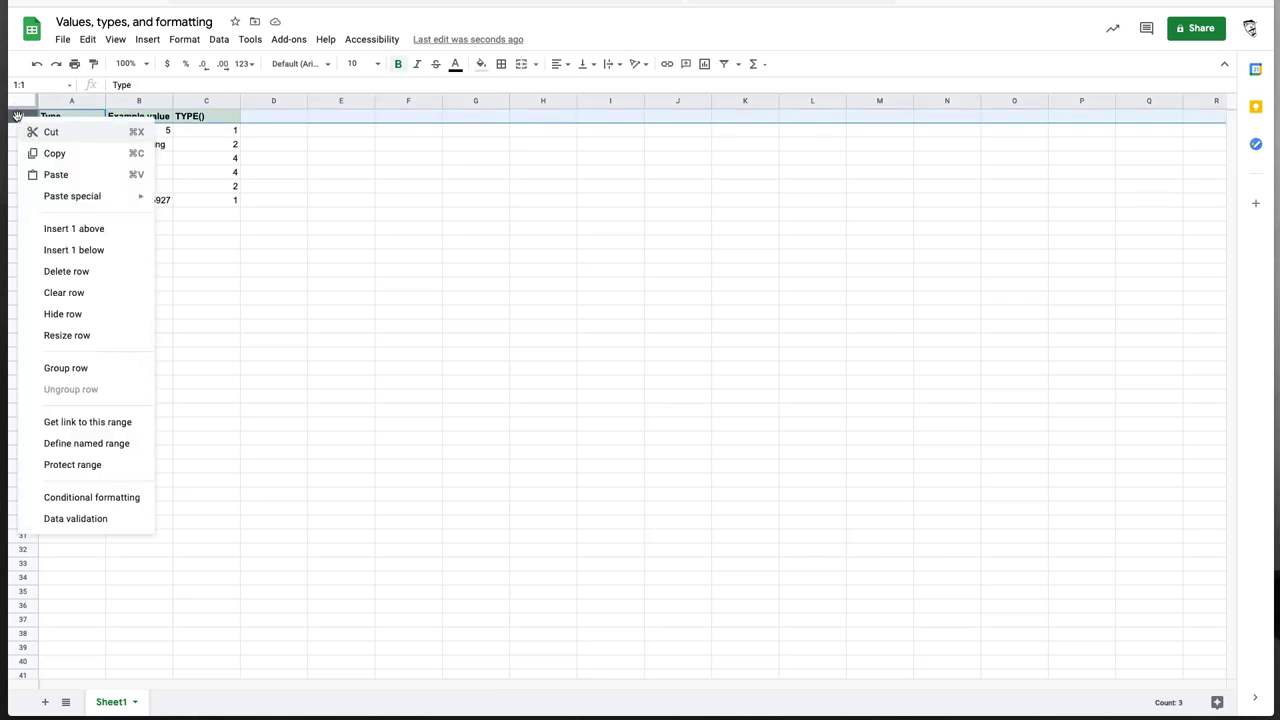
{"action": "left_click", "coordinate": [89, 229]}
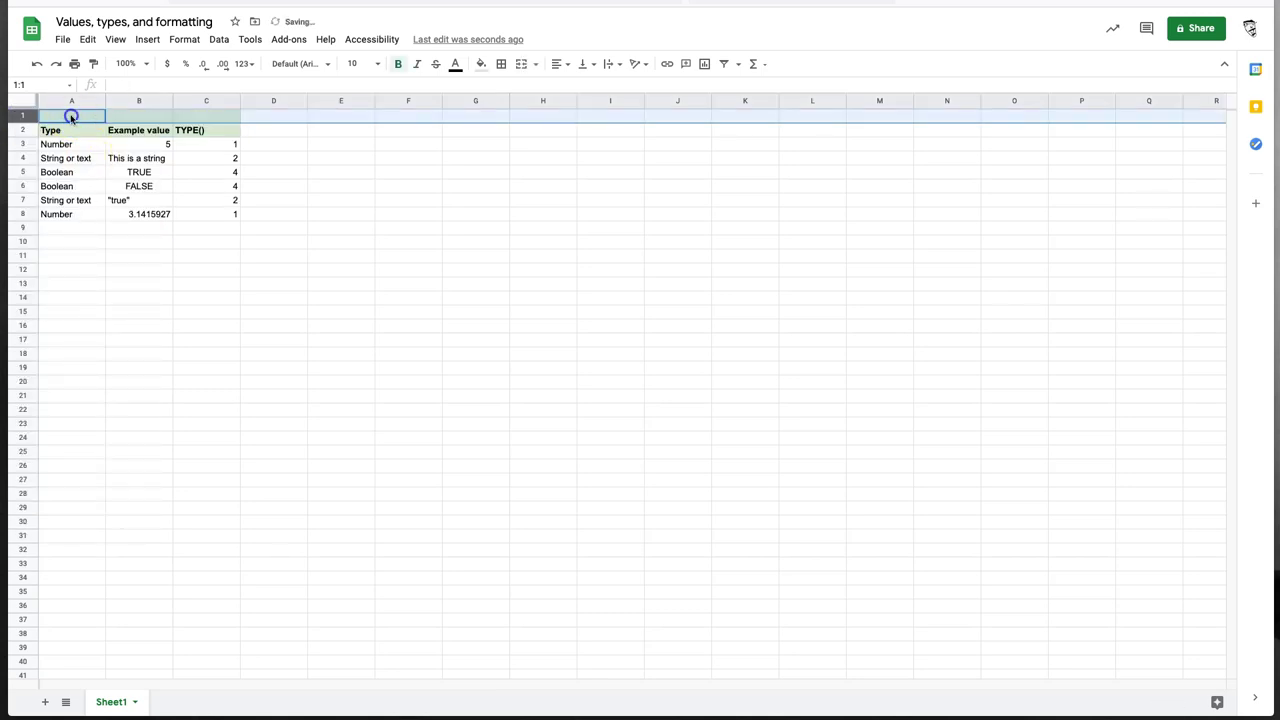
{"action": "left_click", "coordinate": [67, 117]}
{"action": "type", "text": "Diff"}
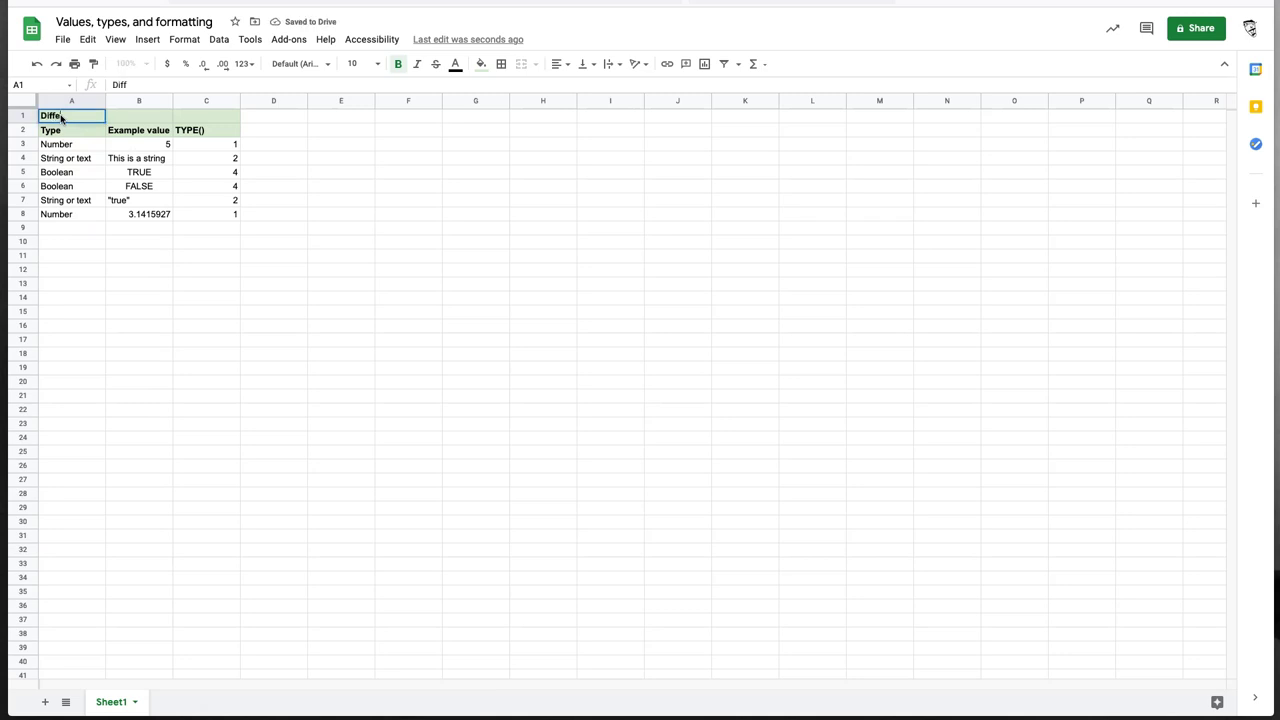
{"action": "type", "text": "erent types of values"}
{"action": "key", "text": "Return"}
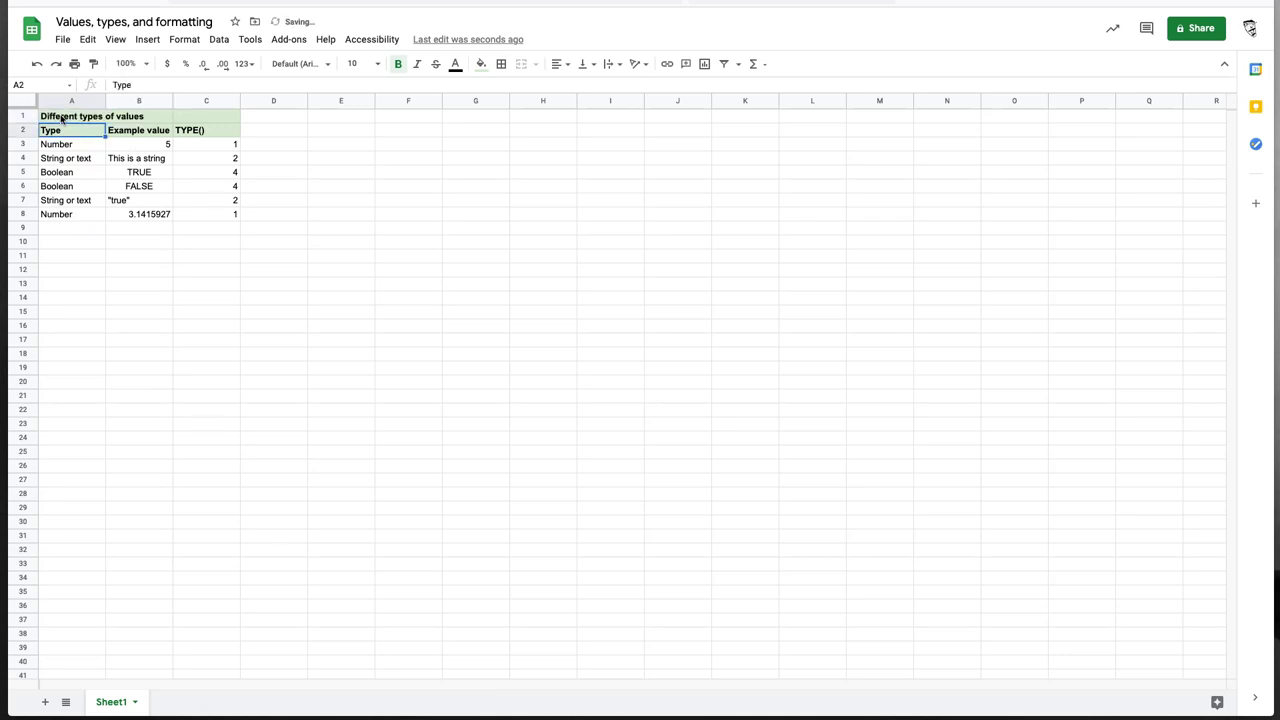
Examine how the numbers, strings and Booleans in B3 to B8 are aligned and view the horizontal alignment options
{"action": "left_click", "coordinate": [71, 263]}
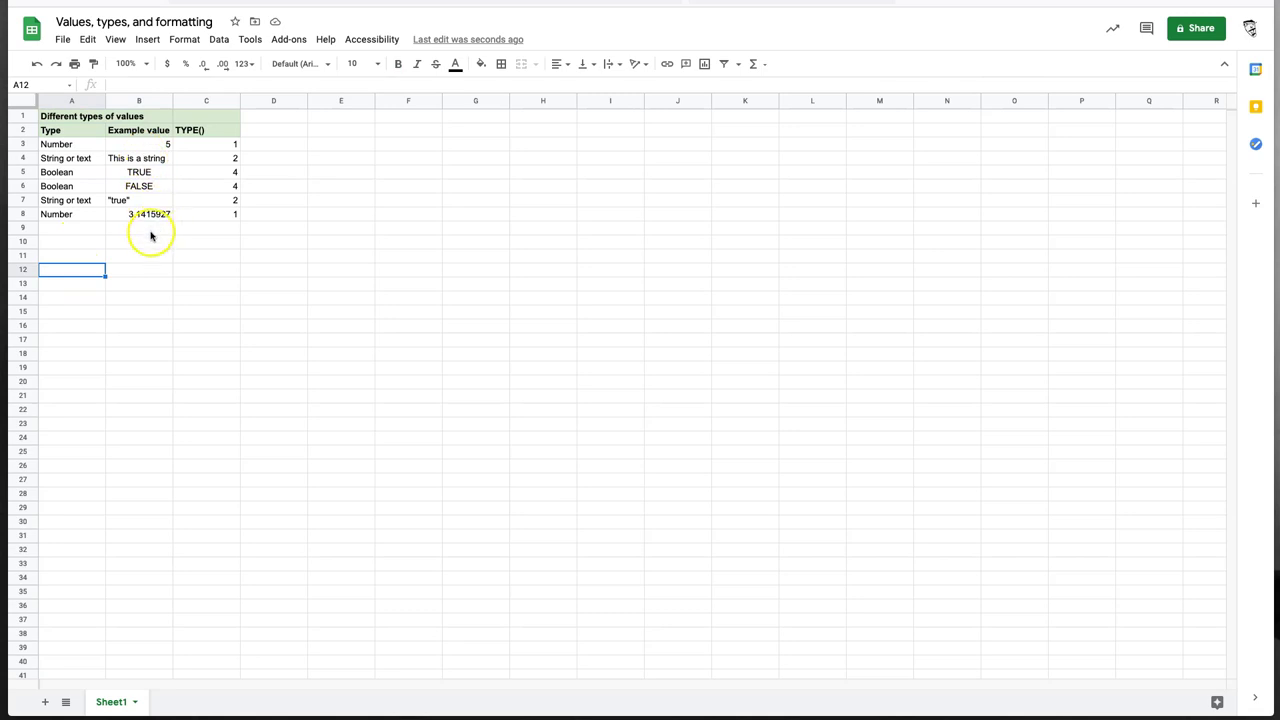
{"action": "left_click", "coordinate": [146, 145]}
{"action": "left_click", "coordinate": [161, 217]}
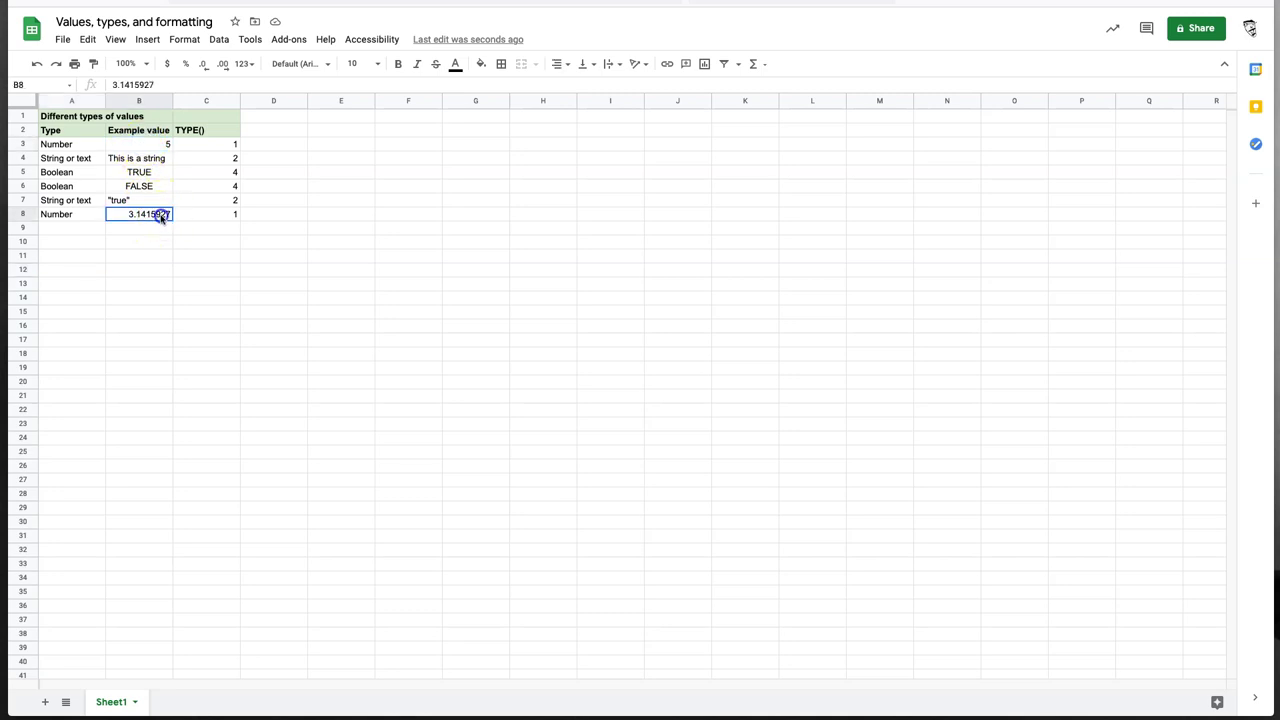
{"action": "left_click", "coordinate": [118, 159]}
{"action": "left_click", "coordinate": [119, 201]}
{"action": "left_click", "coordinate": [137, 172]}
{"action": "left_click", "coordinate": [138, 186]}
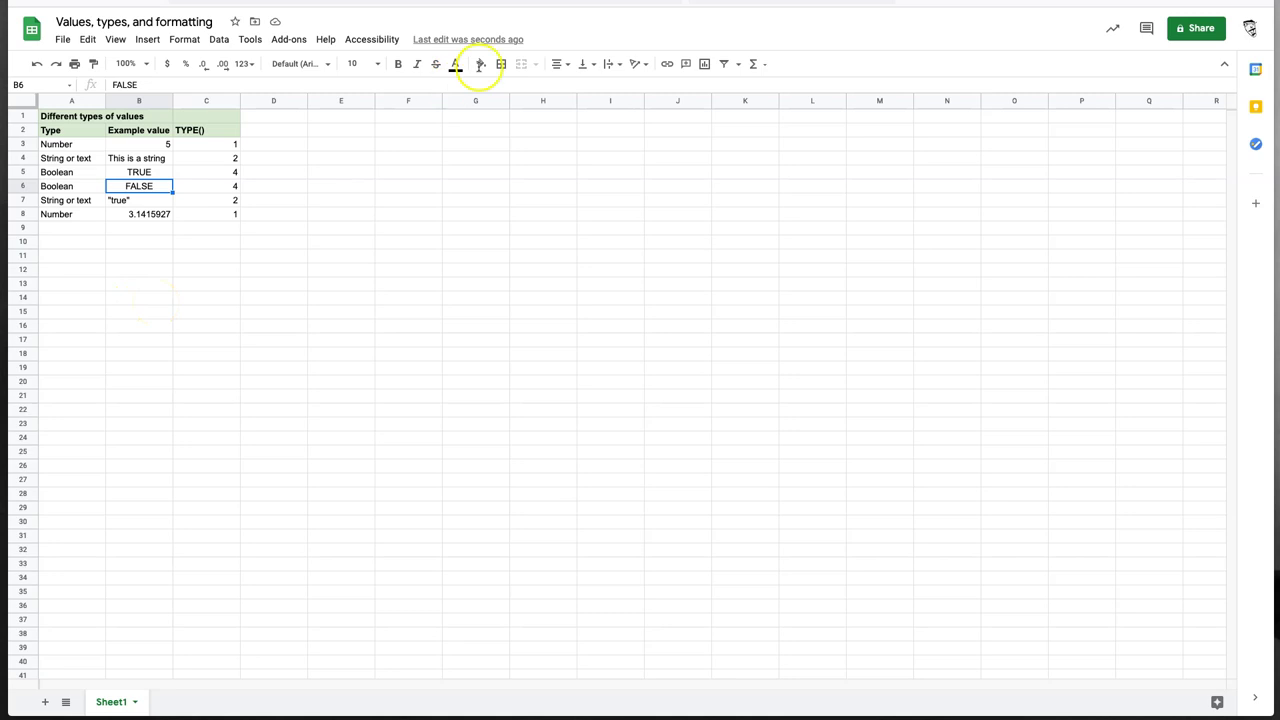
{"action": "left_click", "coordinate": [570, 64]}
{"action": "left_click", "coordinate": [572, 35]}
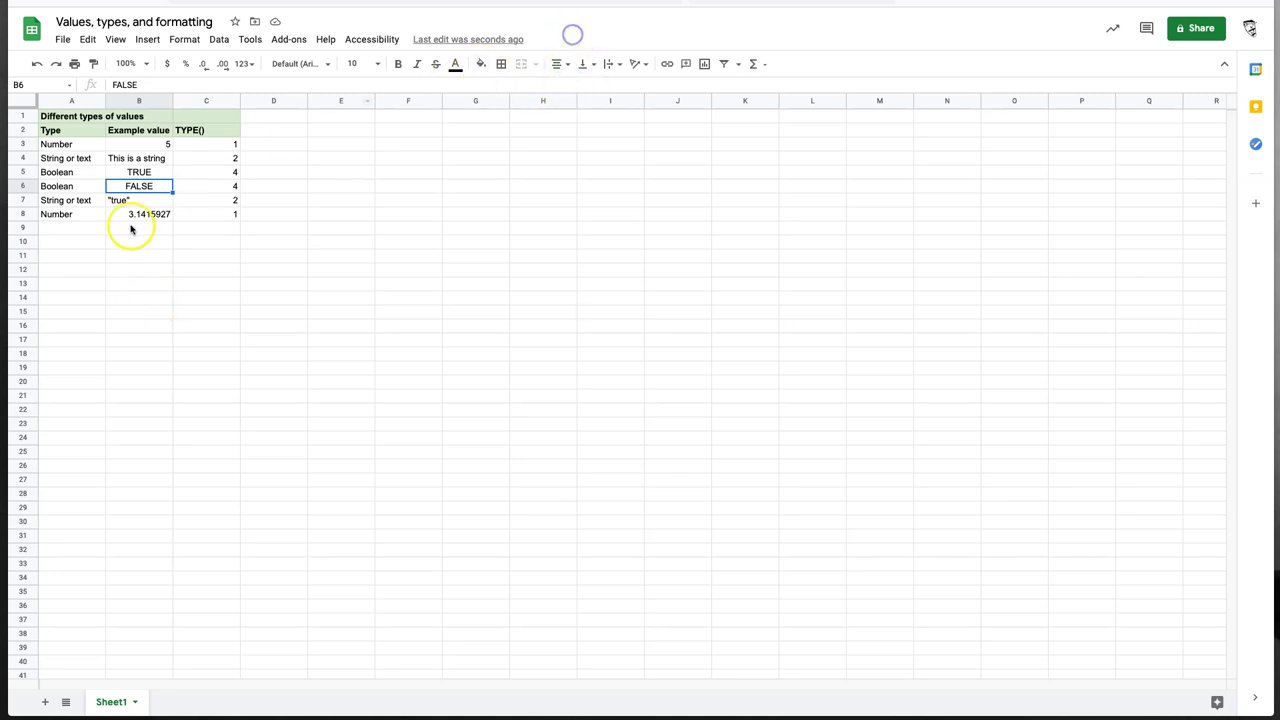
Enter the title "Different types of alignment" in A10 and the headers Alignment type and Example in A11 and B11
{"action": "left_click", "coordinate": [69, 246]}
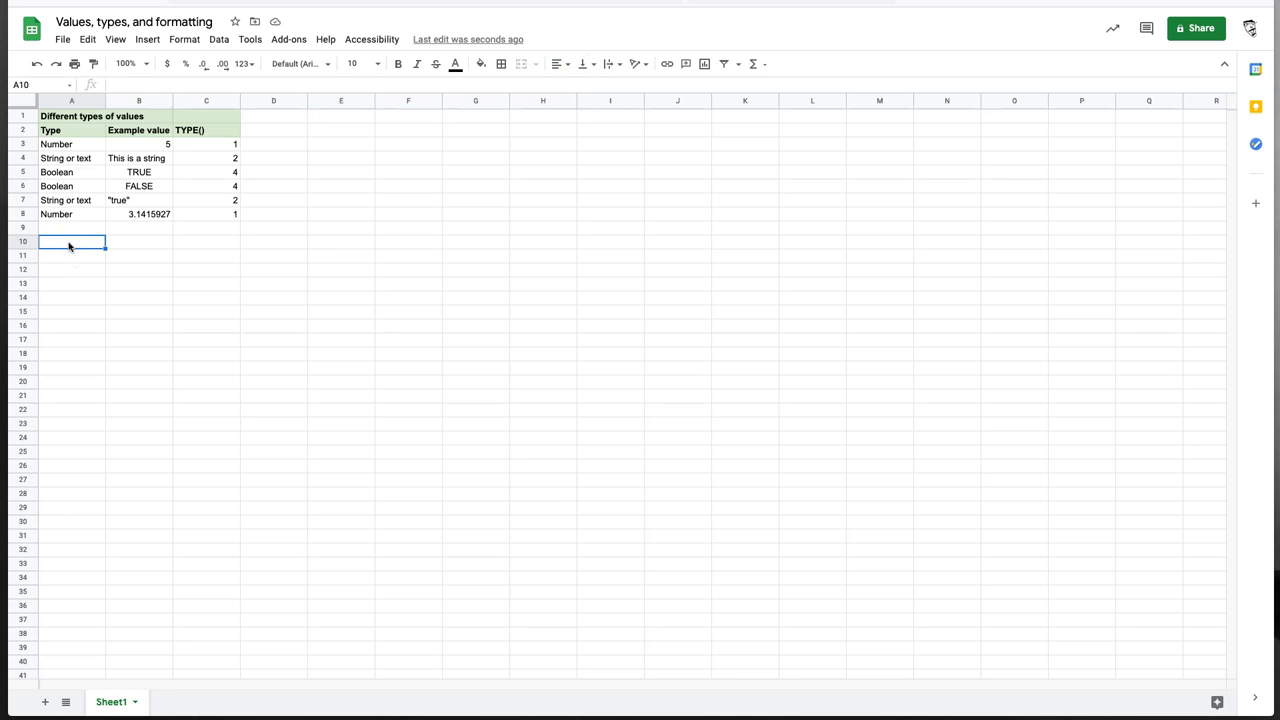
{"action": "type", "text": "Different types of alignment"}
{"action": "key", "text": "Return"}
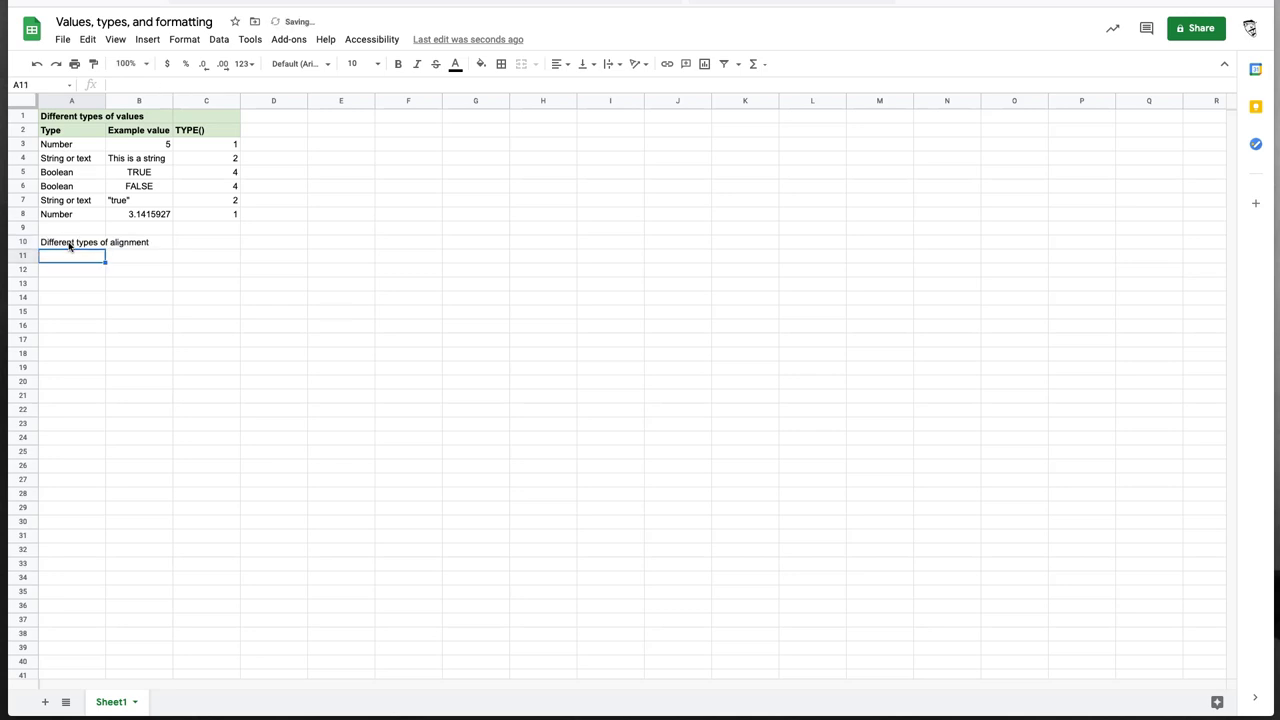
{"action": "type", "text": "Alignment type"}
{"action": "key", "text": "Tab"}
{"action": "type", "text": "Example"}
{"action": "key", "text": "Return"}
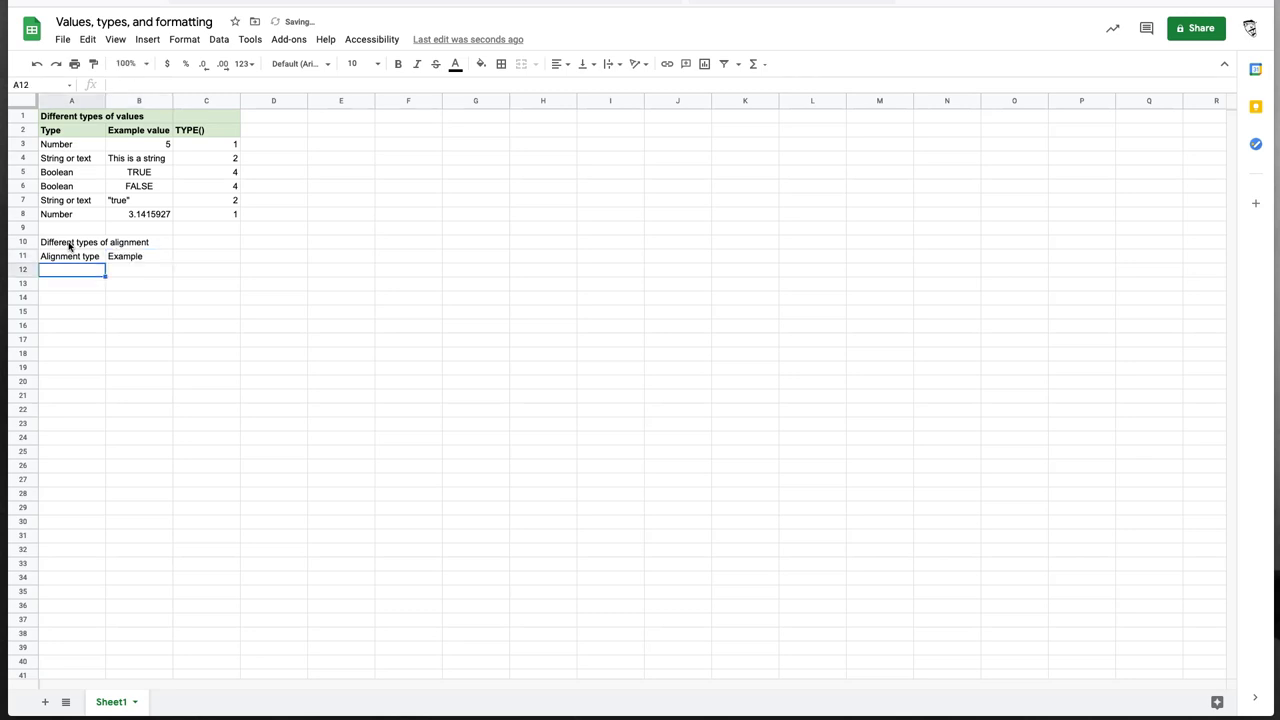
Give A10 to B11 bold text and the same light green fill, and widen columns A and B
{"action": "left_click_drag", "start_coordinate": [71, 245], "coordinate": [130, 256]}
{"action": "left_click", "coordinate": [398, 64]}
{"action": "left_click", "coordinate": [481, 64]}
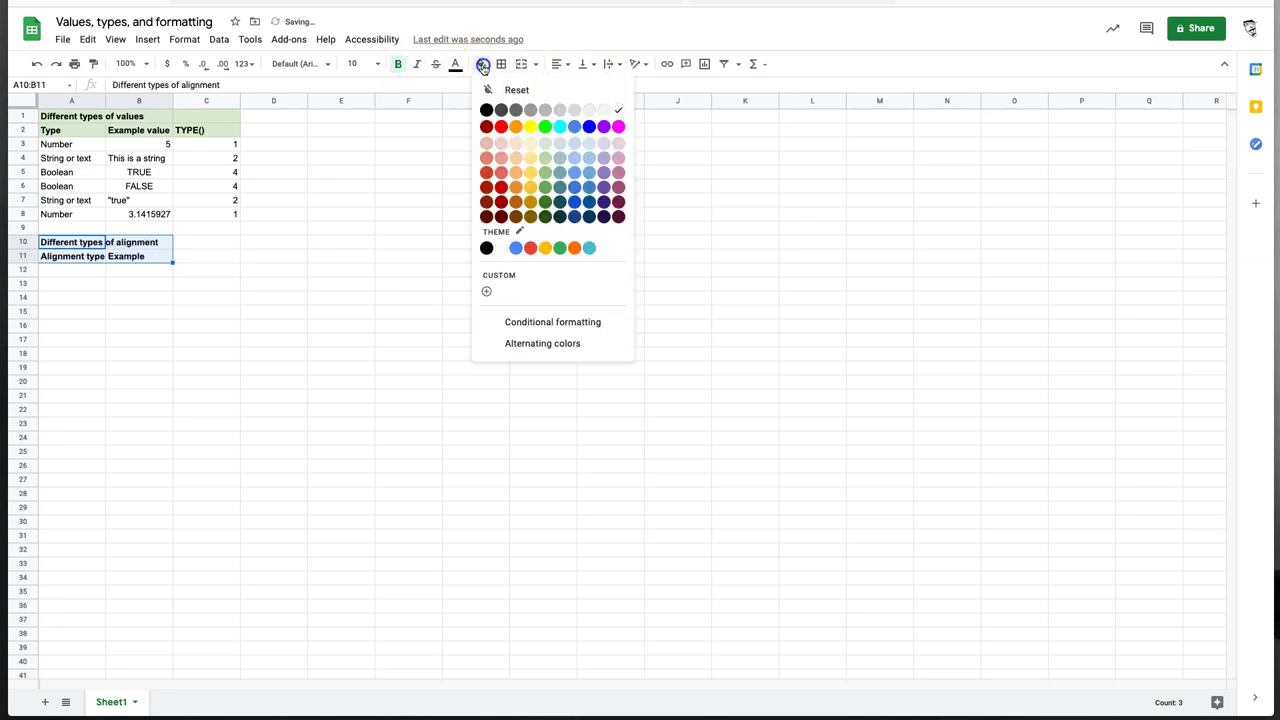
{"action": "left_click", "coordinate": [549, 145]}
{"action": "left_click", "coordinate": [75, 271]}
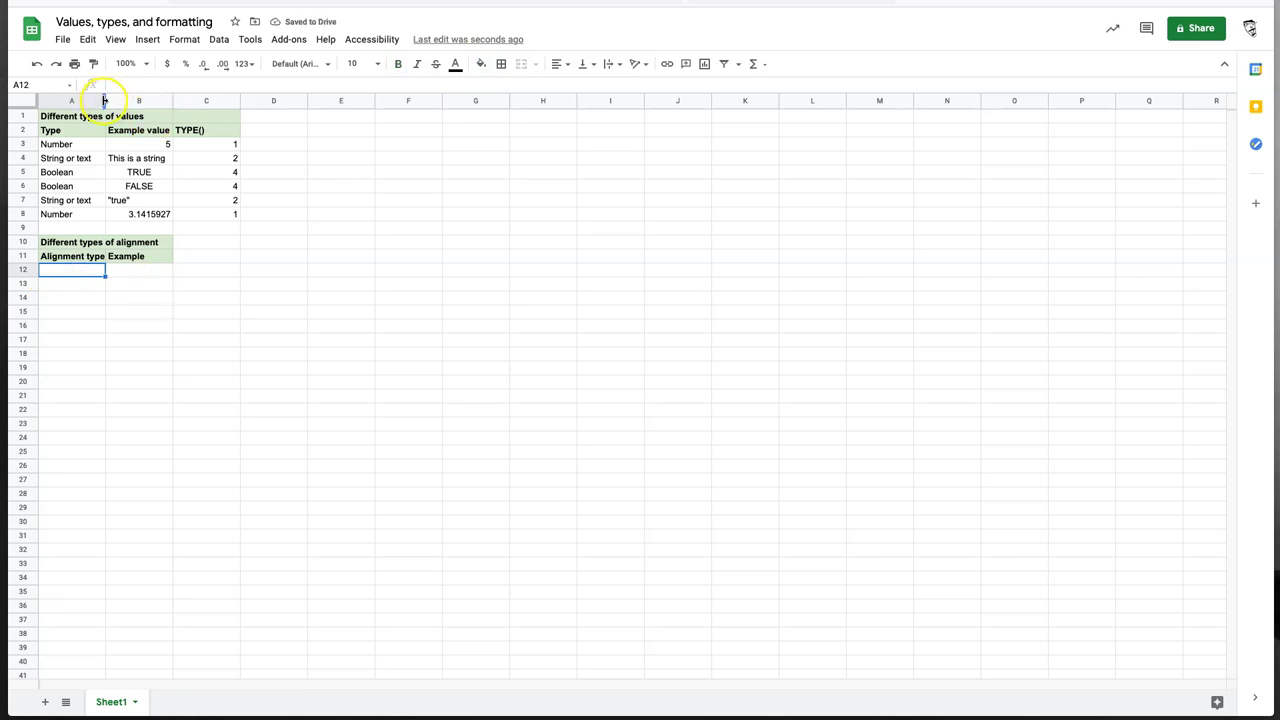
{"action": "left_click_drag", "start_coordinate": [104, 100], "coordinate": [233, 100]}
Enter Default as the alignment type in A12, A13 and A14
{"action": "left_click", "coordinate": [69, 274]}
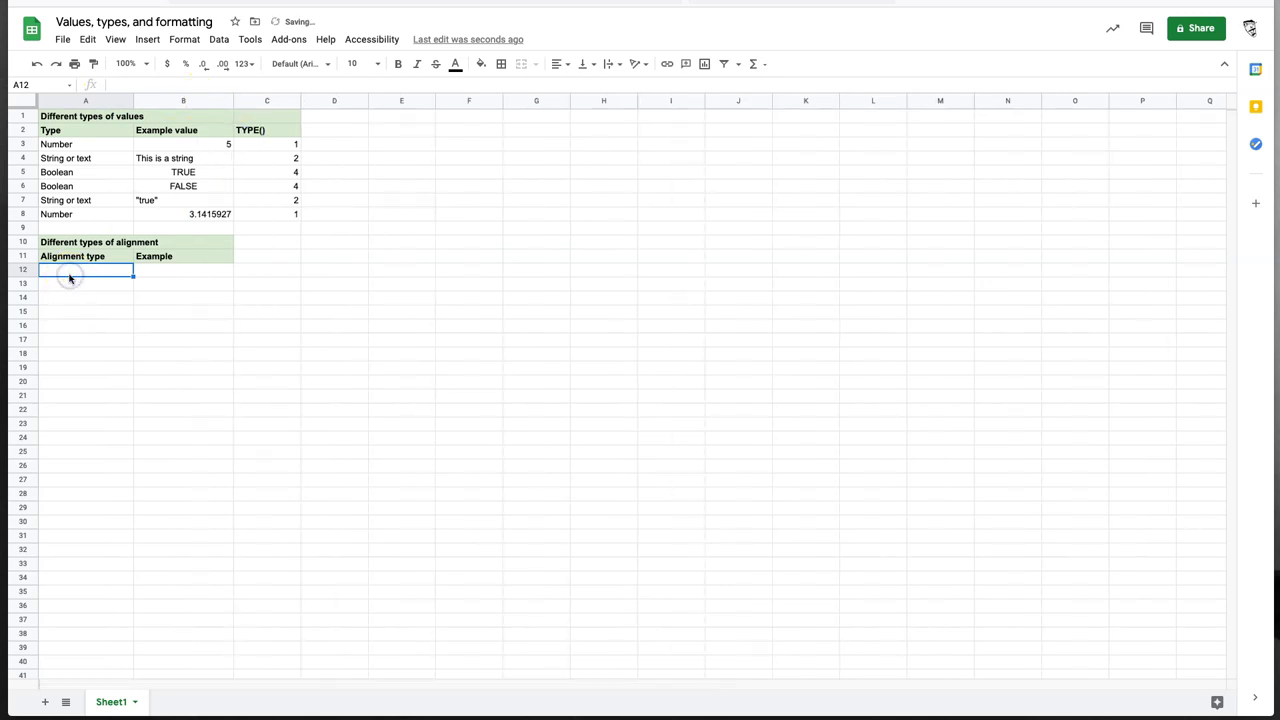
{"action": "type", "text": "Default"}
{"action": "key", "text": "Return"}
{"action": "type", "text": "Default"}
{"action": "key", "text": "Return"}
{"action": "type", "text": "D"}
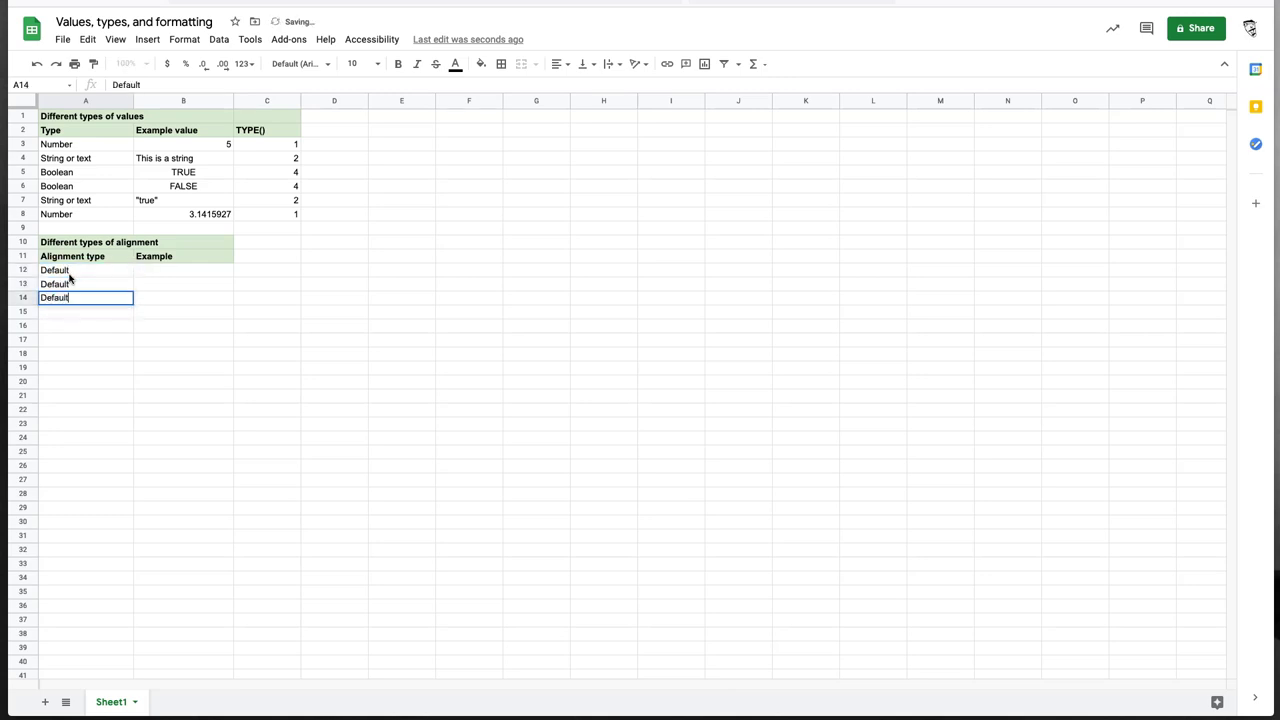
{"action": "key", "text": "Return"}
Fill B12 to B14 with University of MN Morris, TRUE and 815, widening column B further
{"action": "left_click", "coordinate": [191, 271]}
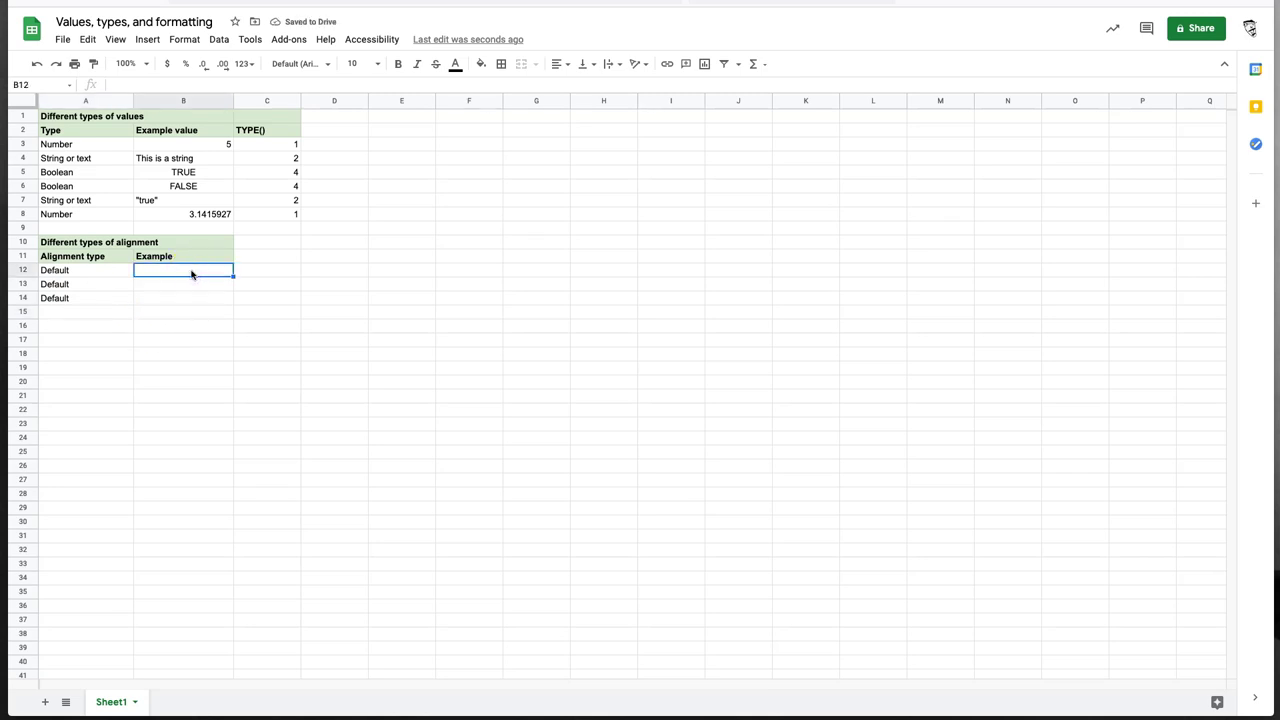
{"action": "type", "text": "University of MN Morris"}
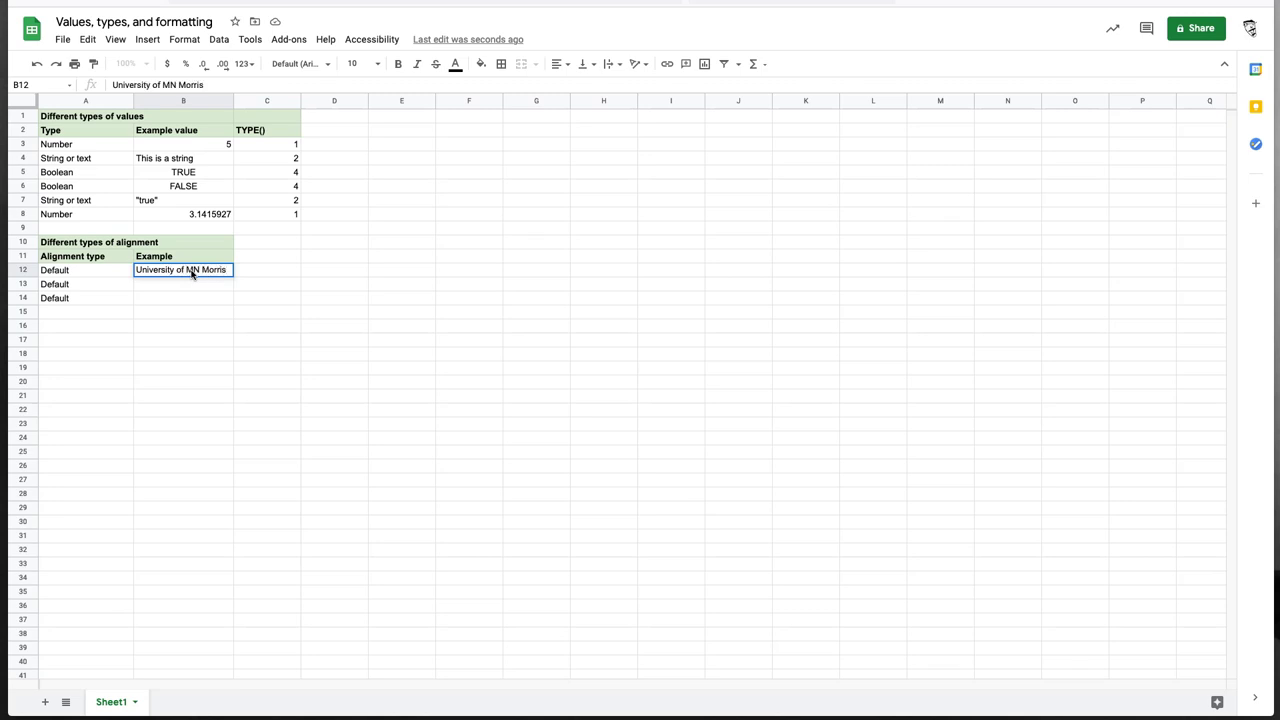
{"action": "key", "text": "Return"}
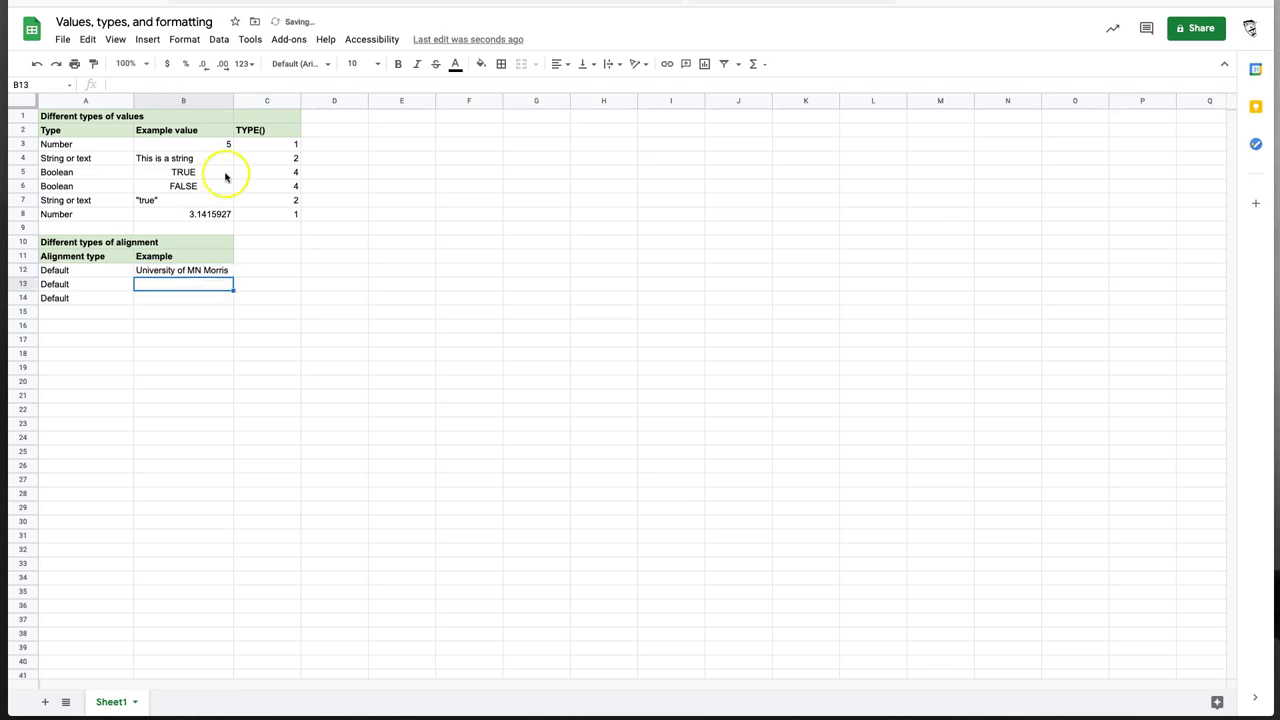
{"action": "left_click_drag", "start_coordinate": [234, 101], "coordinate": [262, 101]}
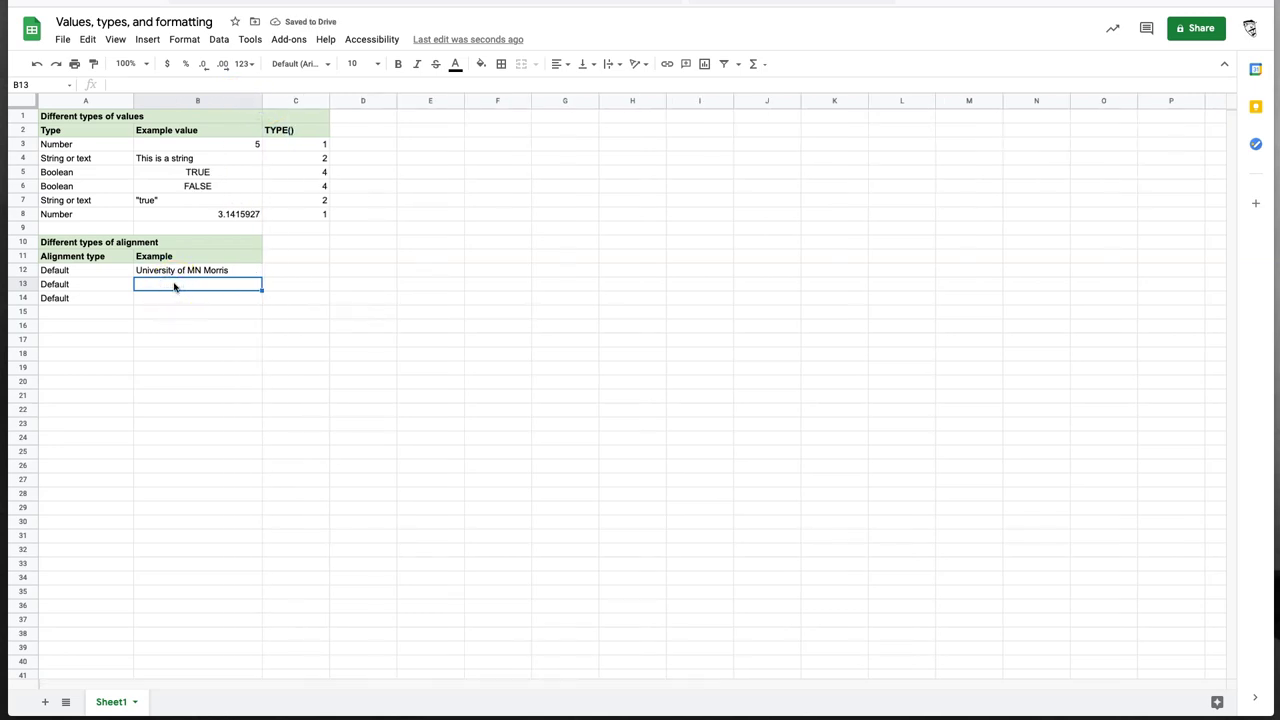
{"action": "type", "text": "TRUE"}
{"action": "key", "text": "Return"}
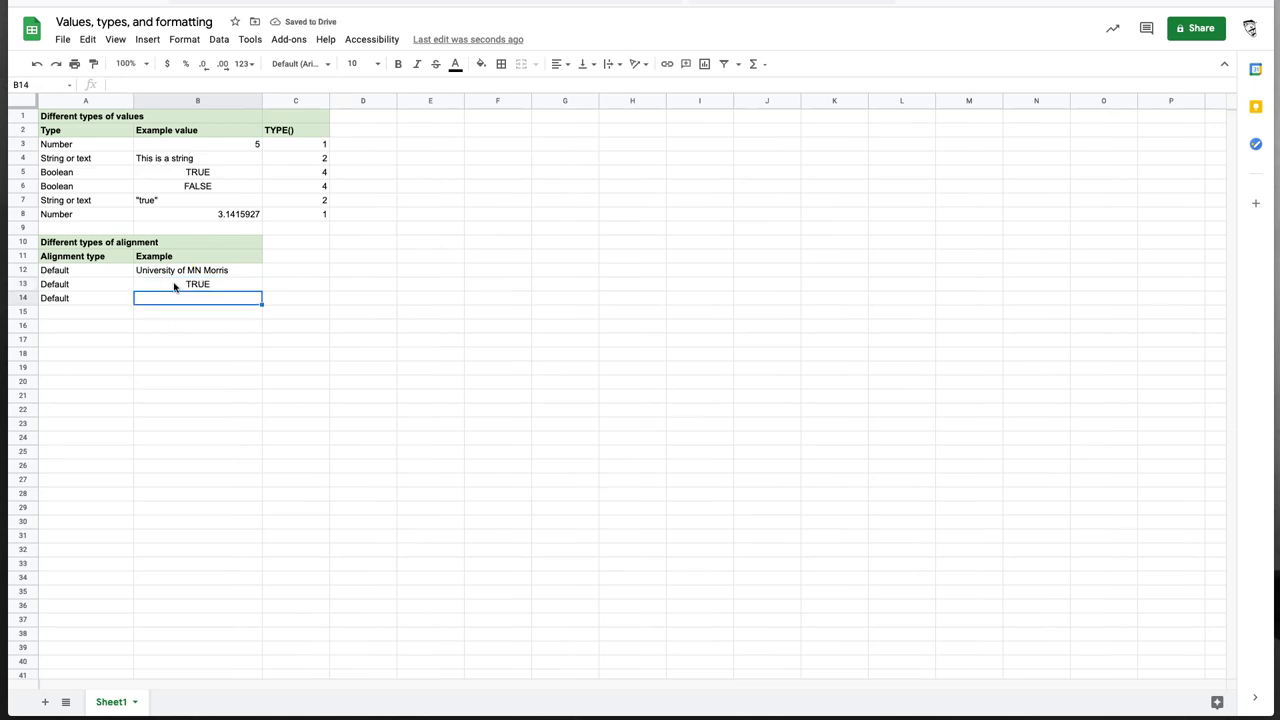
{"action": "type", "text": "815"}
{"action": "key", "text": "Return"}
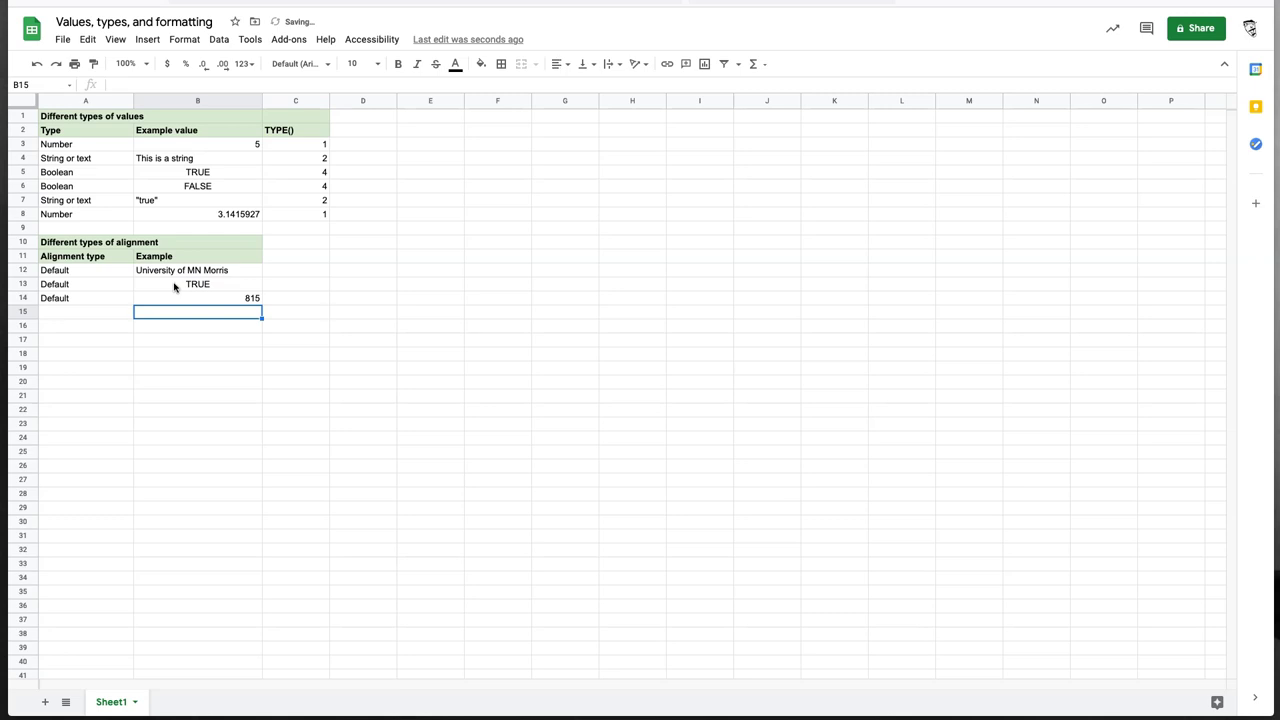
Enter Left as the alignment type in A15 and A16
{"action": "key", "text": "Left"}
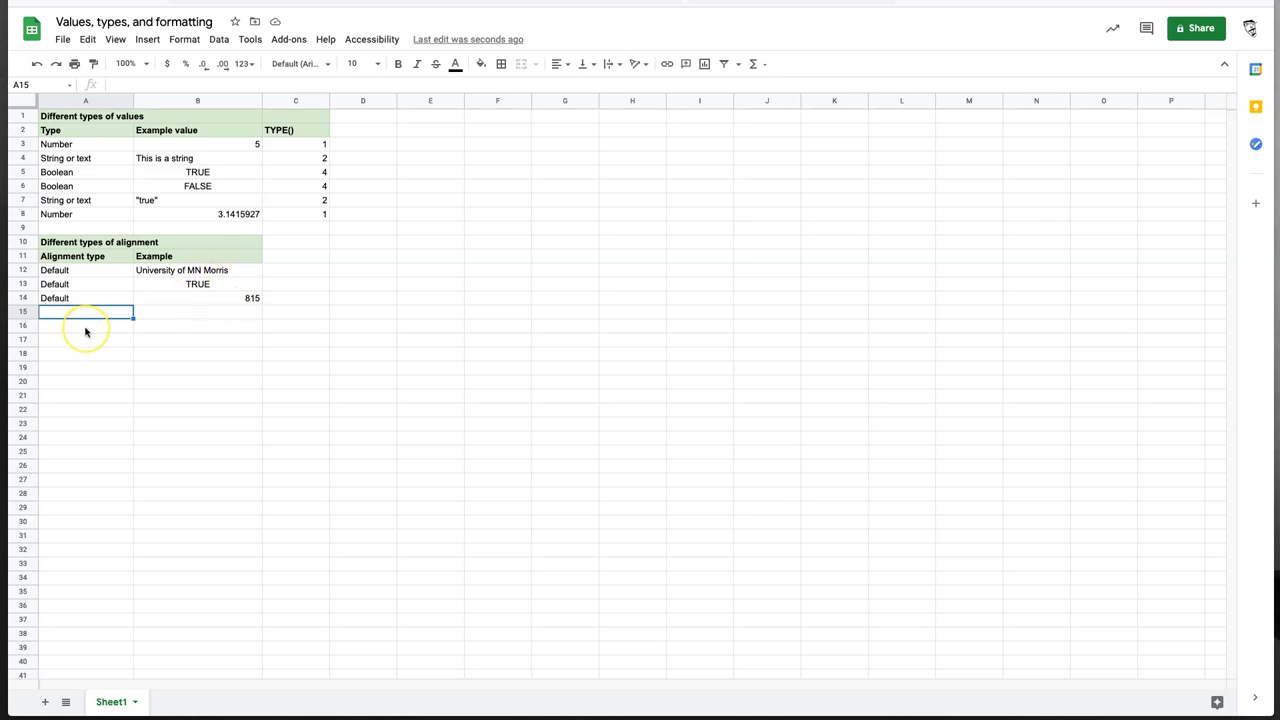
{"action": "type", "text": "LEFt"}
{"action": "key", "text": "Return"}
{"action": "type", "text": "Left"}
{"action": "key", "text": "Return"}
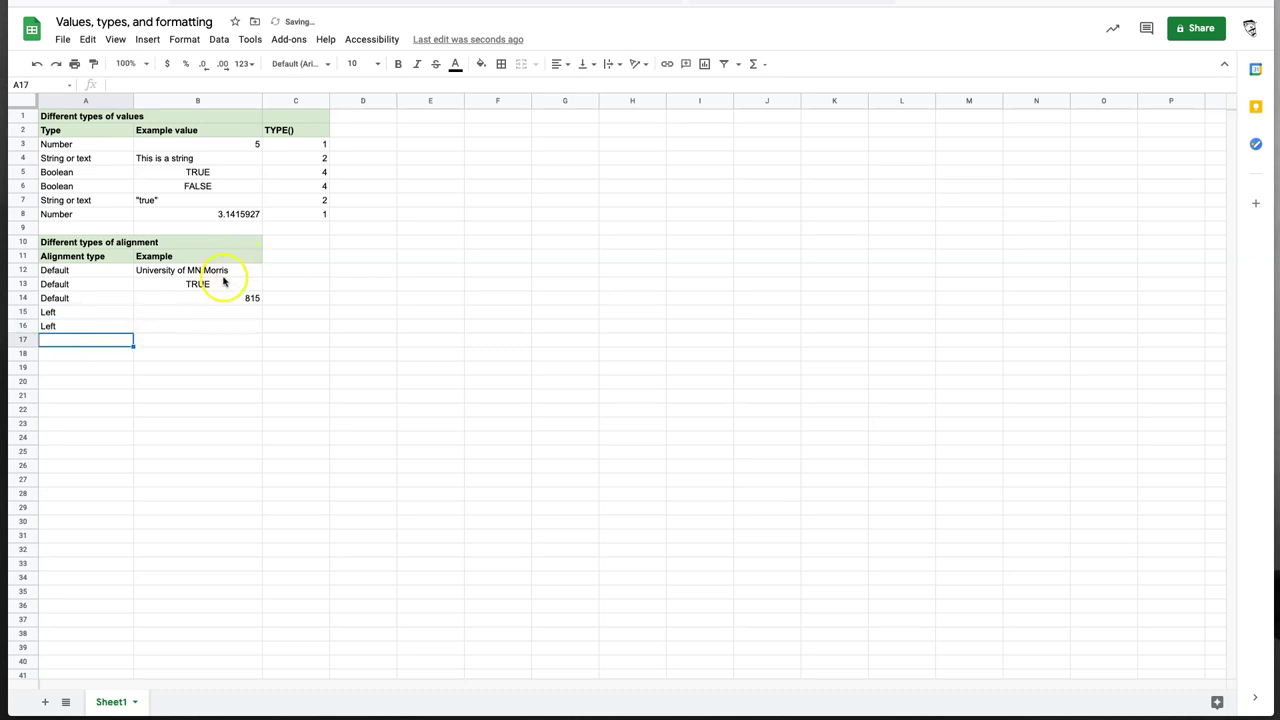
Copy TRUE and 815 from B13:B14 into B15:B16 and left-align the copies
{"action": "left_click_drag", "start_coordinate": [228, 284], "coordinate": [234, 297]}
{"action": "key", "text": "ctrl+c"}
{"action": "left_click", "coordinate": [211, 315]}
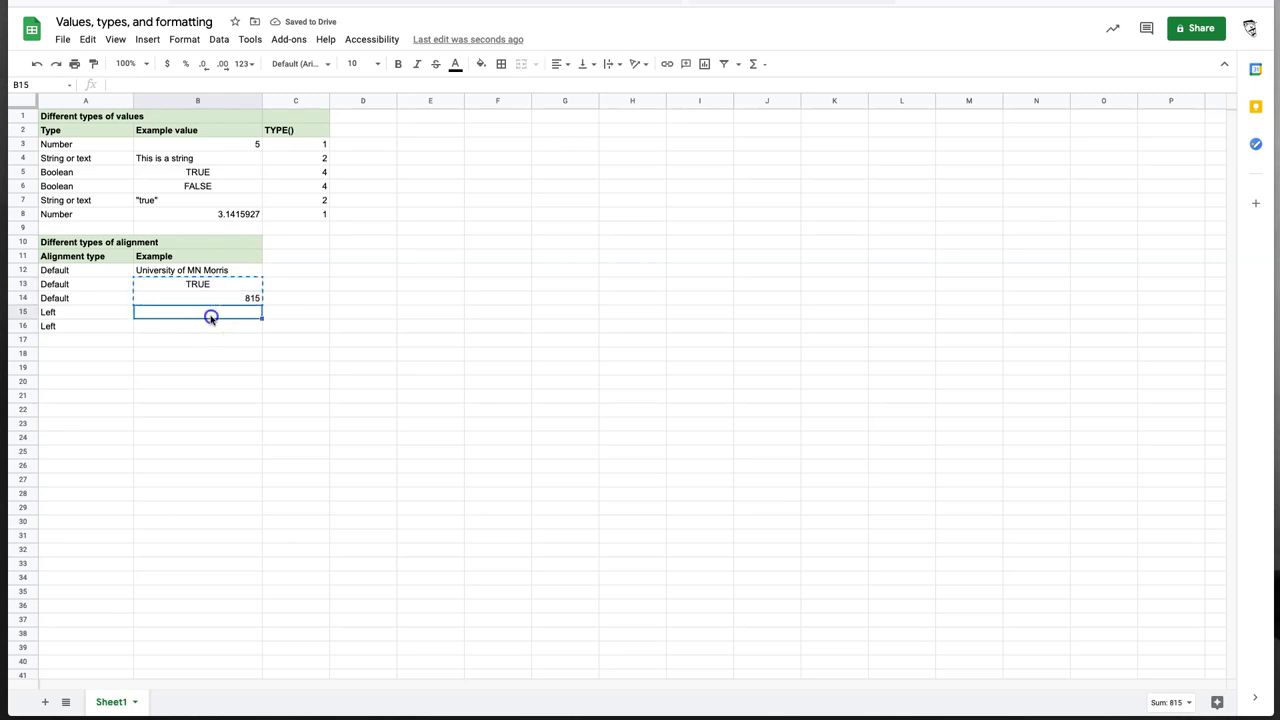
{"action": "key", "text": "ctrl+v"}
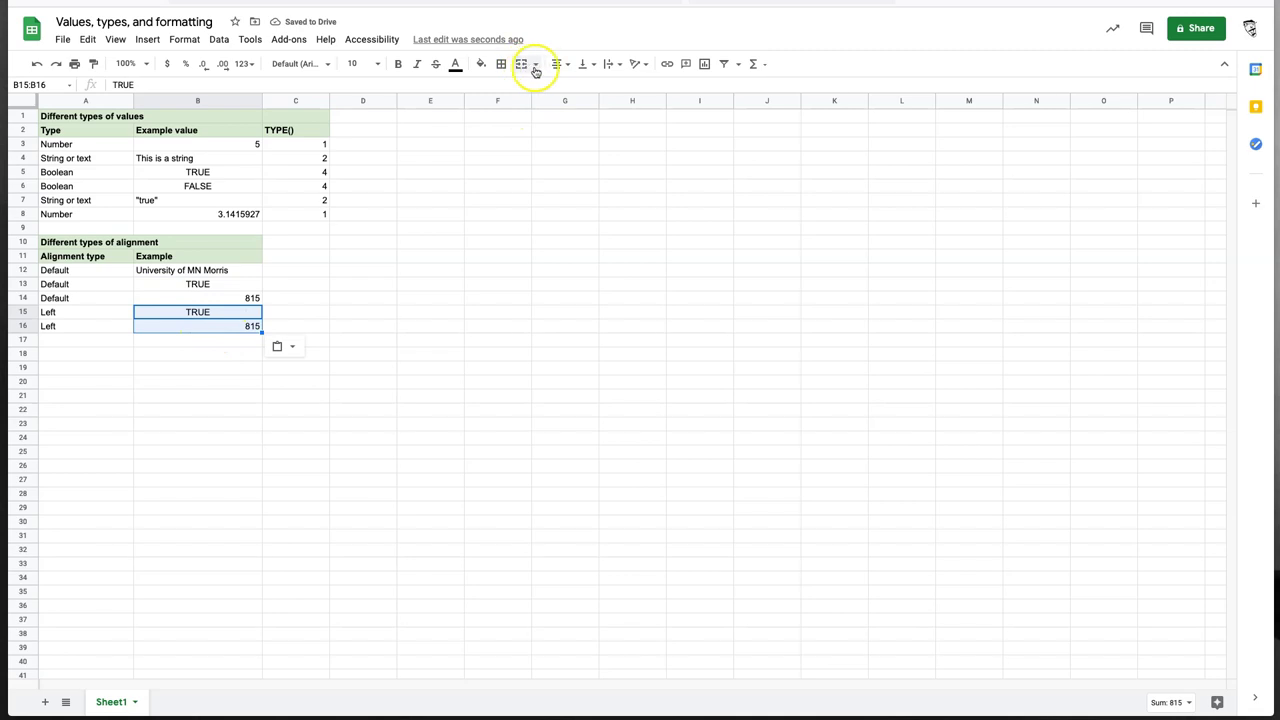
{"action": "left_click", "coordinate": [558, 63]}
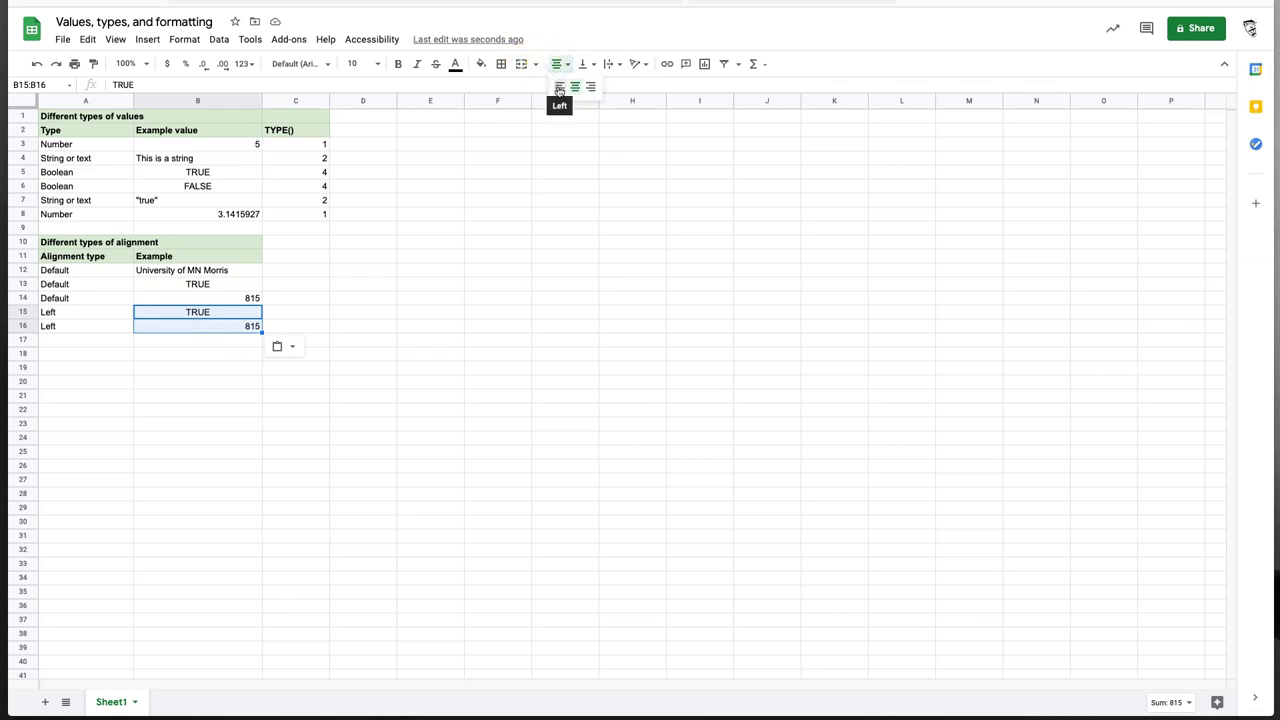
{"action": "left_click", "coordinate": [560, 87]}
{"action": "left_click", "coordinate": [180, 383]}
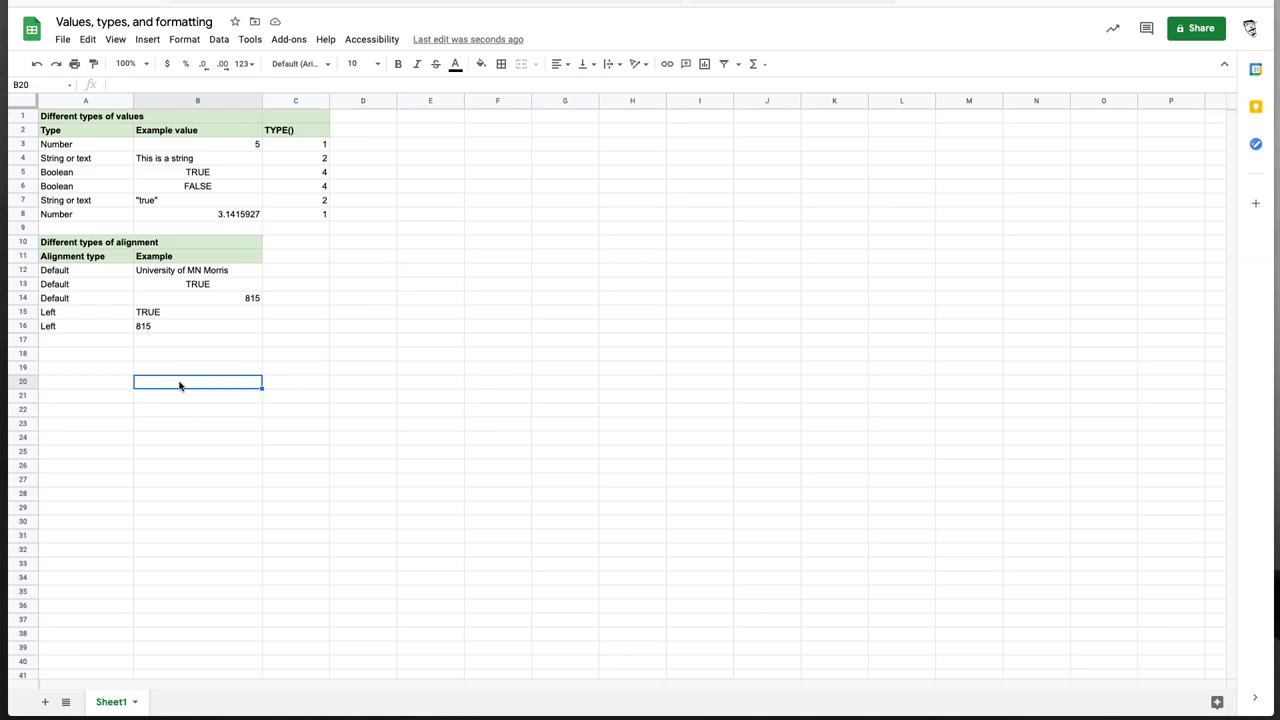
Enter Center as the alignment type in A17 and A18
{"action": "left_click", "coordinate": [105, 342]}
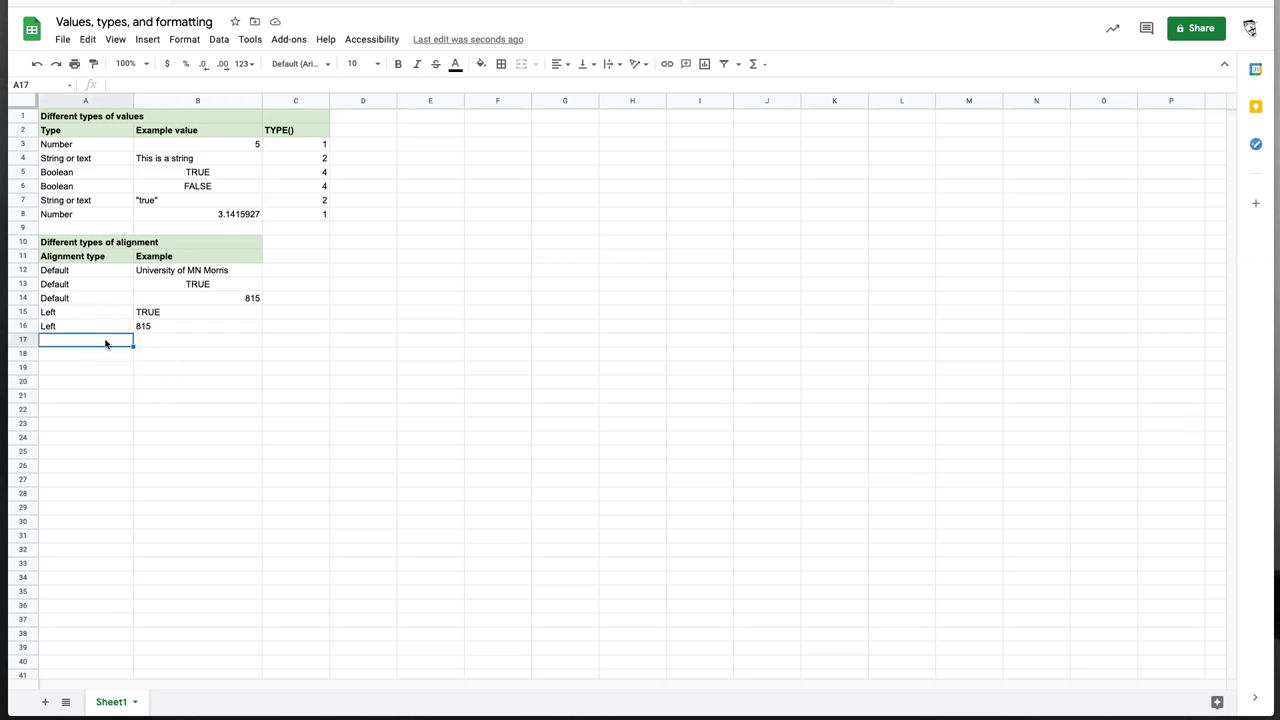
{"action": "type", "text": "Center"}
{"action": "key", "text": "Return"}
{"action": "type", "text": "Center"}
{"action": "key", "text": "Tab"}
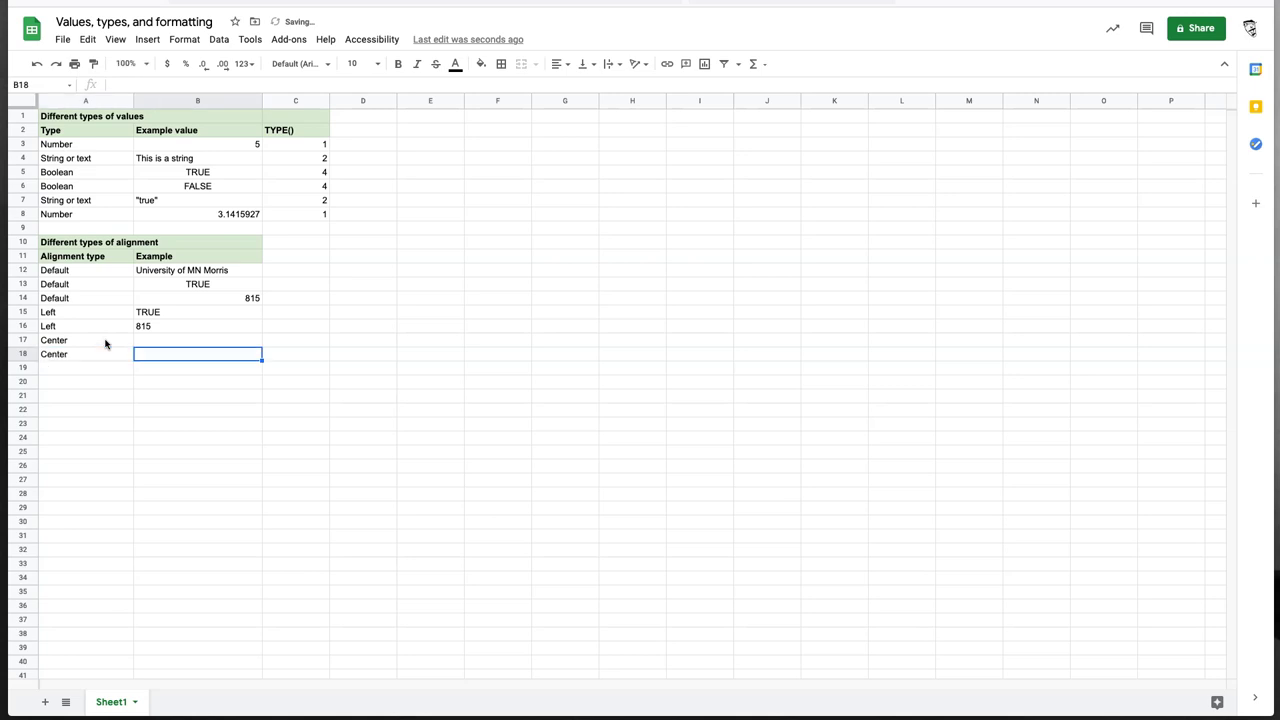
Copy University of MN Morris from B12 into B17 and 815 from B14 into B18
{"action": "left_click", "coordinate": [214, 270]}
{"action": "key", "text": "ctrl+c"}
{"action": "left_click", "coordinate": [184, 340]}
{"action": "key", "text": "ctrl+v"}
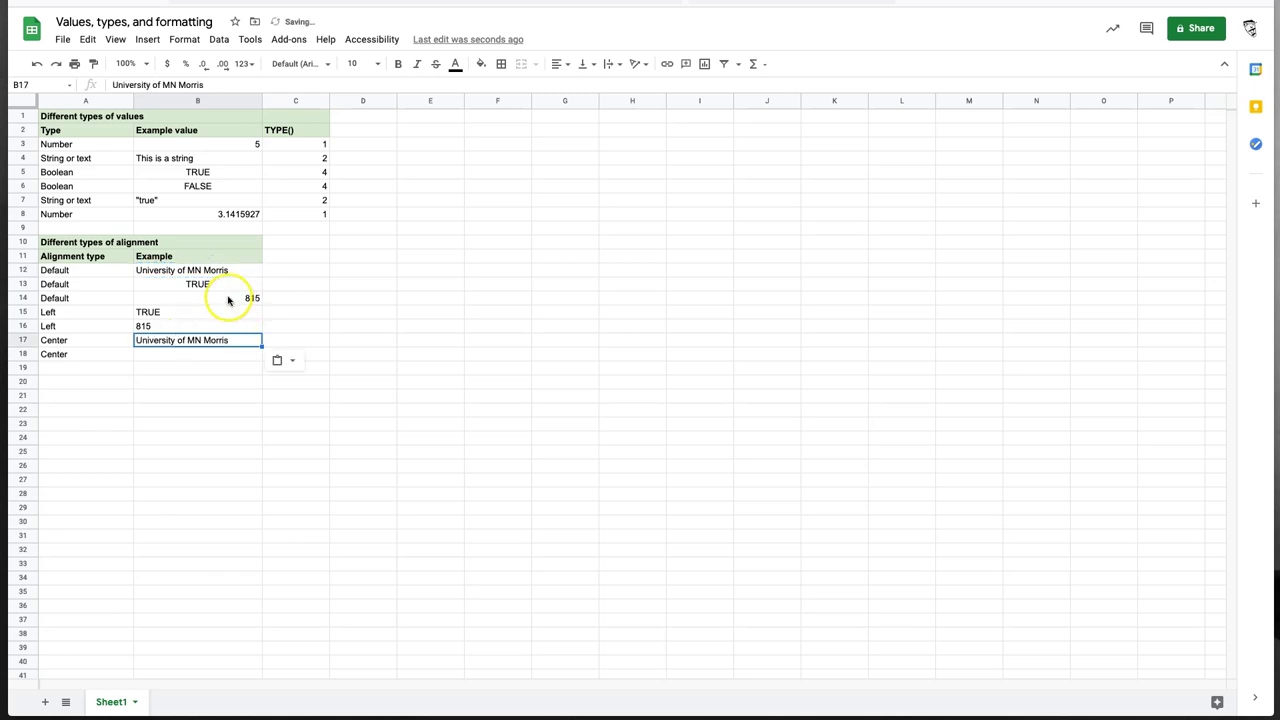
{"action": "left_click", "coordinate": [228, 297]}
{"action": "key", "text": "ctrl+c"}
{"action": "left_click", "coordinate": [209, 354]}
{"action": "key", "text": "ctrl+v"}
Center-align the example values in B17 and B18 horizontally
{"action": "left_click", "coordinate": [209, 340], "text": "shift"}
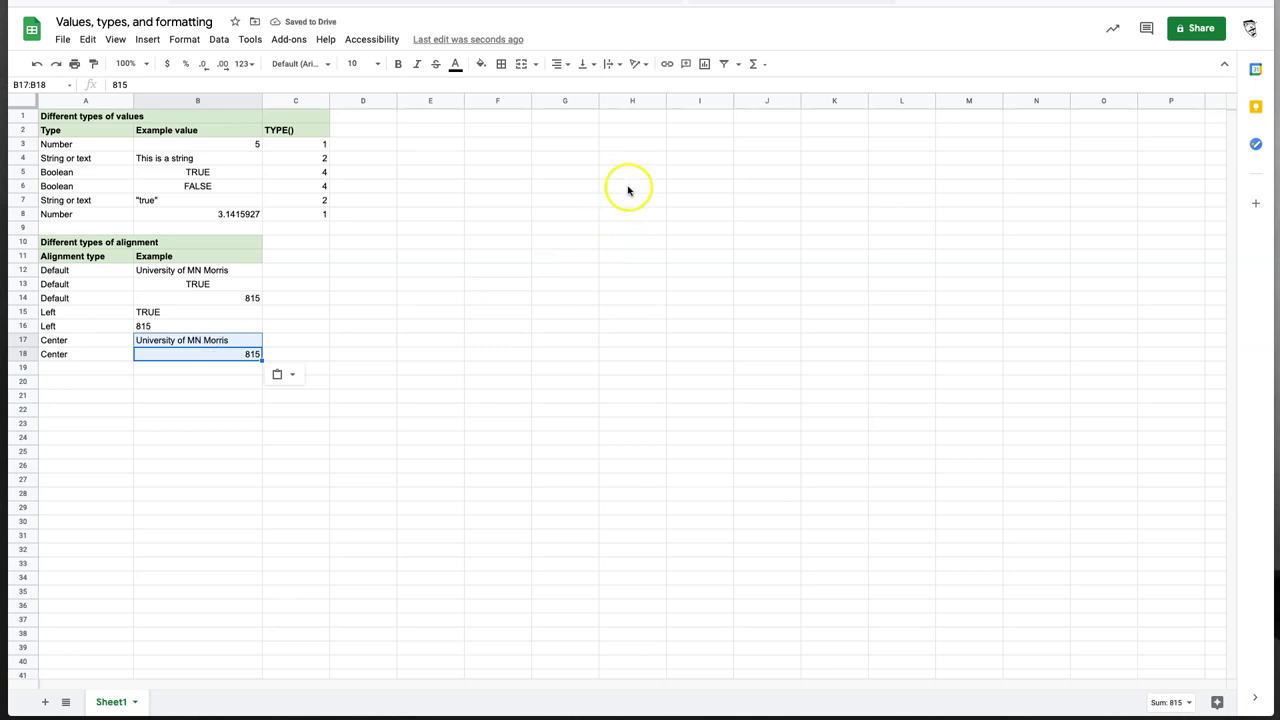
{"action": "left_click", "coordinate": [560, 64]}
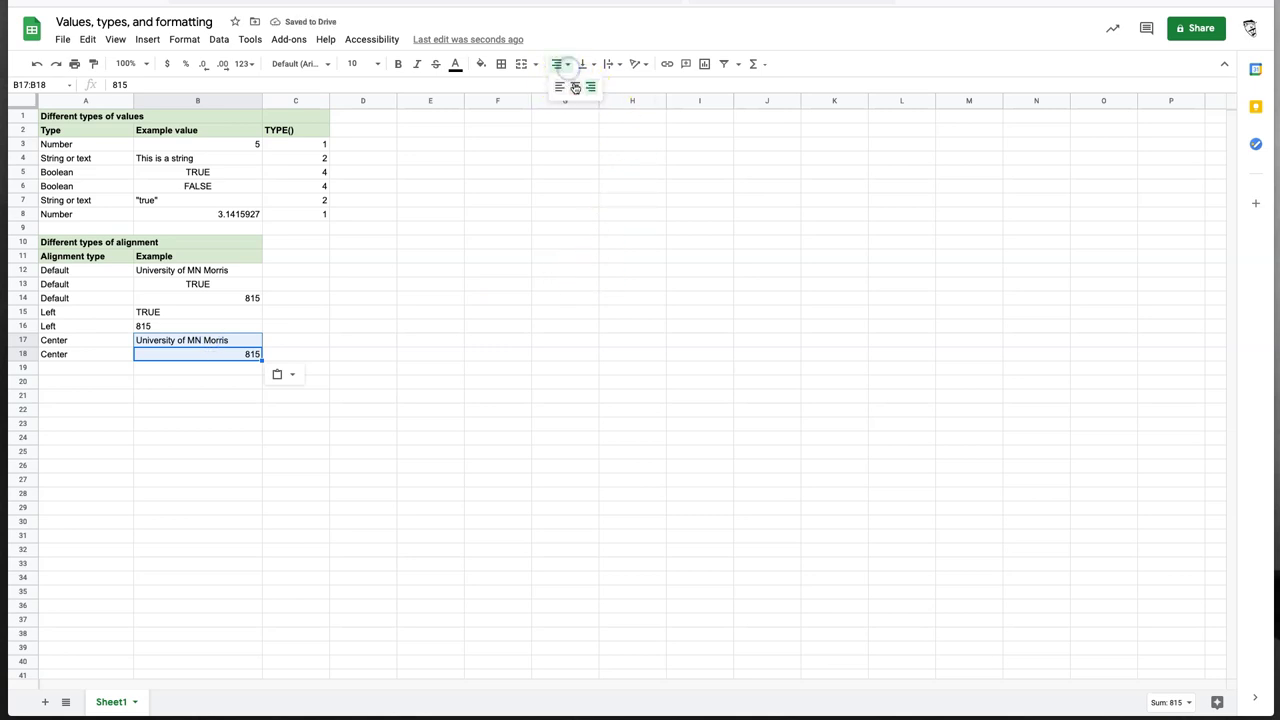
{"action": "left_click", "coordinate": [576, 88]}
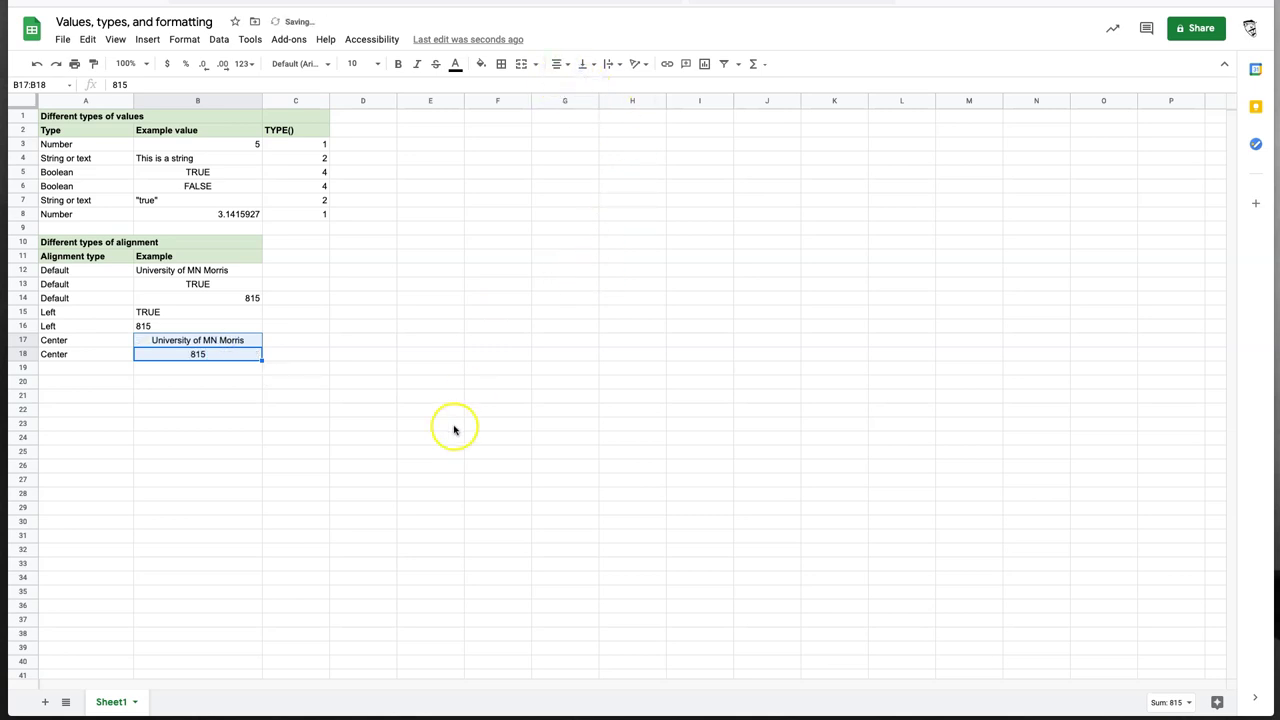
Enter Right as the alignment type in A19 and A20
{"action": "left_click", "coordinate": [64, 369]}
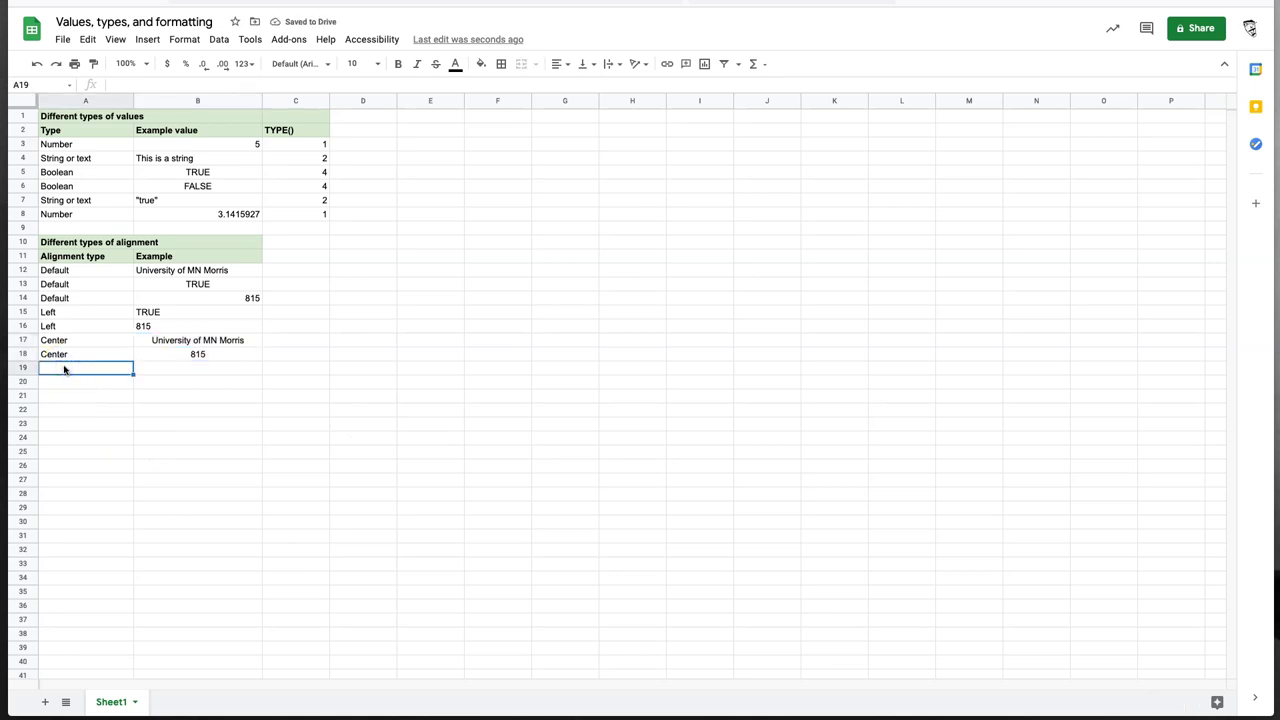
{"action": "type", "text": "Right"}
{"action": "key", "text": "Return"}
{"action": "type", "text": "Right"}
{"action": "key", "text": "Tab"}
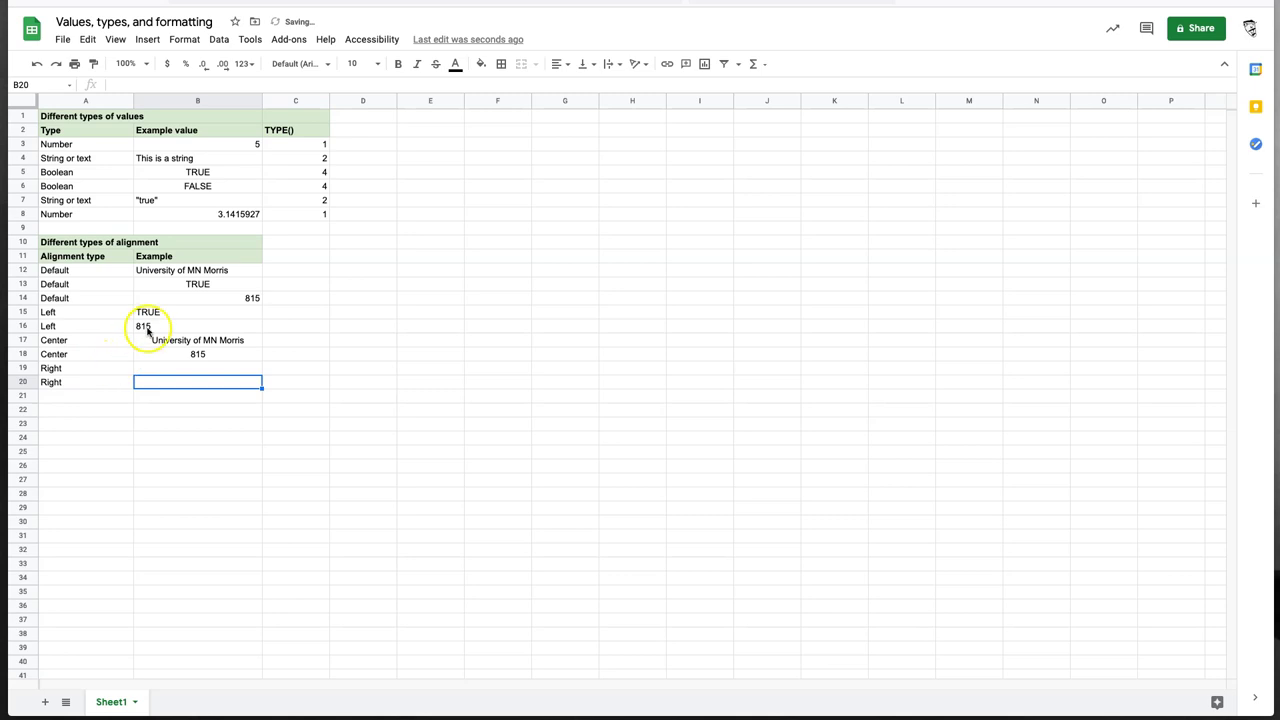
Copy University of MN Morris and TRUE from B12:B13 into B19:B20 and right-align the copies
{"action": "left_click_drag", "start_coordinate": [191, 270], "coordinate": [191, 283]}
{"action": "left_click", "coordinate": [191, 368]}
{"action": "key", "text": "ctrl+v"}
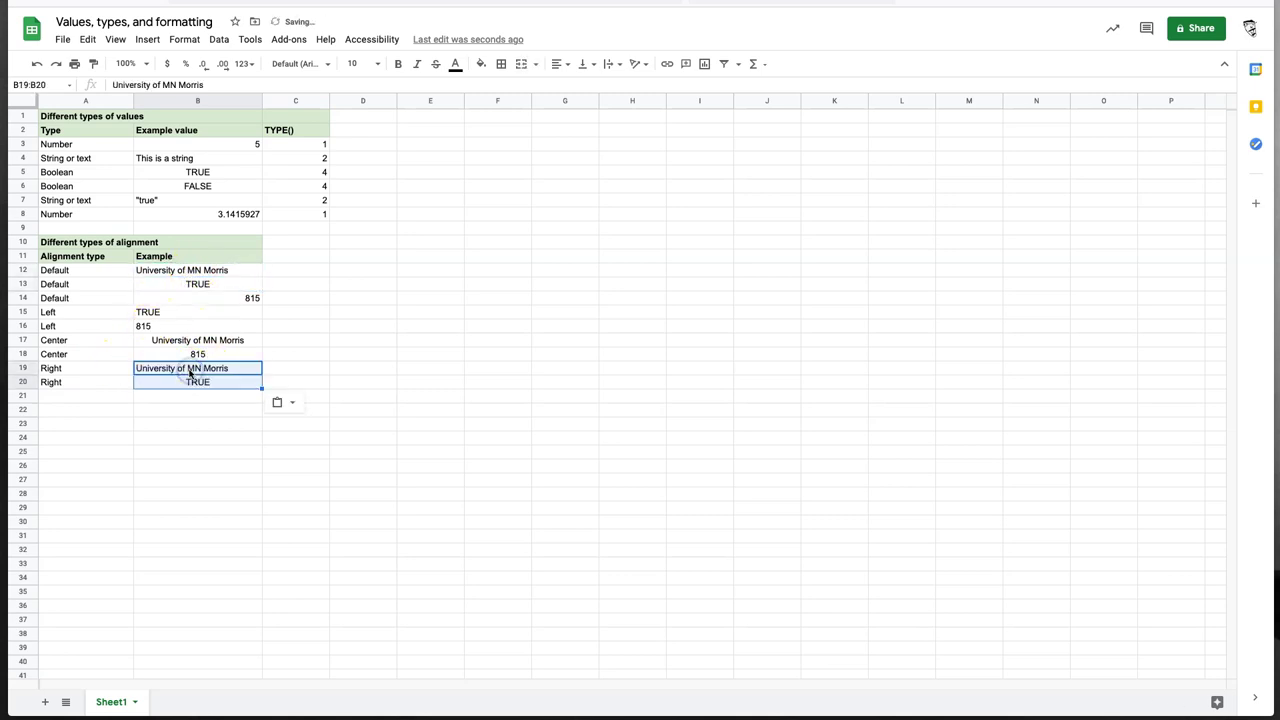
{"action": "left_click", "coordinate": [566, 66]}
{"action": "left_click", "coordinate": [590, 87]}
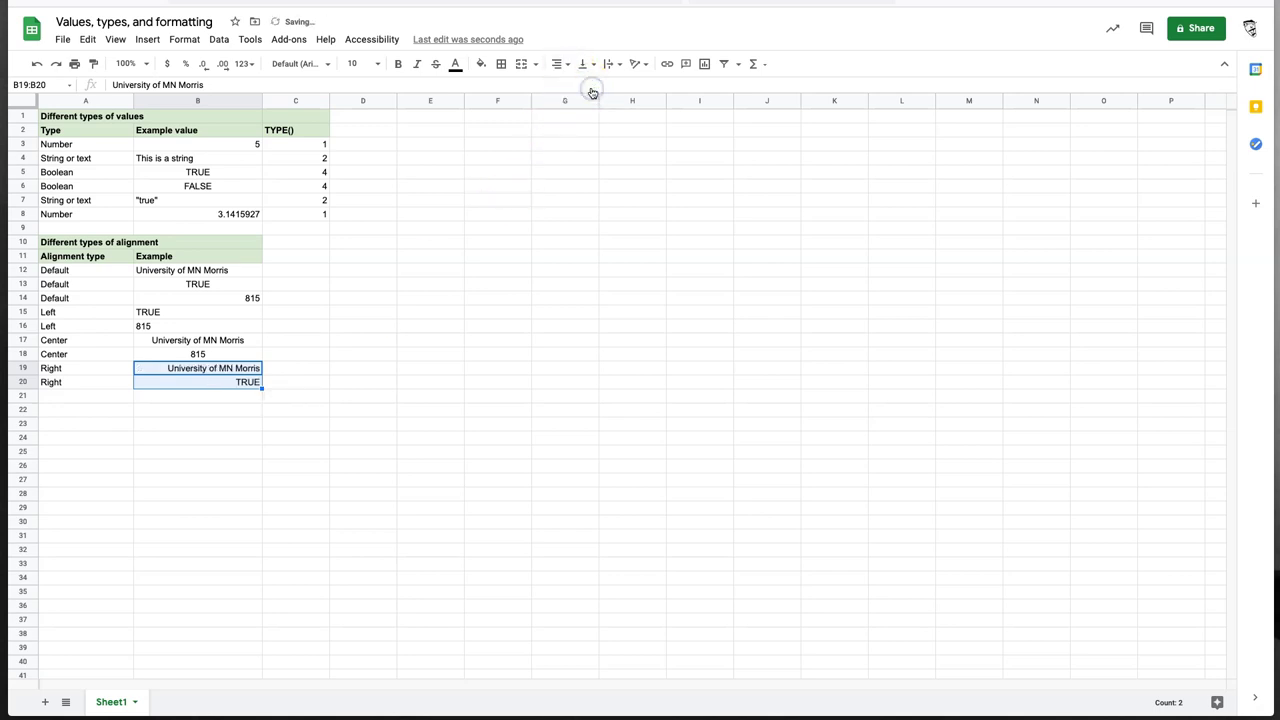
{"action": "left_click", "coordinate": [272, 440]}
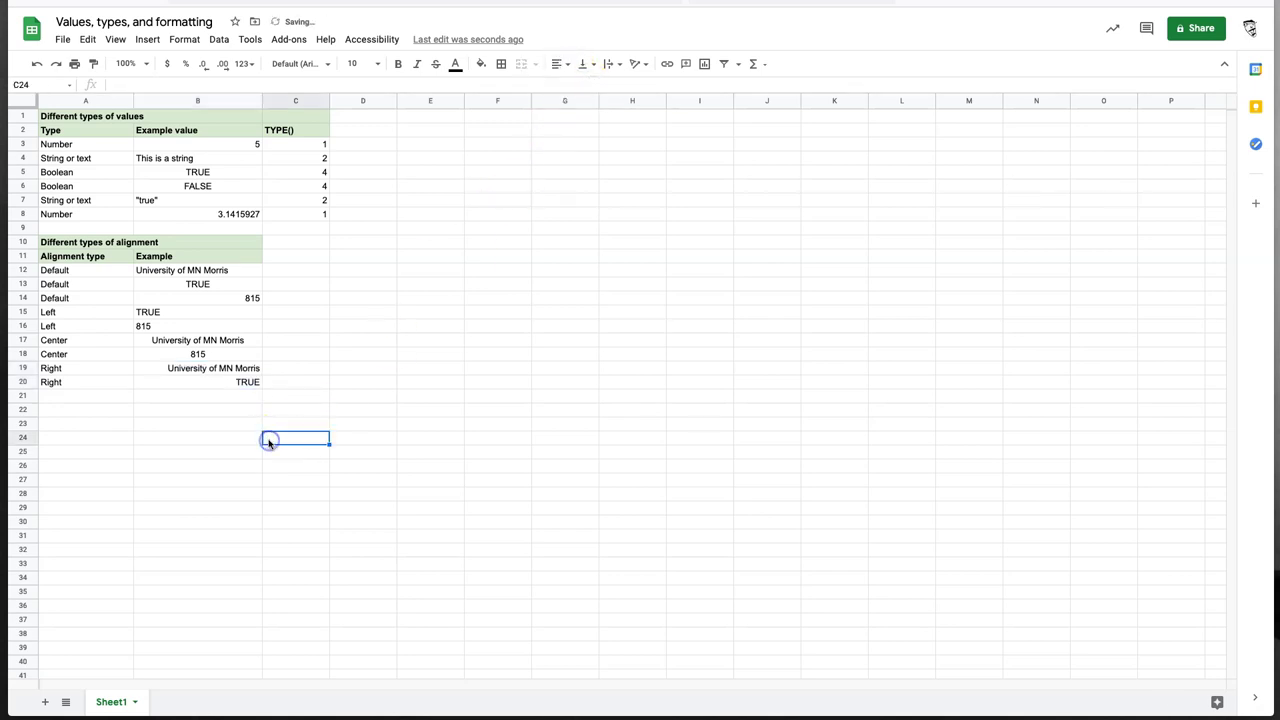
{"action": "left_click", "coordinate": [168, 314]}
{"action": "left_click_drag", "start_coordinate": [168, 314], "coordinate": [168, 326]}
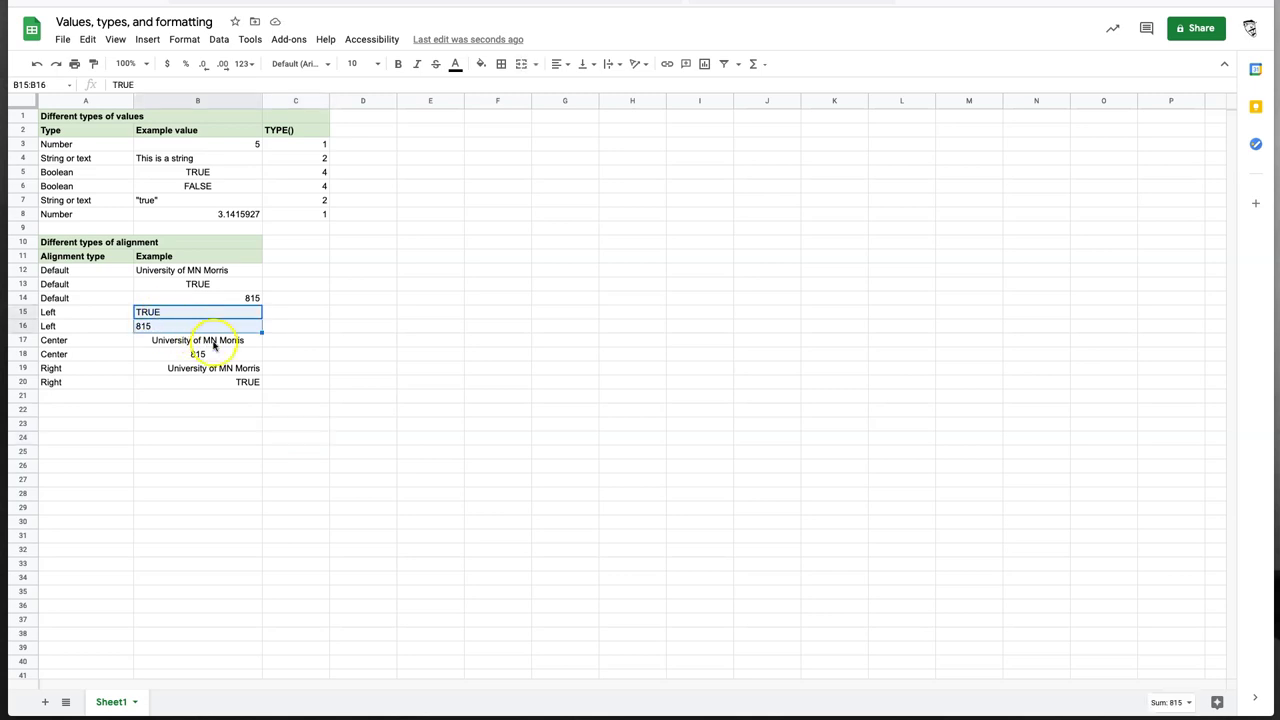
{"action": "left_click_drag", "start_coordinate": [224, 343], "coordinate": [225, 354]}
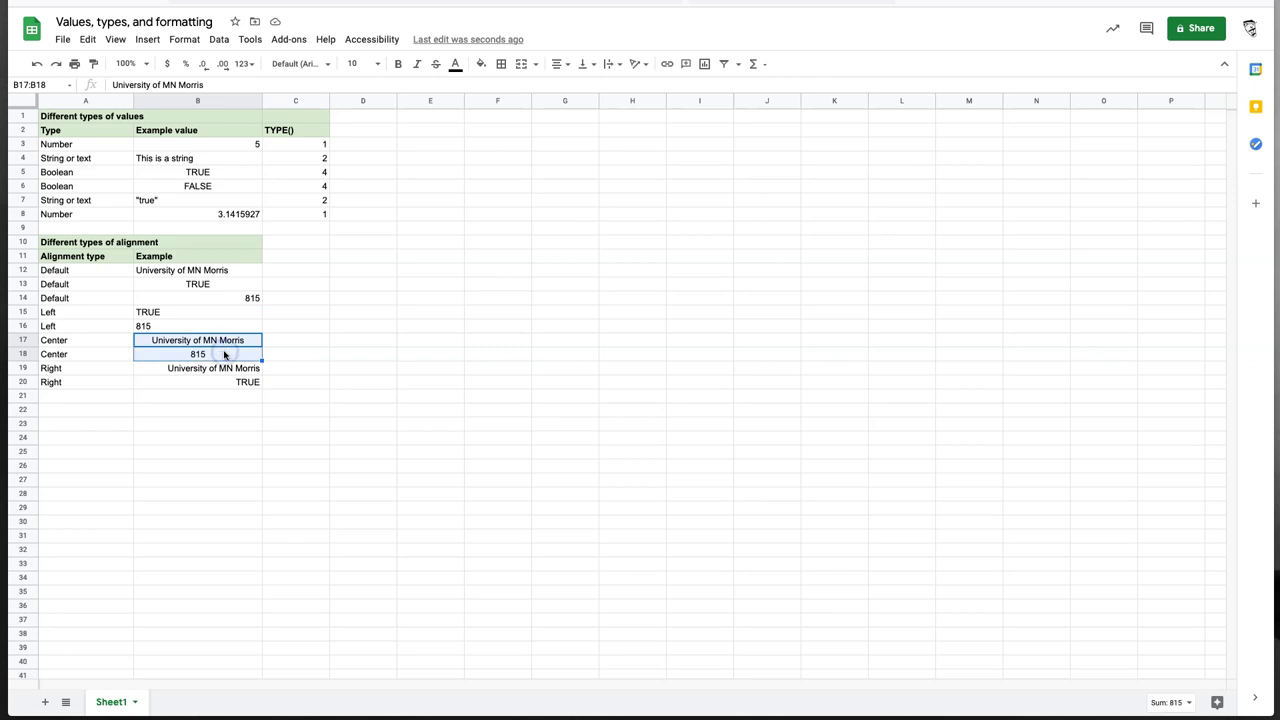
{"action": "left_click_drag", "start_coordinate": [228, 372], "coordinate": [228, 381]}
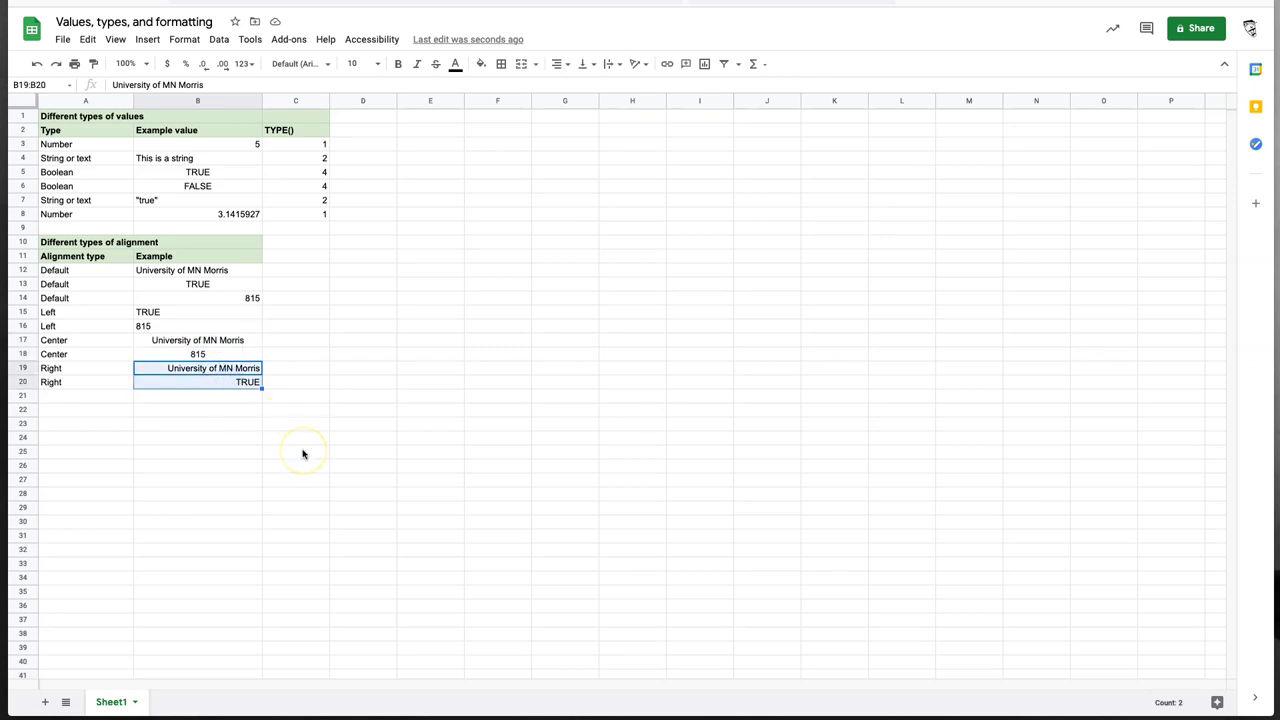
{"action": "left_click_drag", "start_coordinate": [209, 272], "coordinate": [218, 298]}
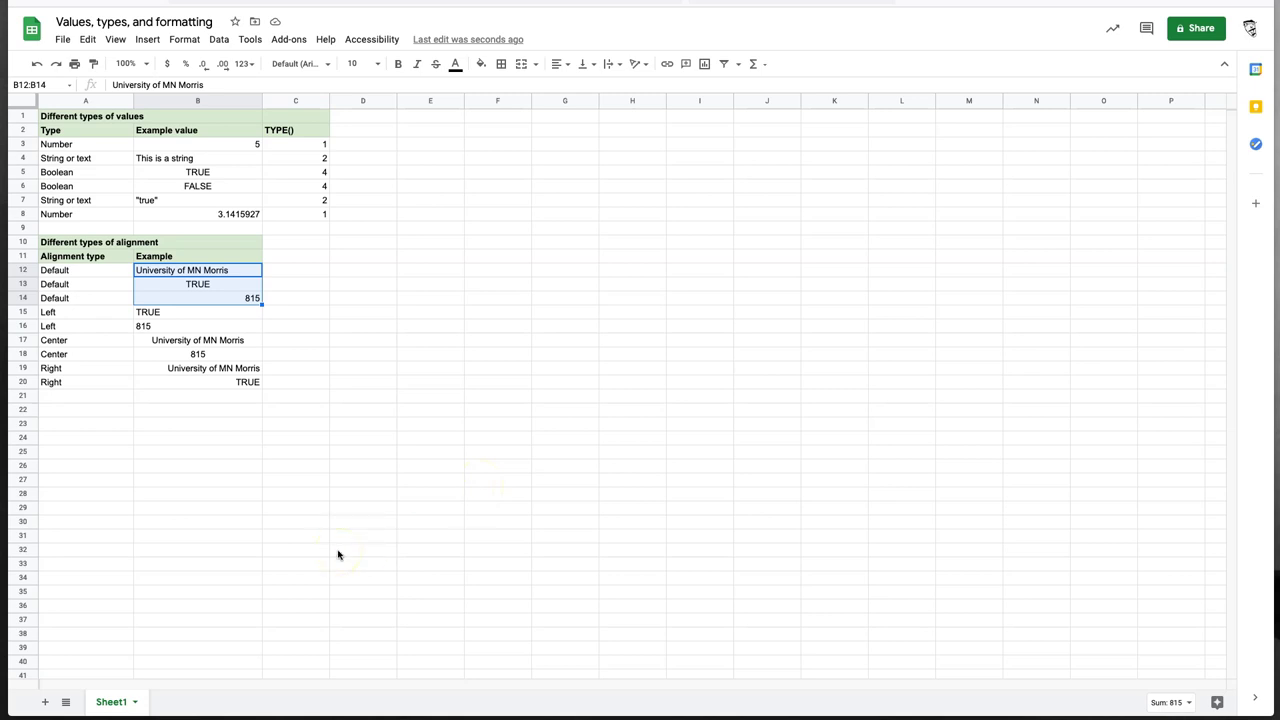
Enter the title Different types of numeric formatting in A23, with the headers Format in A24 and Example display in B24
{"action": "left_click", "coordinate": [80, 424]}
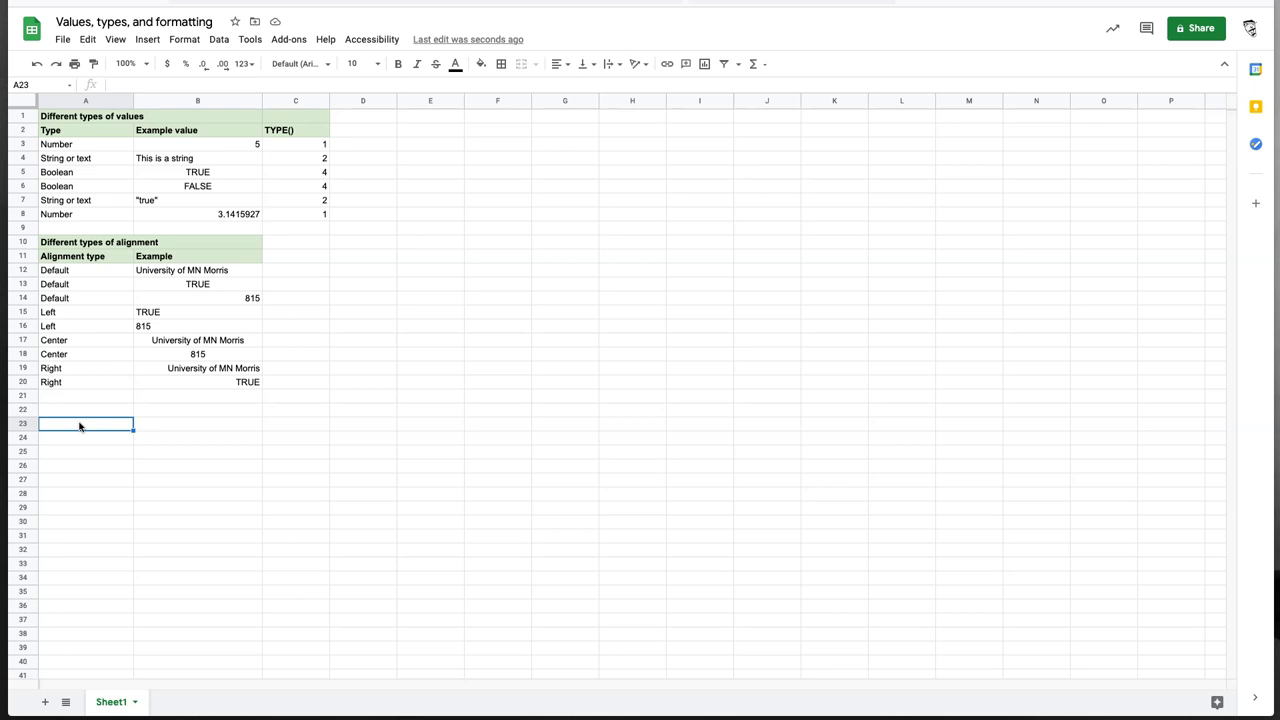
{"action": "type", "text": "Different types"}
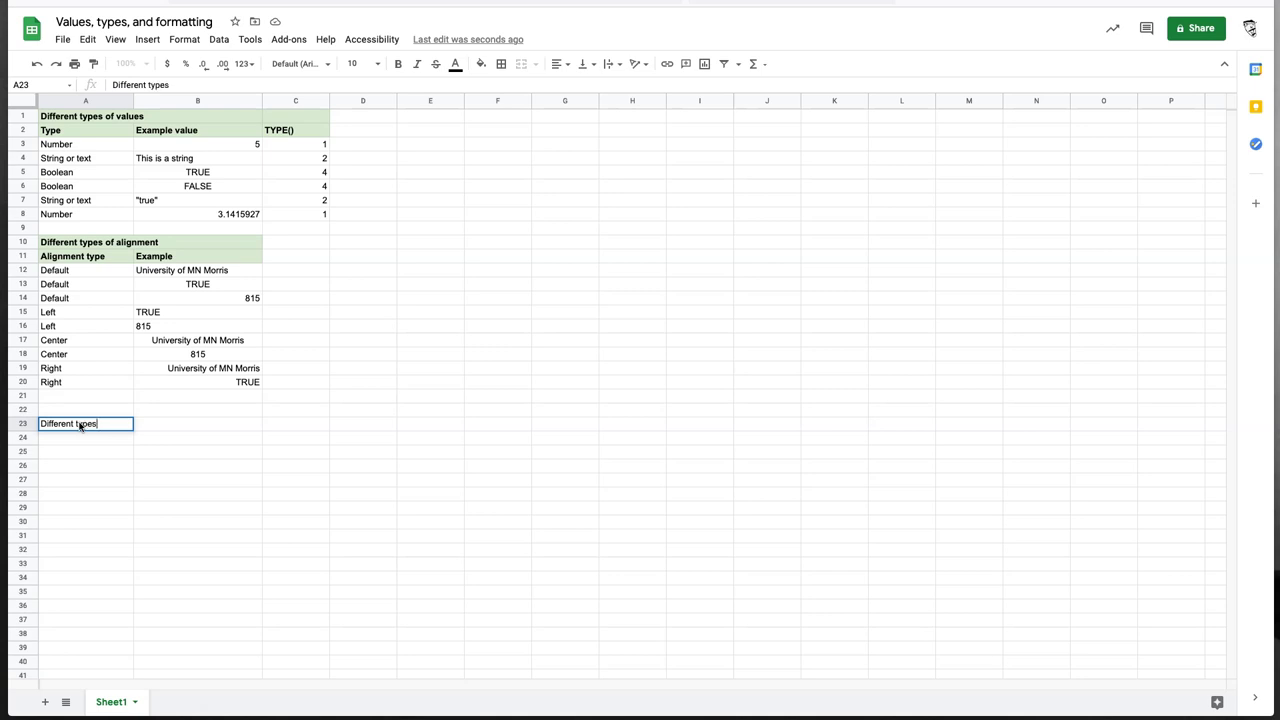
{"action": "type", "text": " of numeric formatting"}
{"action": "key", "text": "Return"}
{"action": "type", "text": "Format"}
{"action": "key", "text": "Tab"}
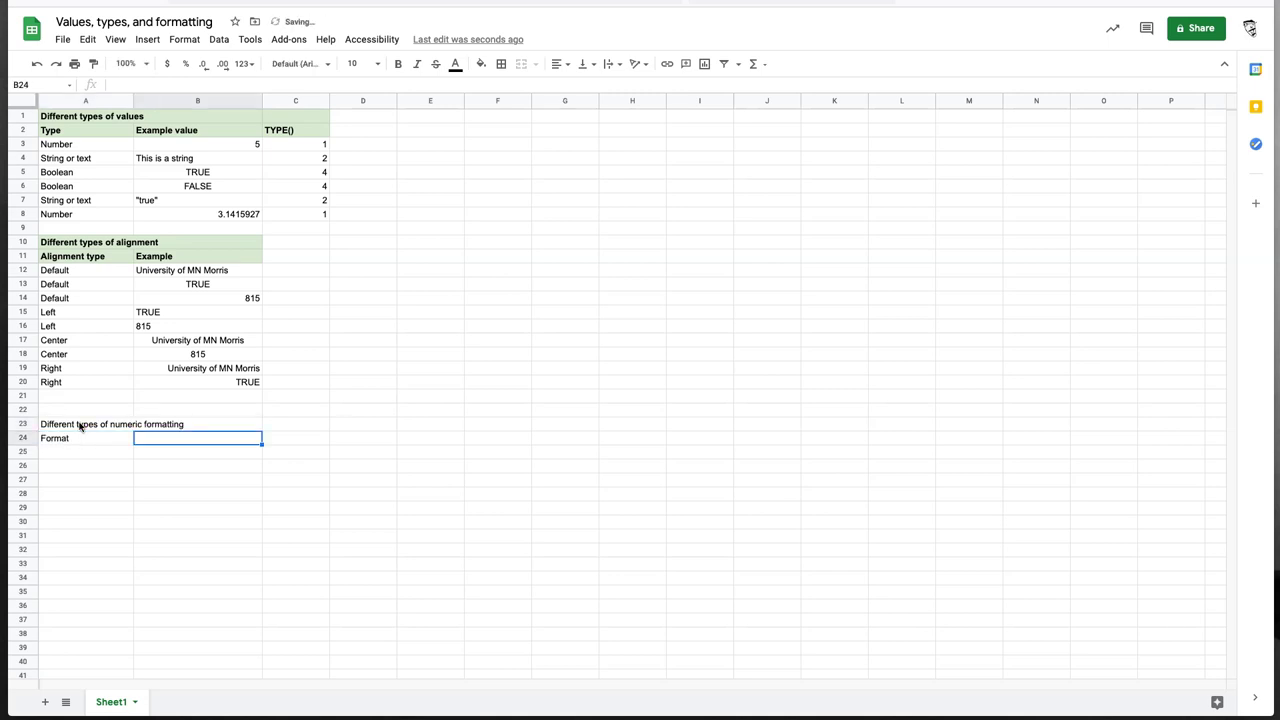
{"action": "type", "text": "Example display"}
{"action": "key", "text": "Return"}
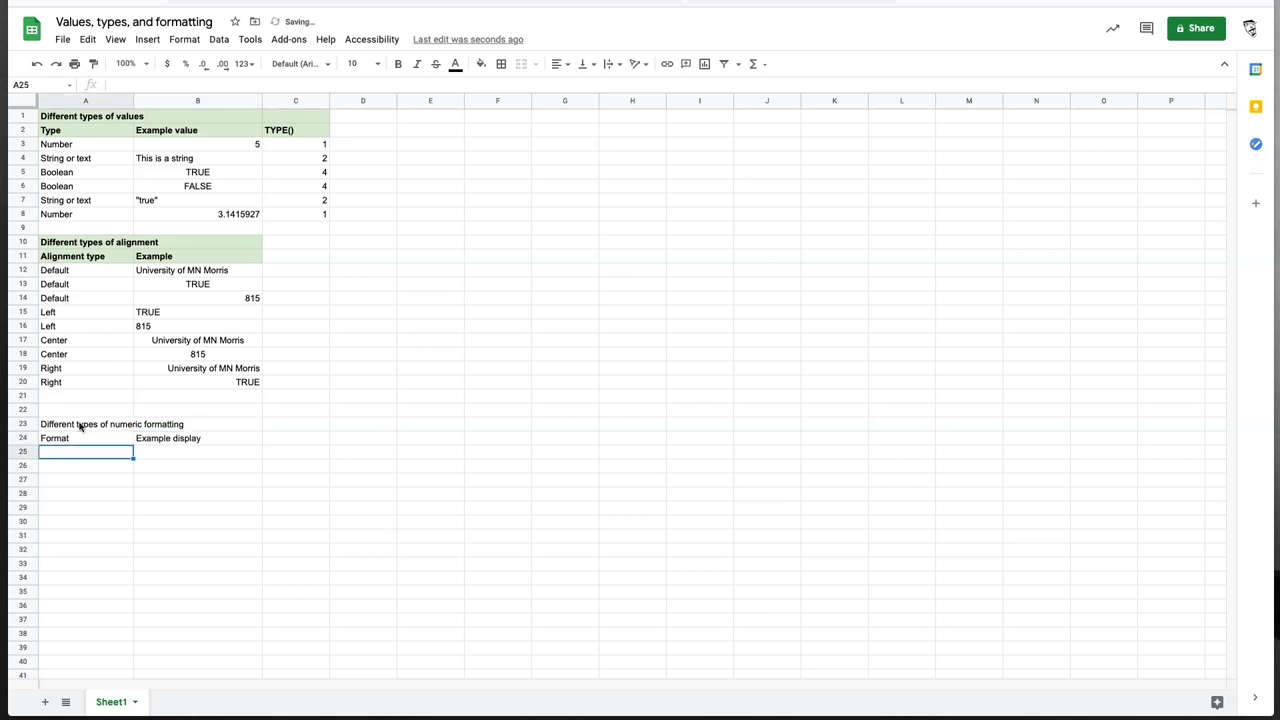
Give the title and header cells A23 to B24 a light green fill and bold text
{"action": "left_click_drag", "start_coordinate": [71, 426], "coordinate": [163, 437]}
{"action": "left_click", "coordinate": [481, 66]}
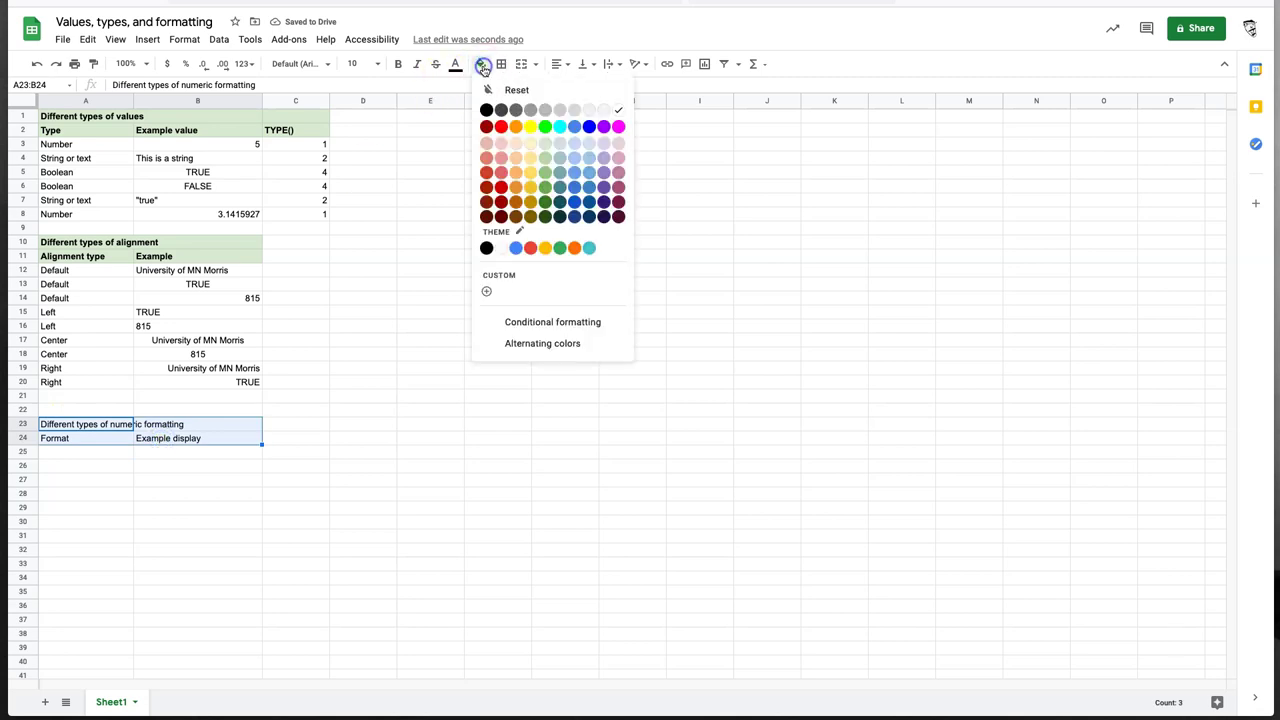
{"action": "left_click", "coordinate": [543, 141]}
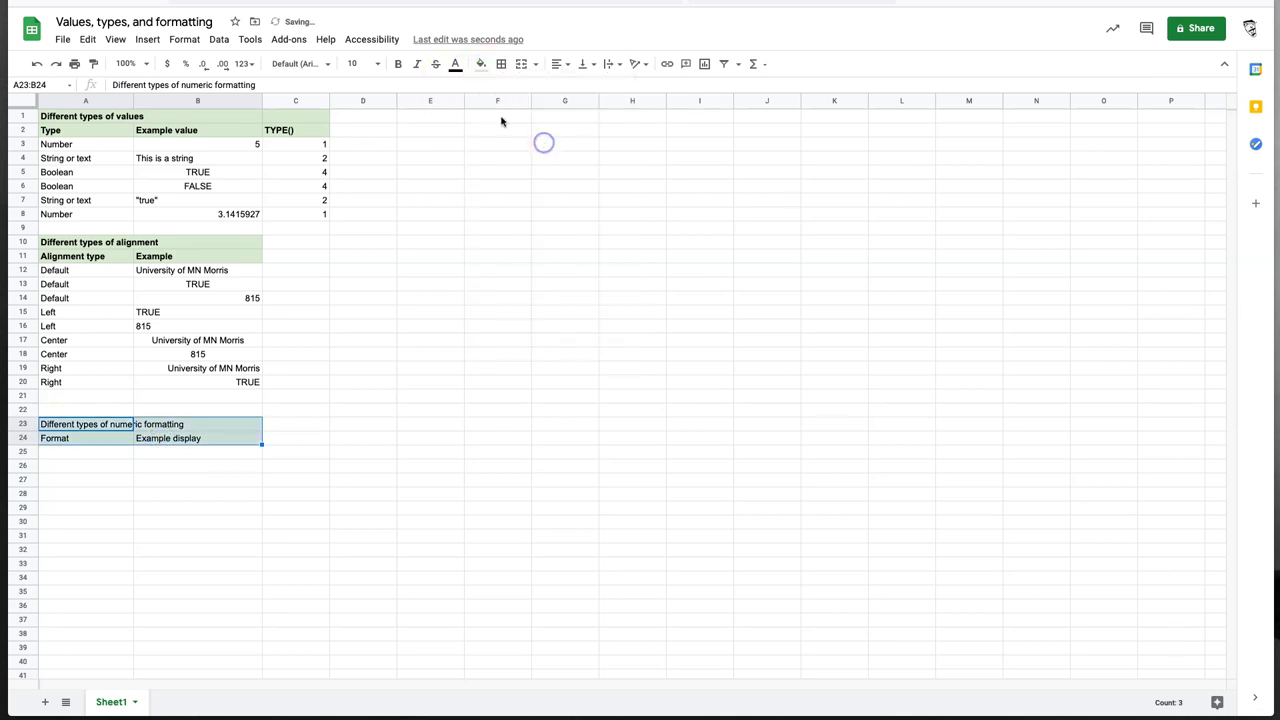
{"action": "left_click", "coordinate": [398, 63]}
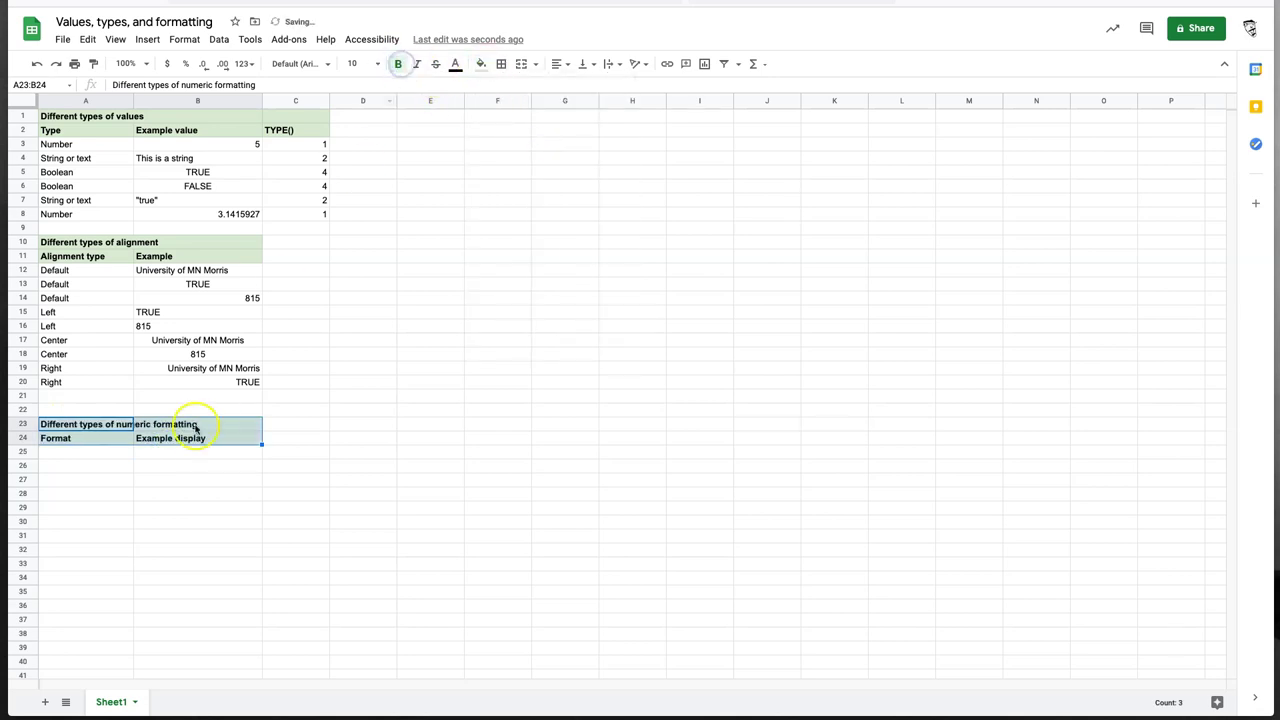
Enter Automatic as the format in A25 and 44426.71875 as its example in B25
{"action": "left_click", "coordinate": [86, 452]}
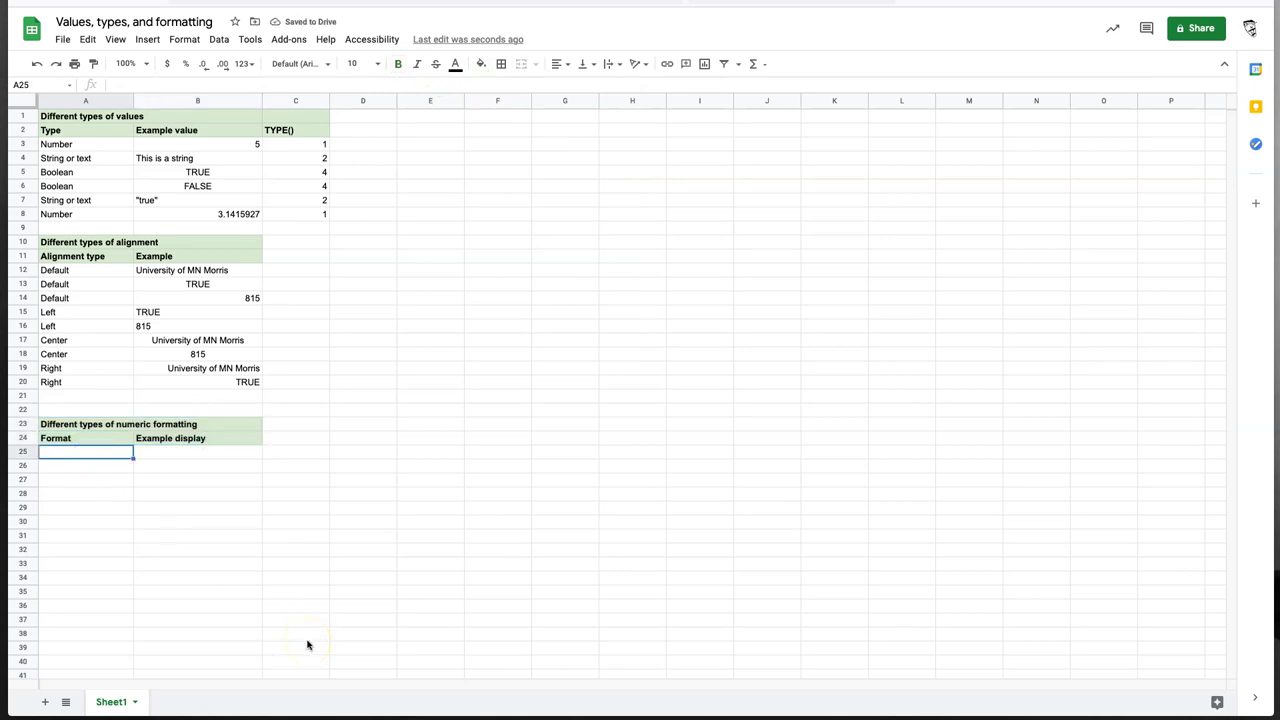
{"action": "type", "text": "Automatic"}
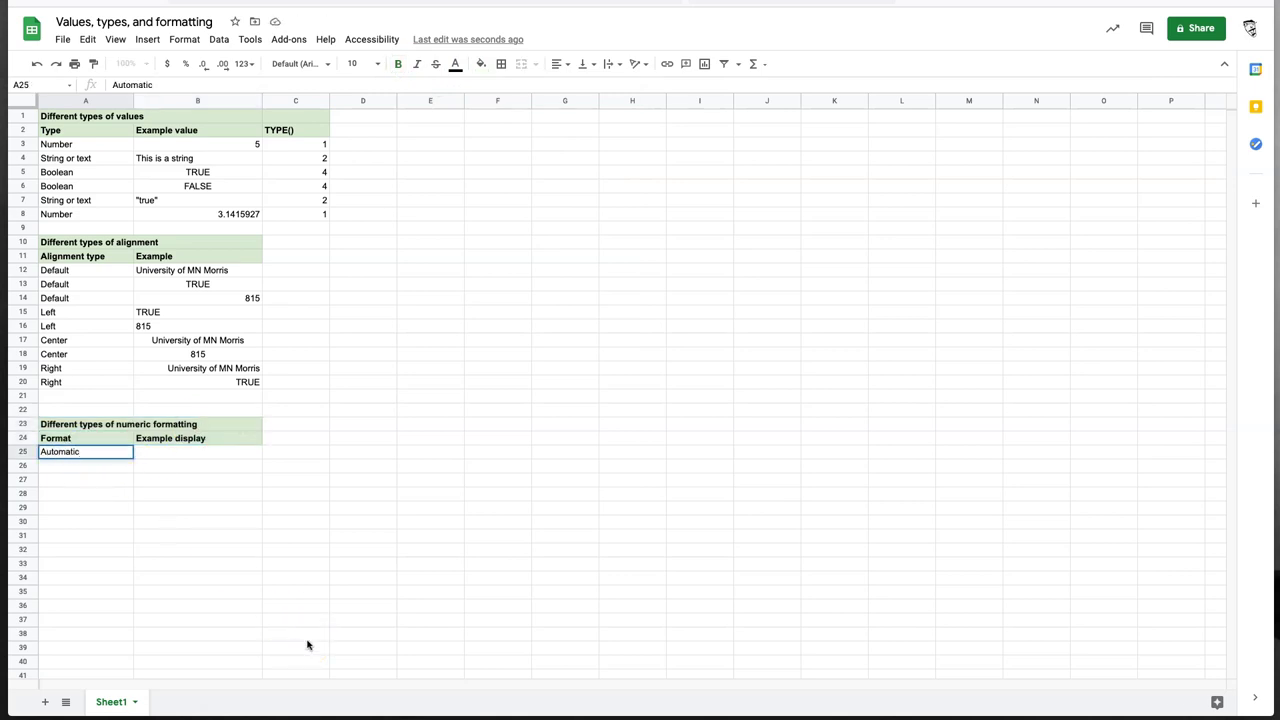
{"action": "key", "text": "Tab"}
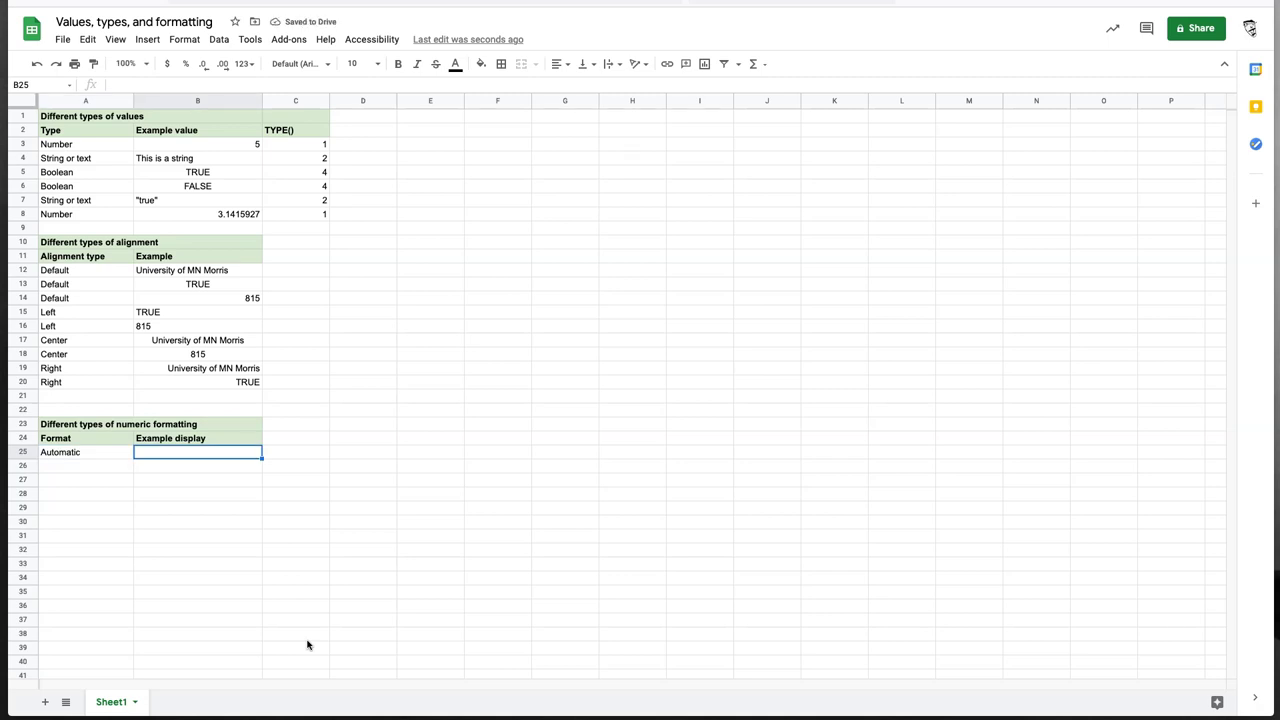
{"action": "type", "text": "44426.71875"}
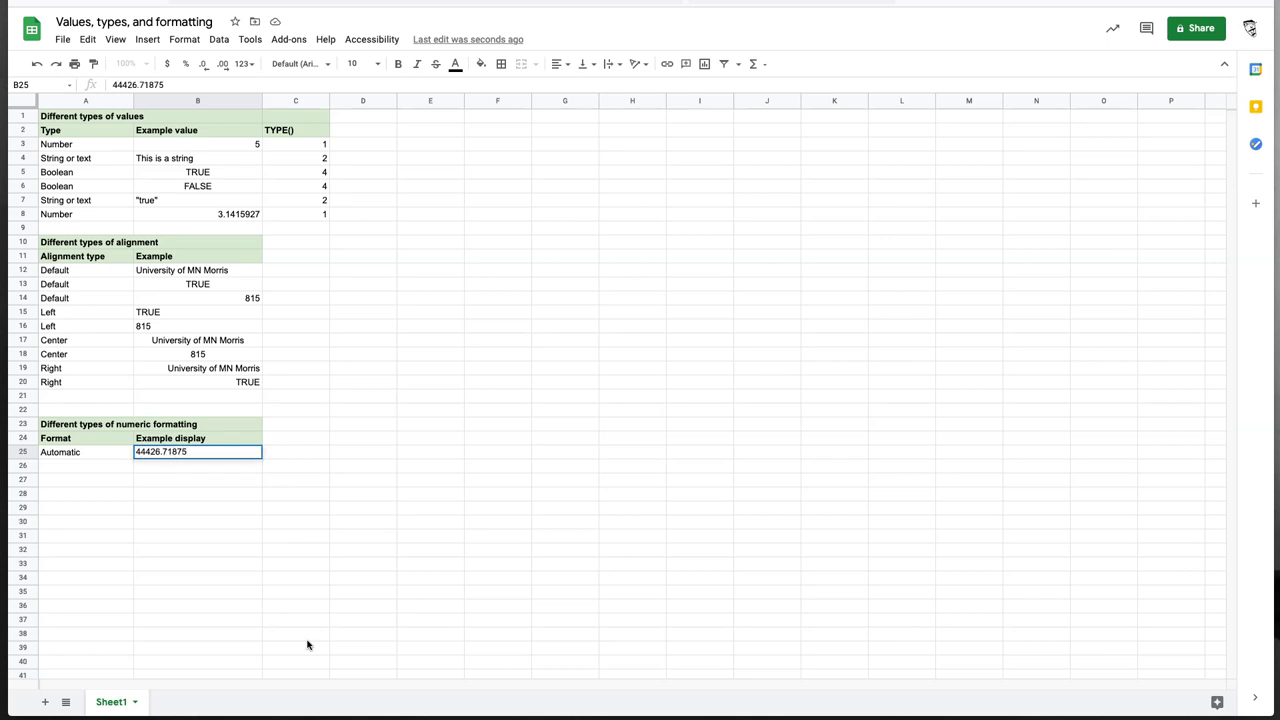
{"action": "key", "text": "Return"}
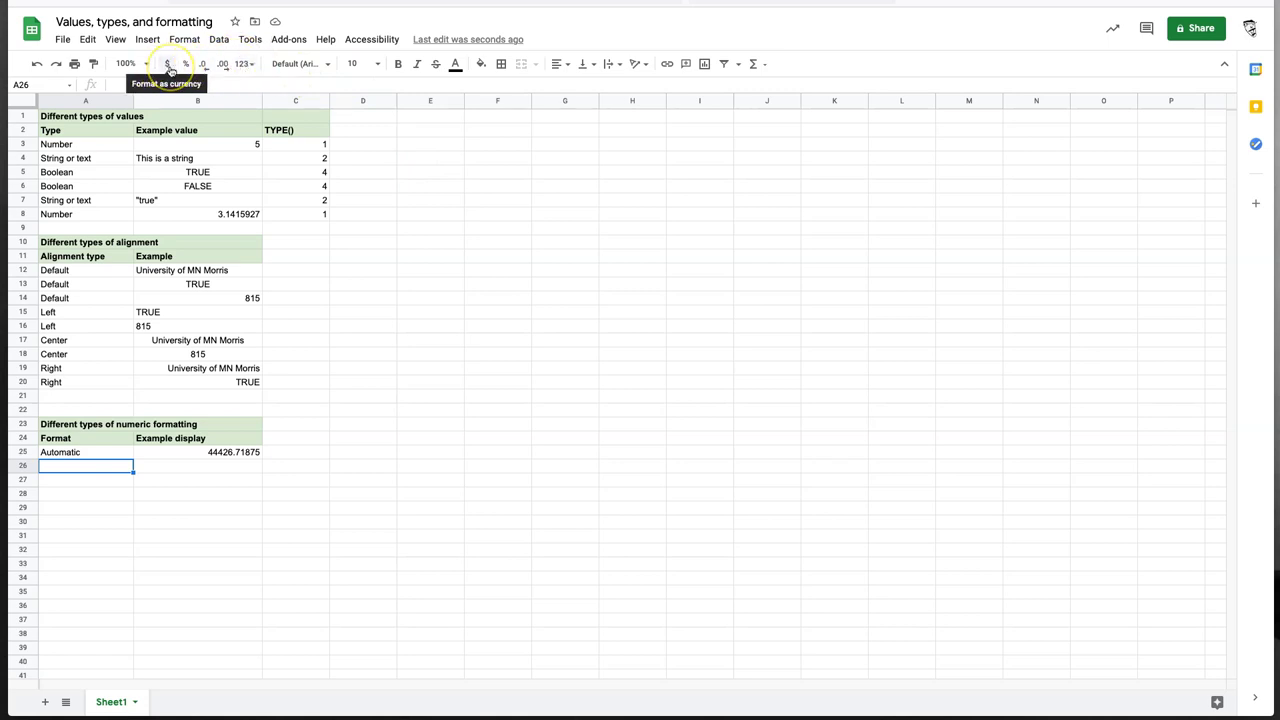
Examine the quick number formatting options and the full list of available number formats
{"action": "left_click", "coordinate": [168, 68]}
{"action": "left_click", "coordinate": [168, 70]}
{"action": "left_click", "coordinate": [168, 72]}
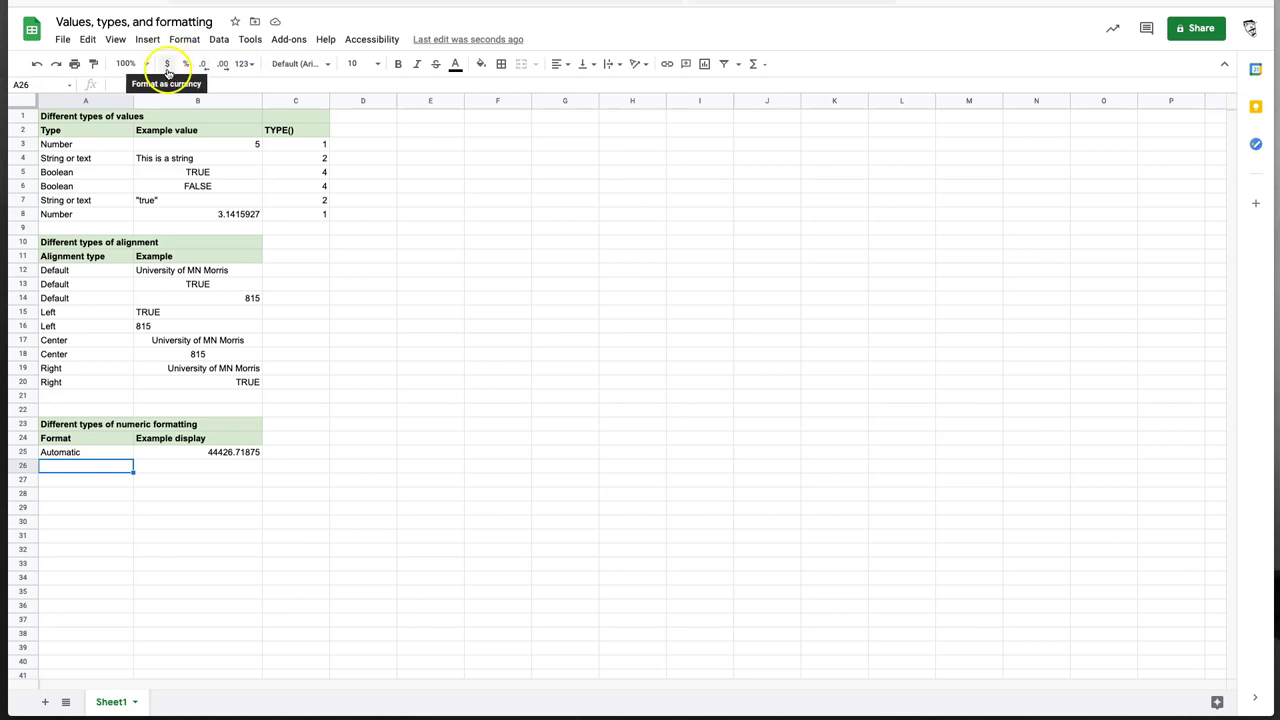
{"action": "left_click", "coordinate": [226, 68]}
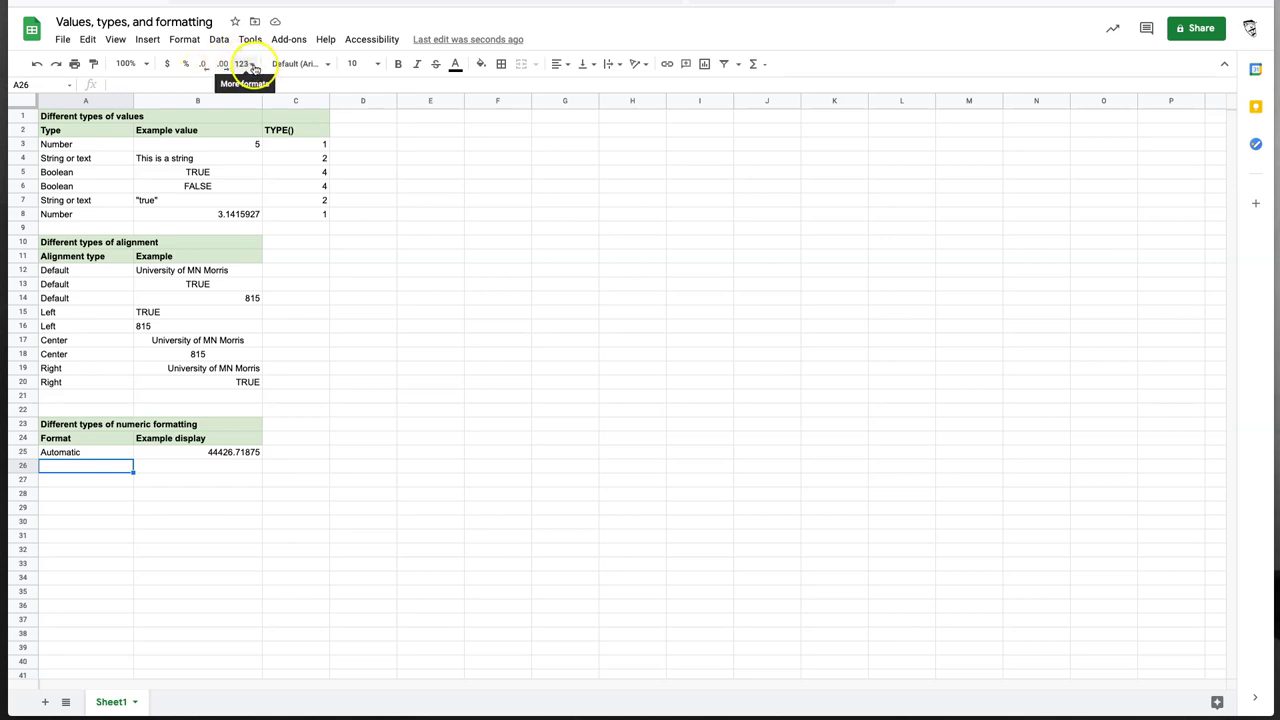
{"action": "left_click", "coordinate": [253, 67]}
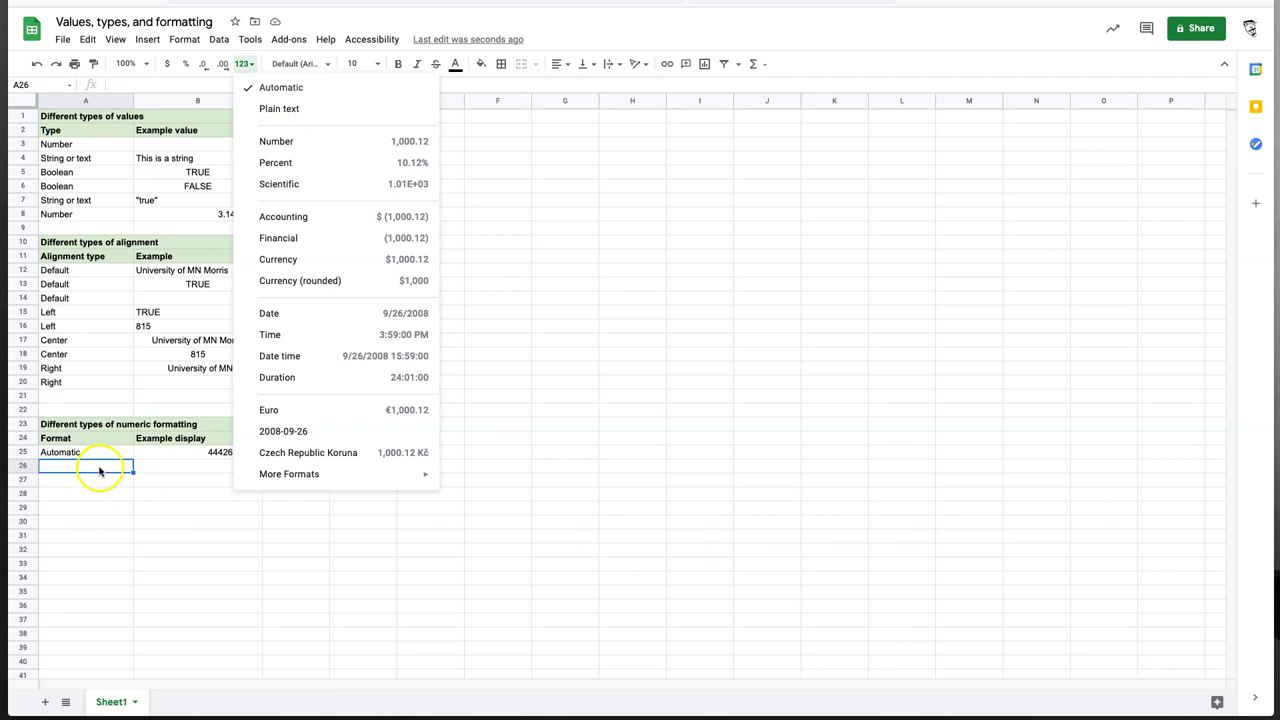
Enter the format labels Number, Percent and Scientific in cells A26 to A28
{"action": "left_click", "coordinate": [99, 470]}
{"action": "type", "text": "Number"}
{"action": "key", "text": "Return"}
{"action": "type", "text": "Percen"}
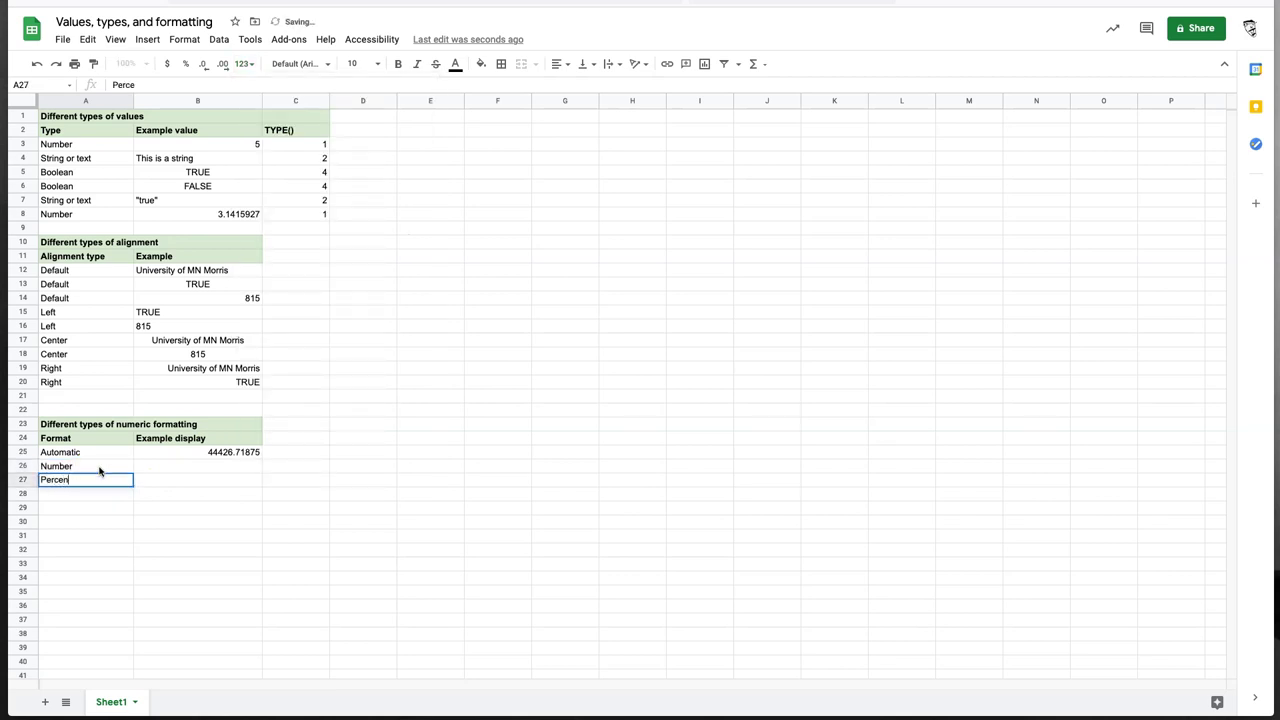
{"action": "type", "text": "t"}
{"action": "key", "text": "Return"}
{"action": "type", "text": "Scien"}
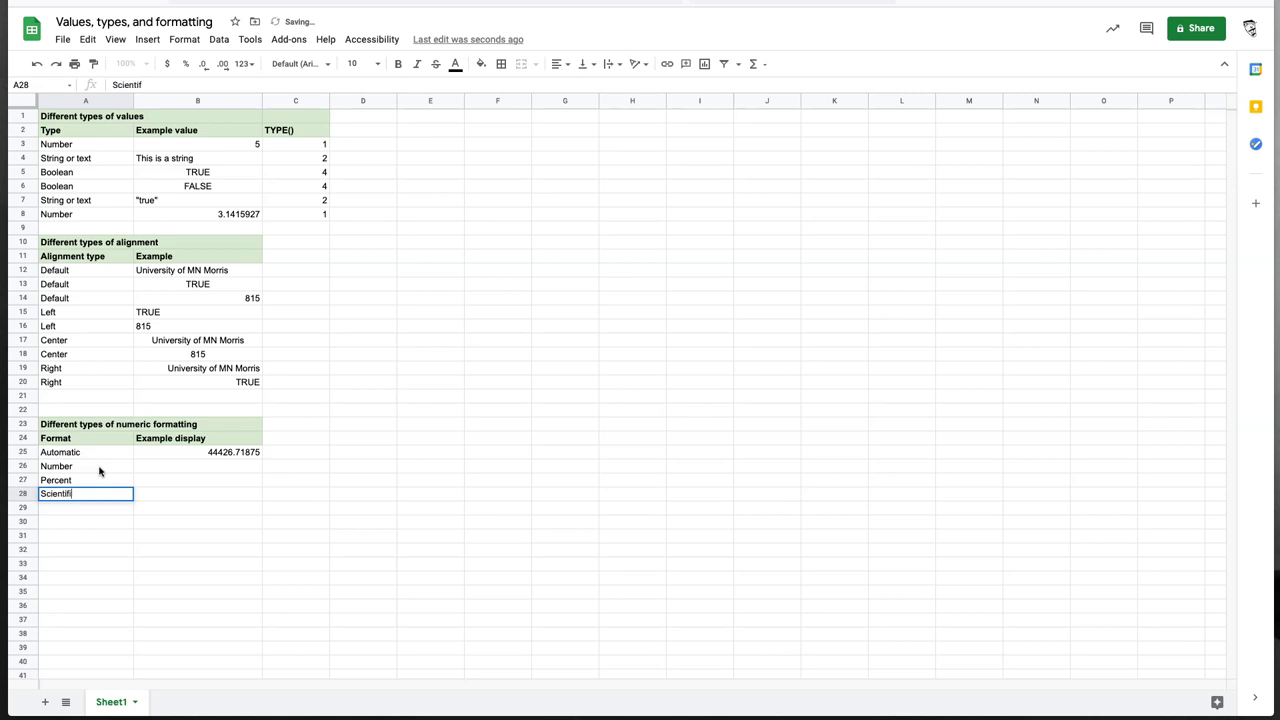
{"action": "type", "text": "tific"}
{"action": "key", "text": "Return"}
Fill the number in B25 down through B28 and apply the Number format to B26
{"action": "left_click", "coordinate": [231, 452]}
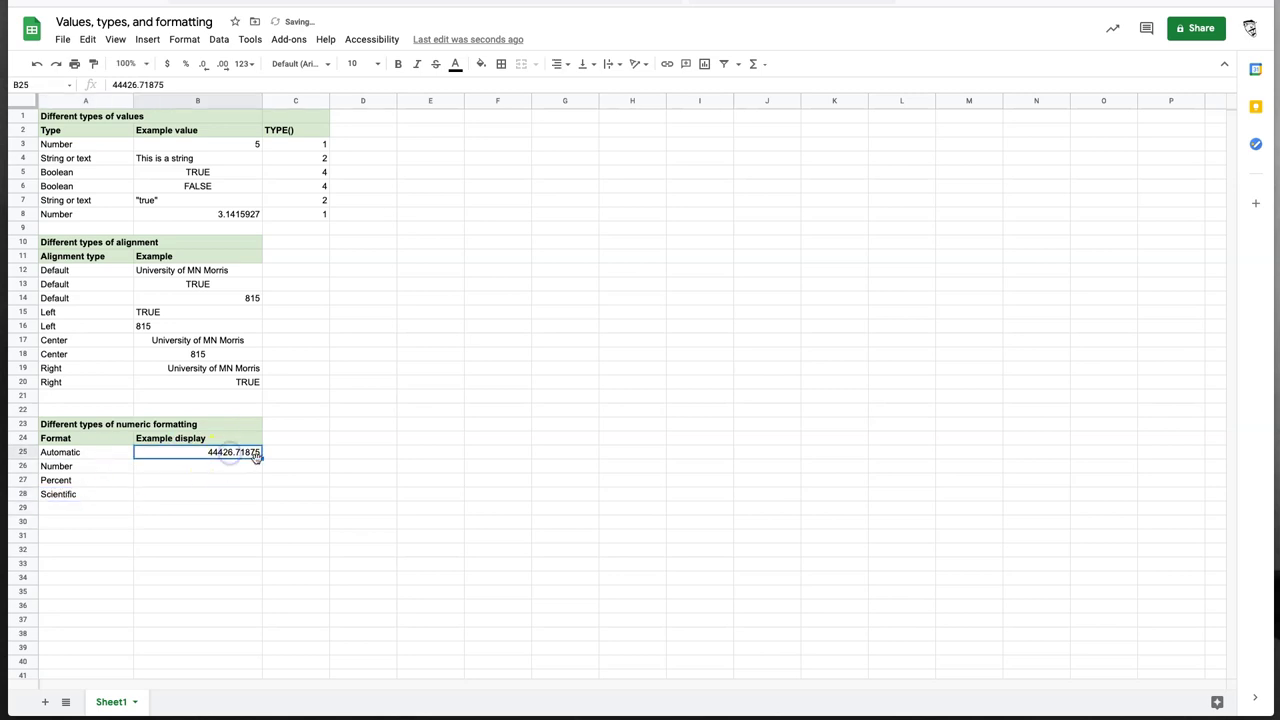
{"action": "left_click_drag", "start_coordinate": [258, 456], "coordinate": [260, 495]}
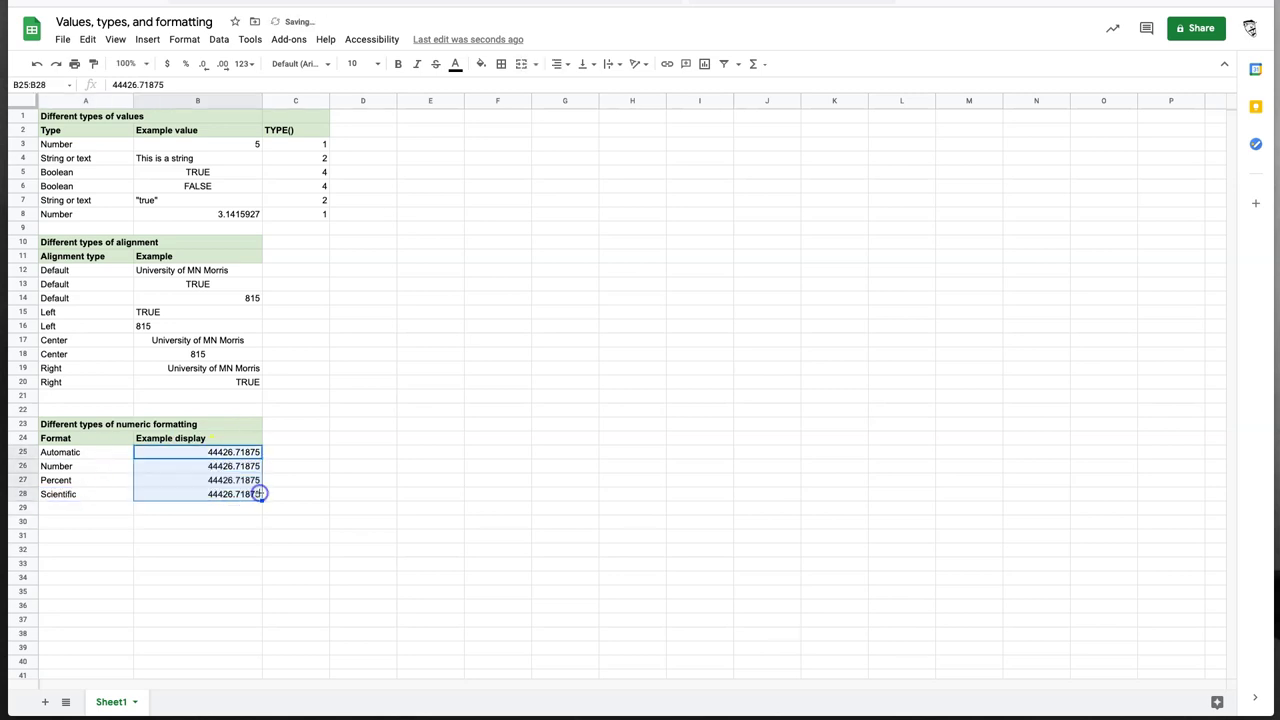
{"action": "left_click", "coordinate": [246, 468]}
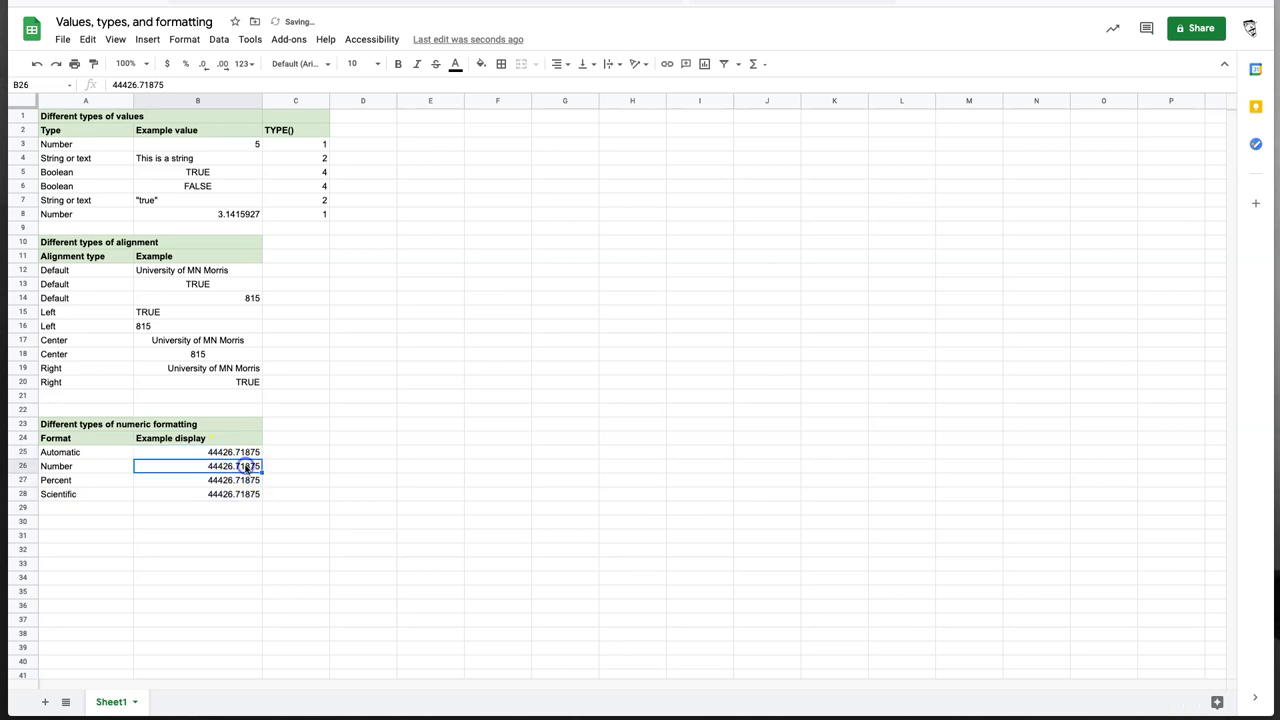
{"action": "left_click", "coordinate": [252, 64]}
{"action": "left_click", "coordinate": [245, 64]}
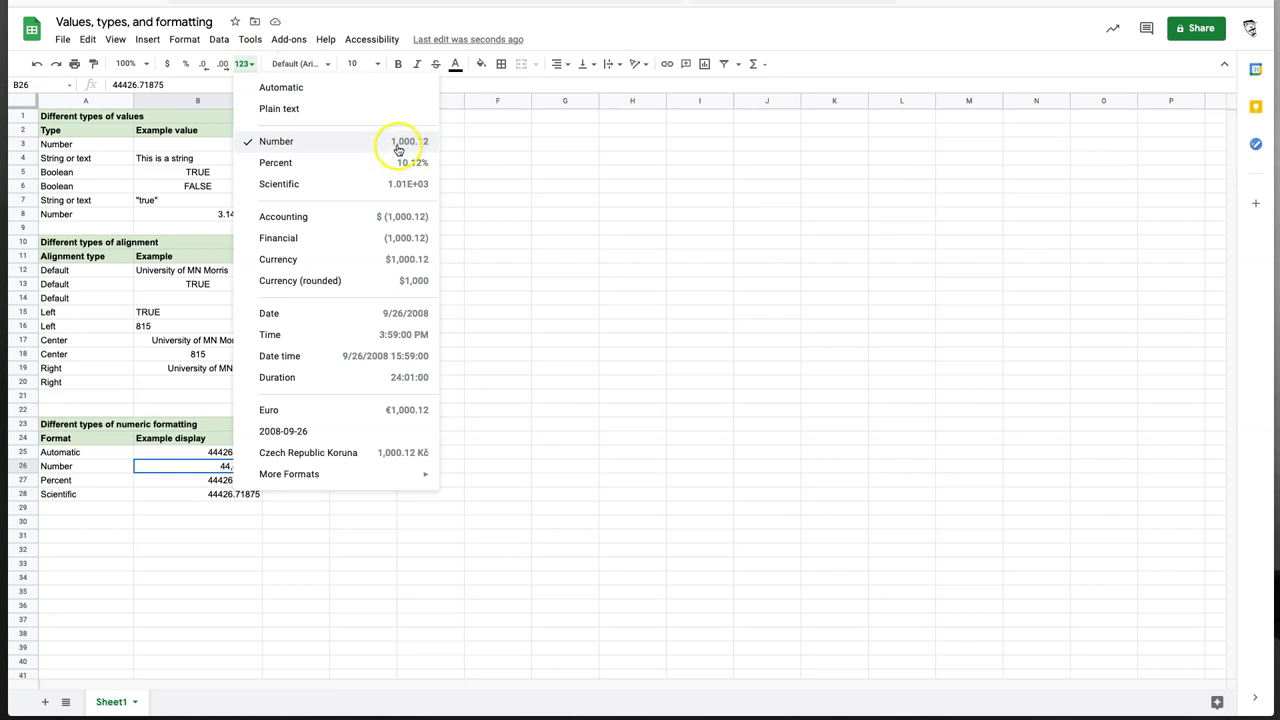
{"action": "left_click", "coordinate": [245, 64]}
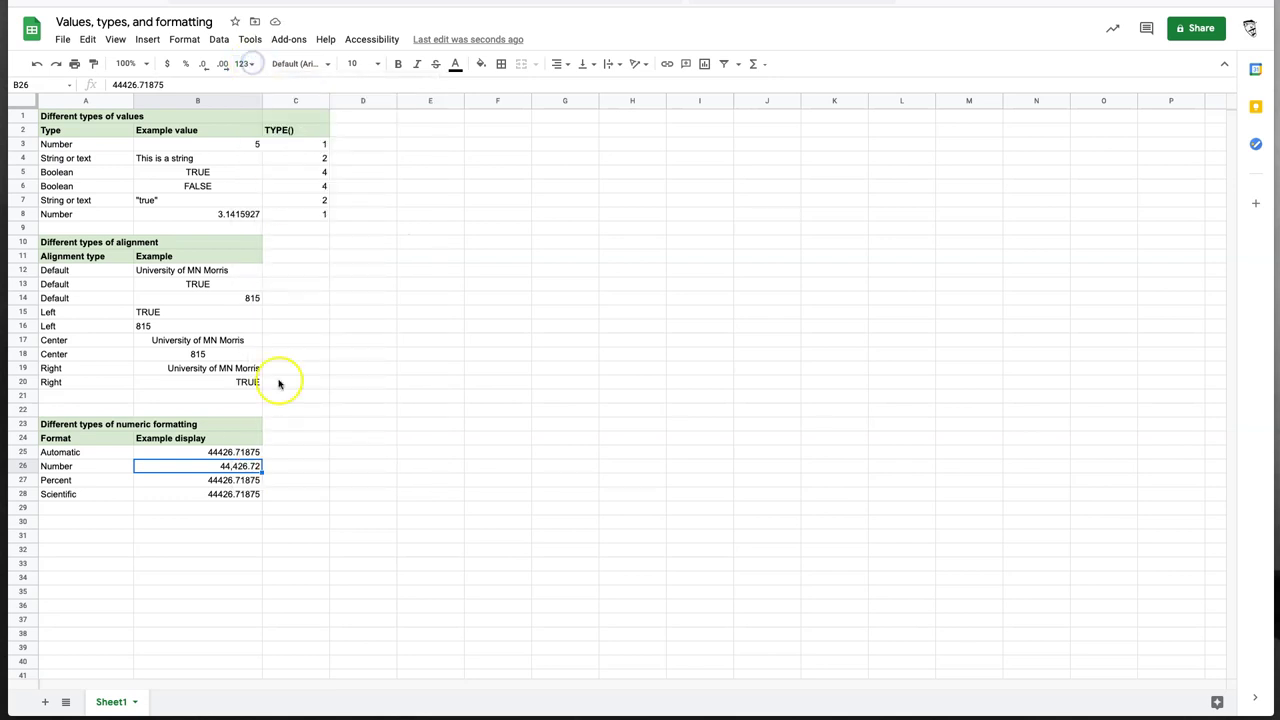
Format the example in B27 as Percent and compare it with the sample in the format list
{"action": "left_click", "coordinate": [230, 480]}
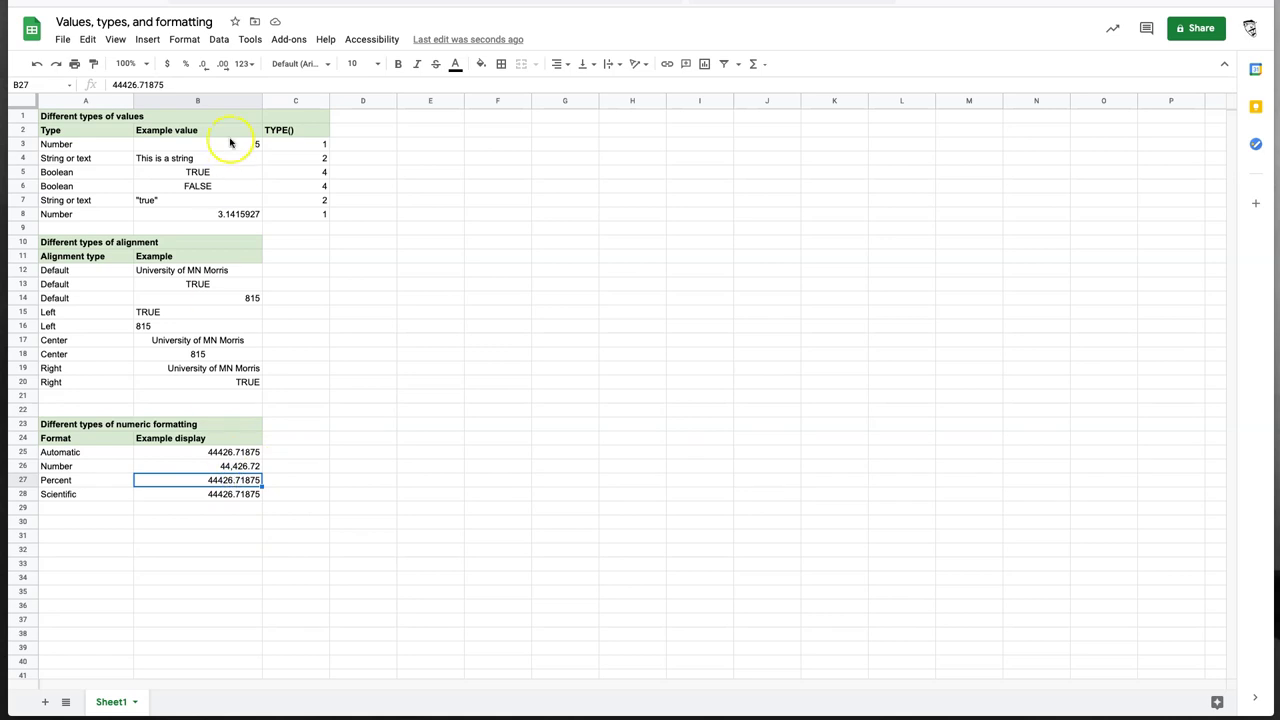
{"action": "left_click", "coordinate": [244, 63]}
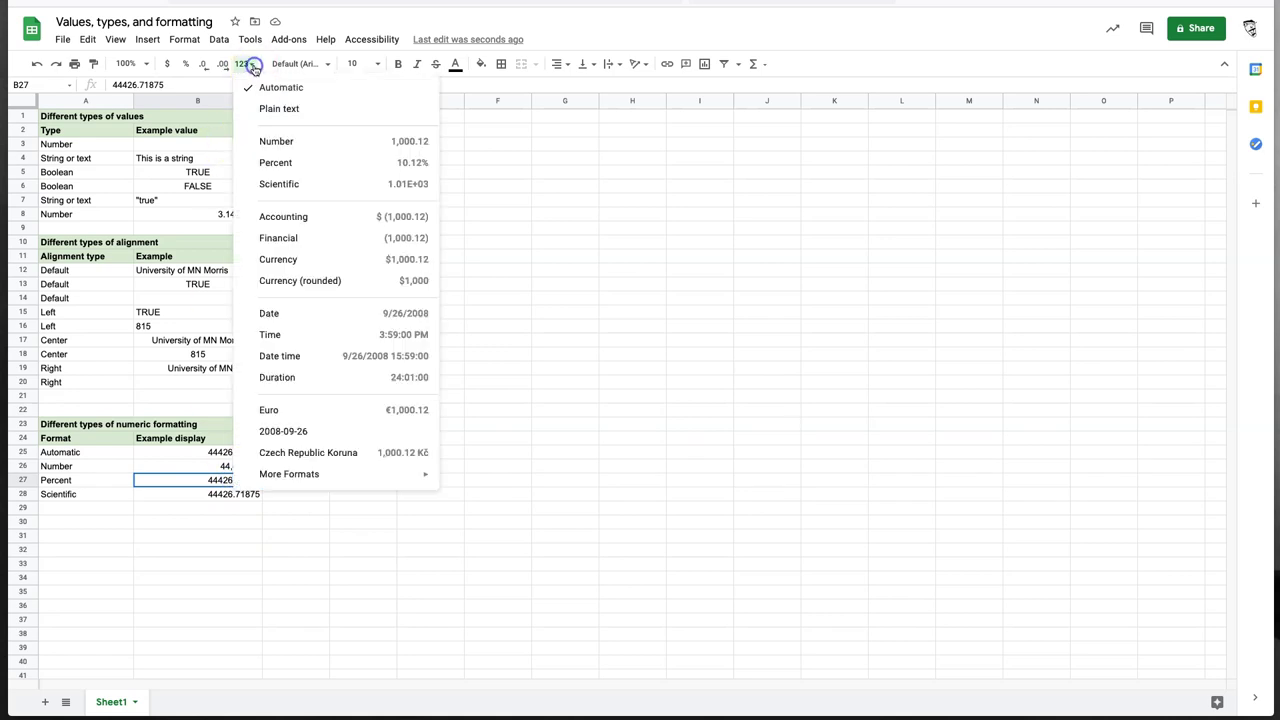
{"action": "left_click", "coordinate": [276, 163]}
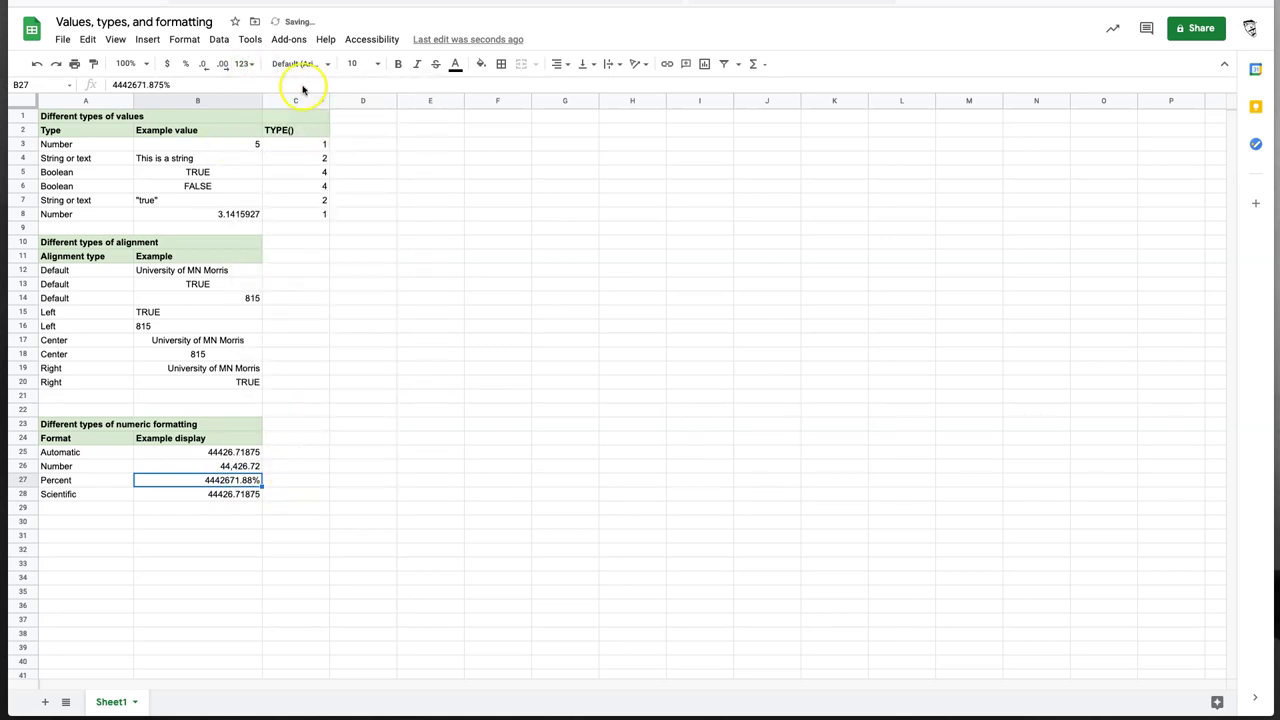
{"action": "left_click", "coordinate": [244, 63]}
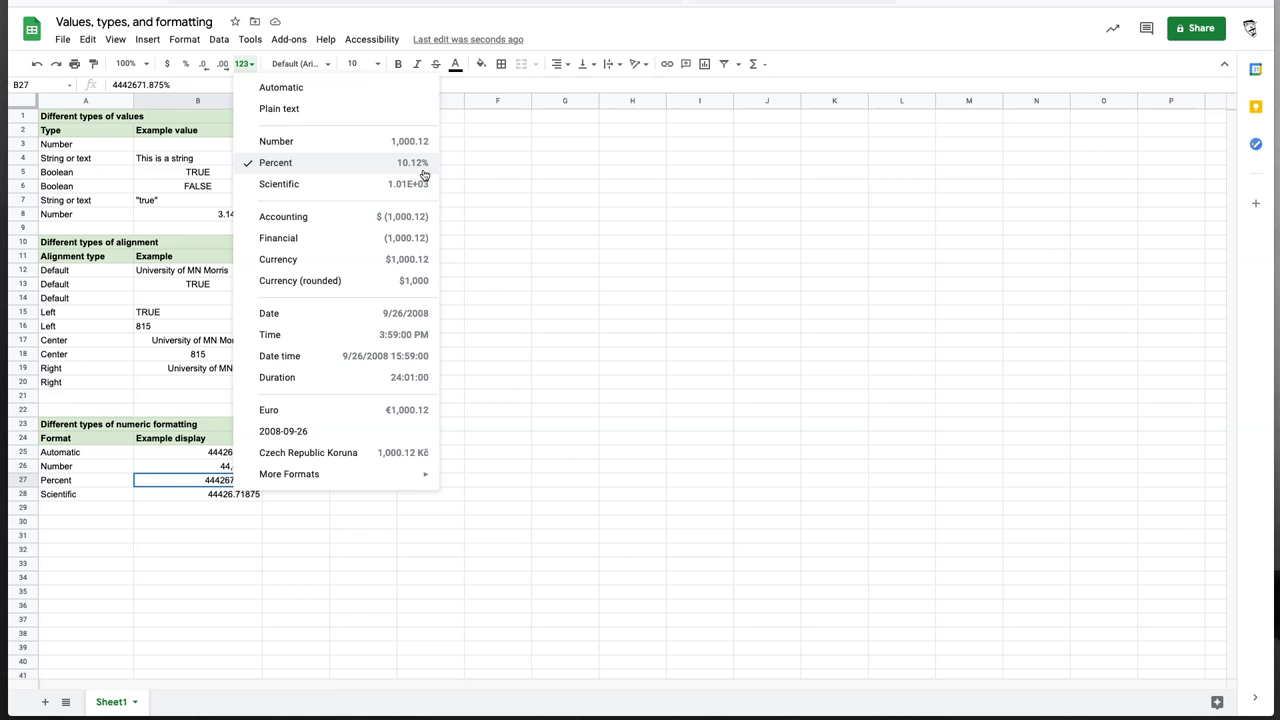
{"action": "left_click", "coordinate": [246, 63]}
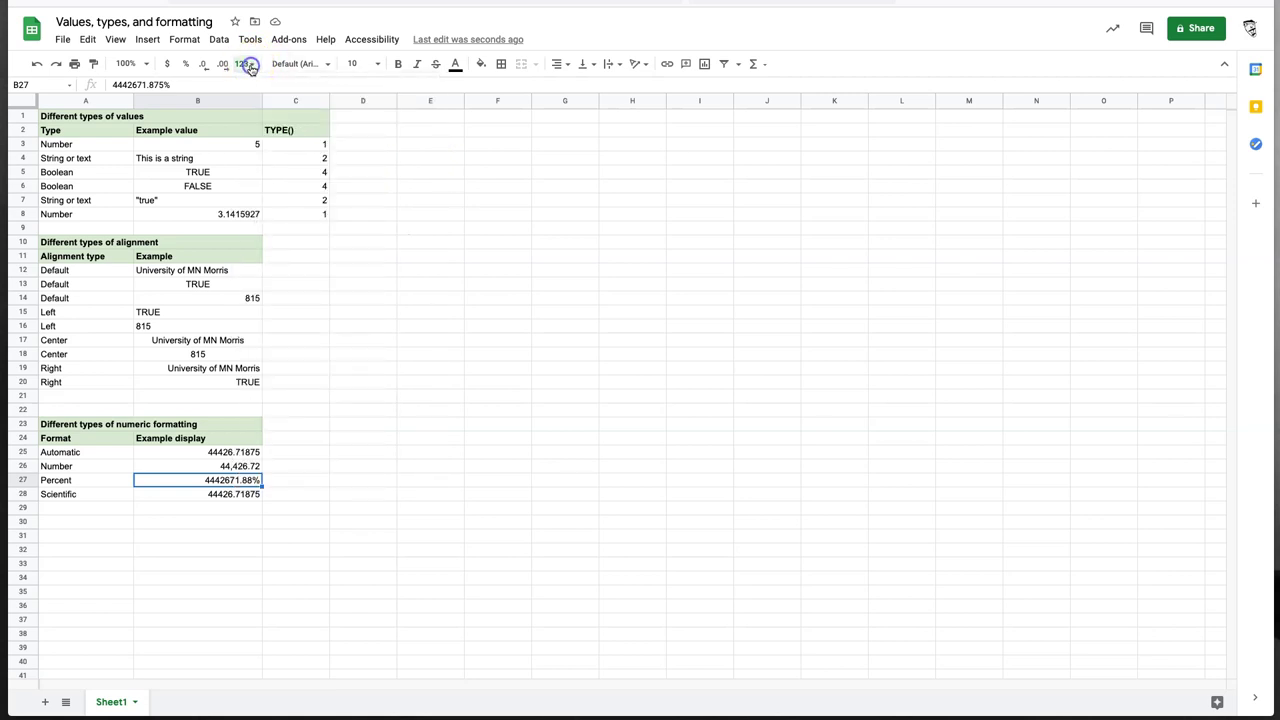
Format the example in B28 as Scientific
{"action": "left_click", "coordinate": [237, 496]}
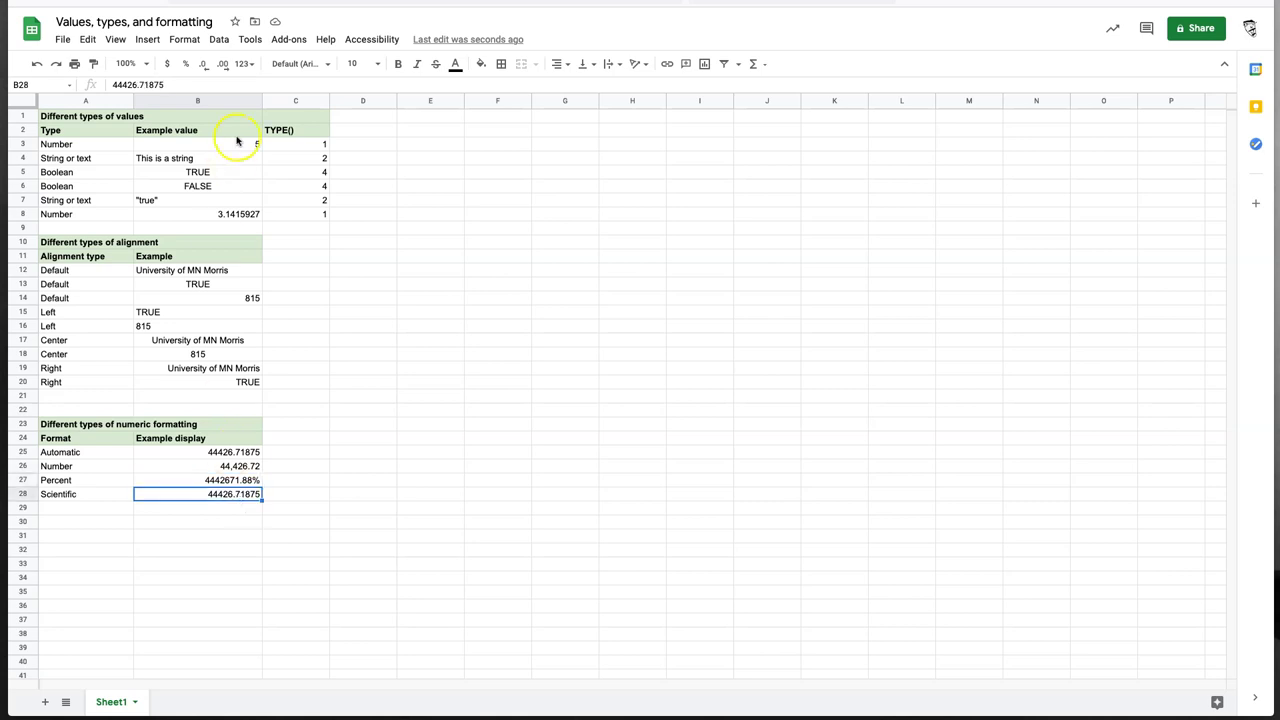
{"action": "left_click", "coordinate": [250, 66]}
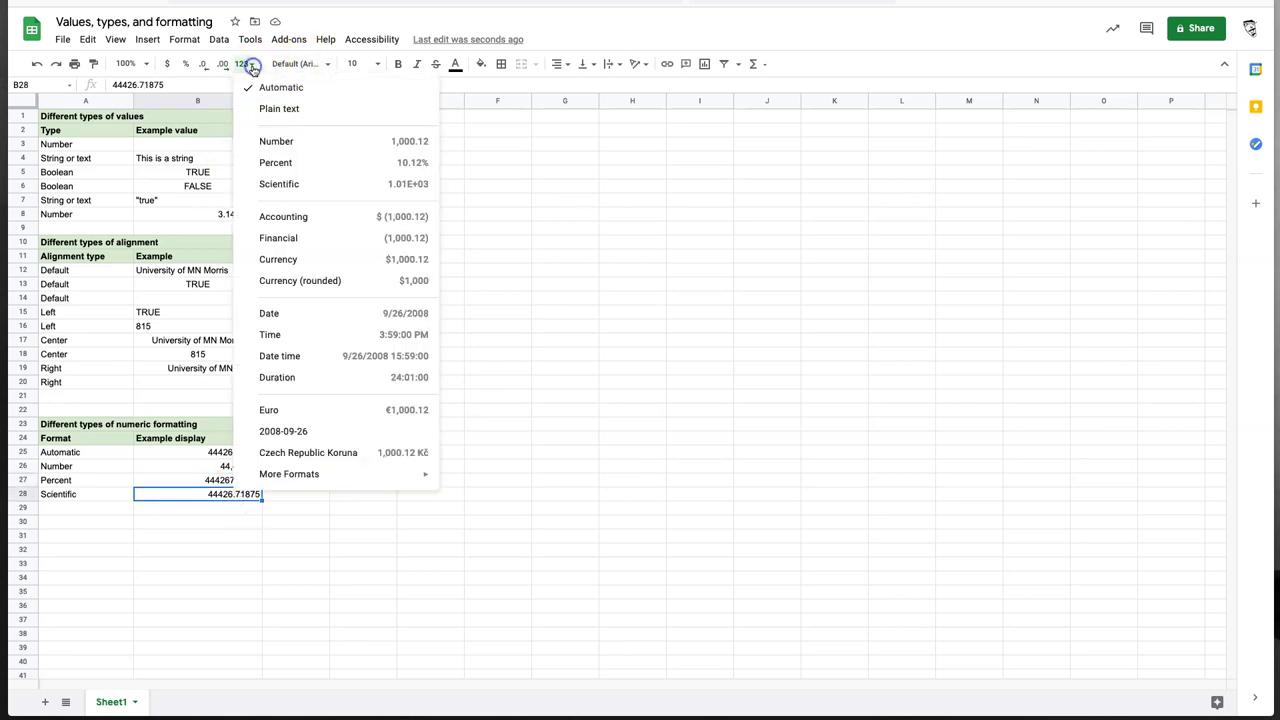
{"action": "left_click", "coordinate": [285, 190]}
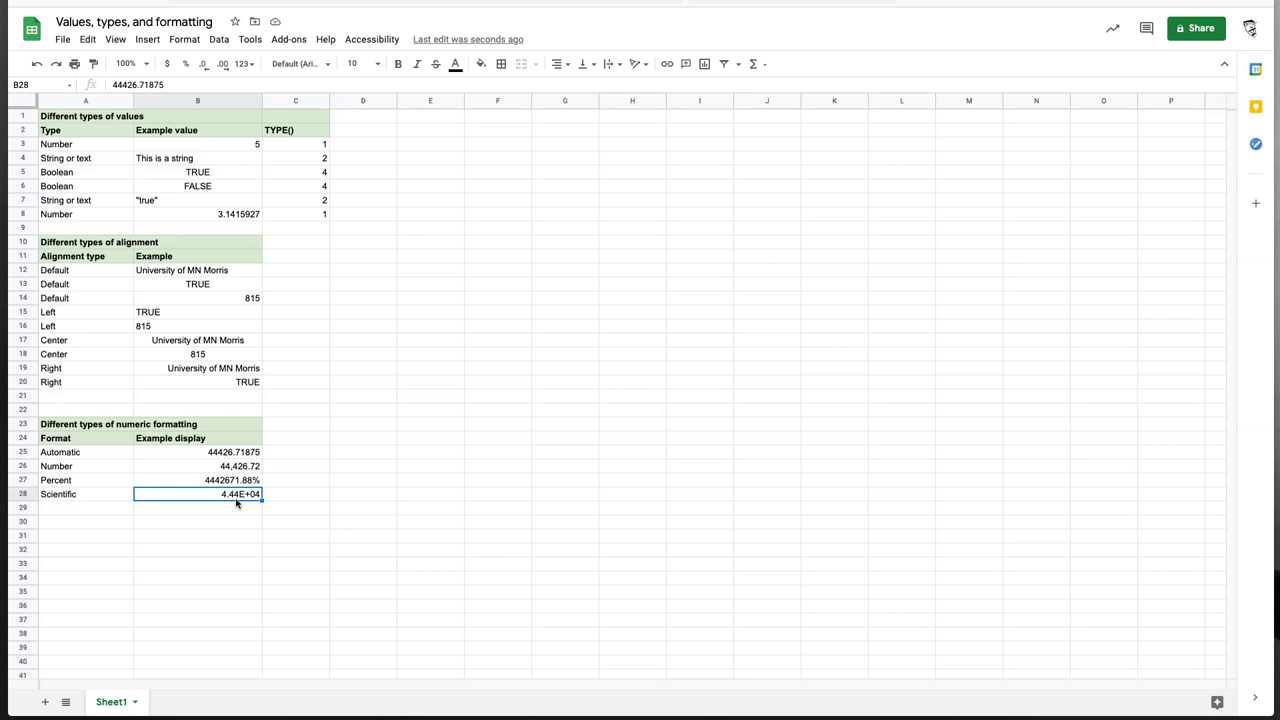
Enter the format labels Accounting, Financial, Currency and Currency (rounded) in cells A29 to A32
{"action": "left_click", "coordinate": [249, 64]}
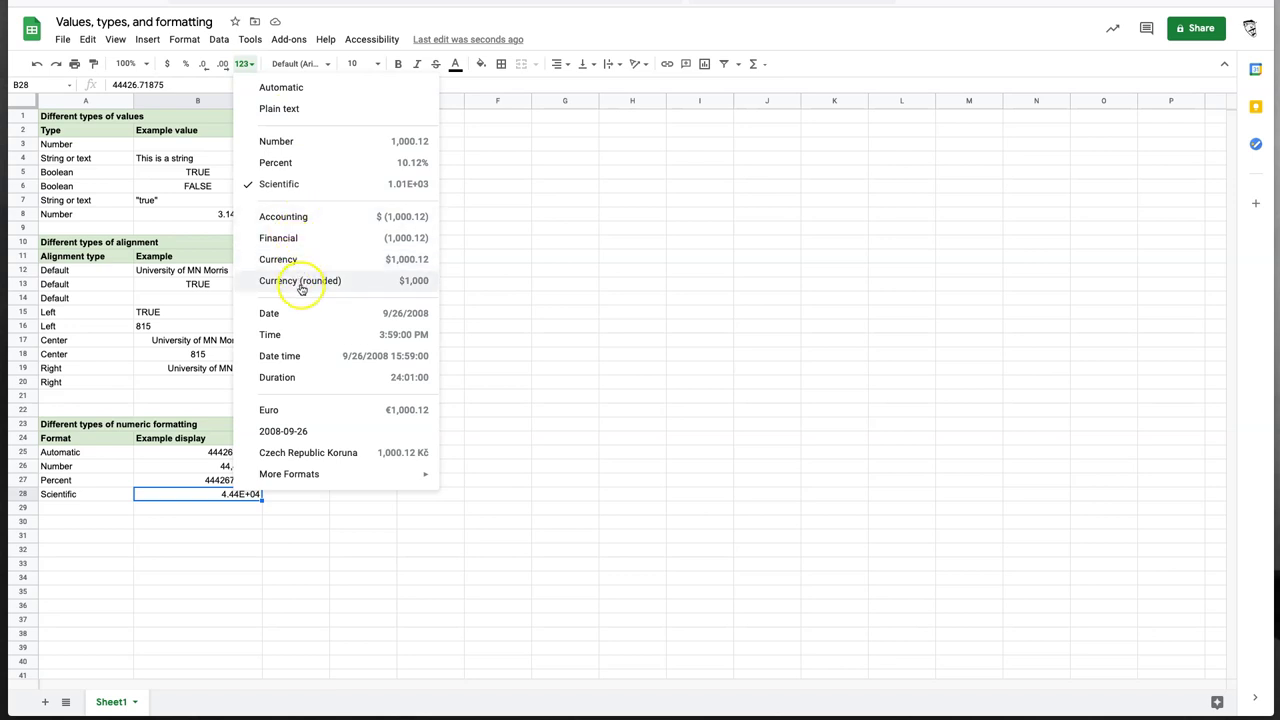
{"action": "left_click", "coordinate": [83, 510]}
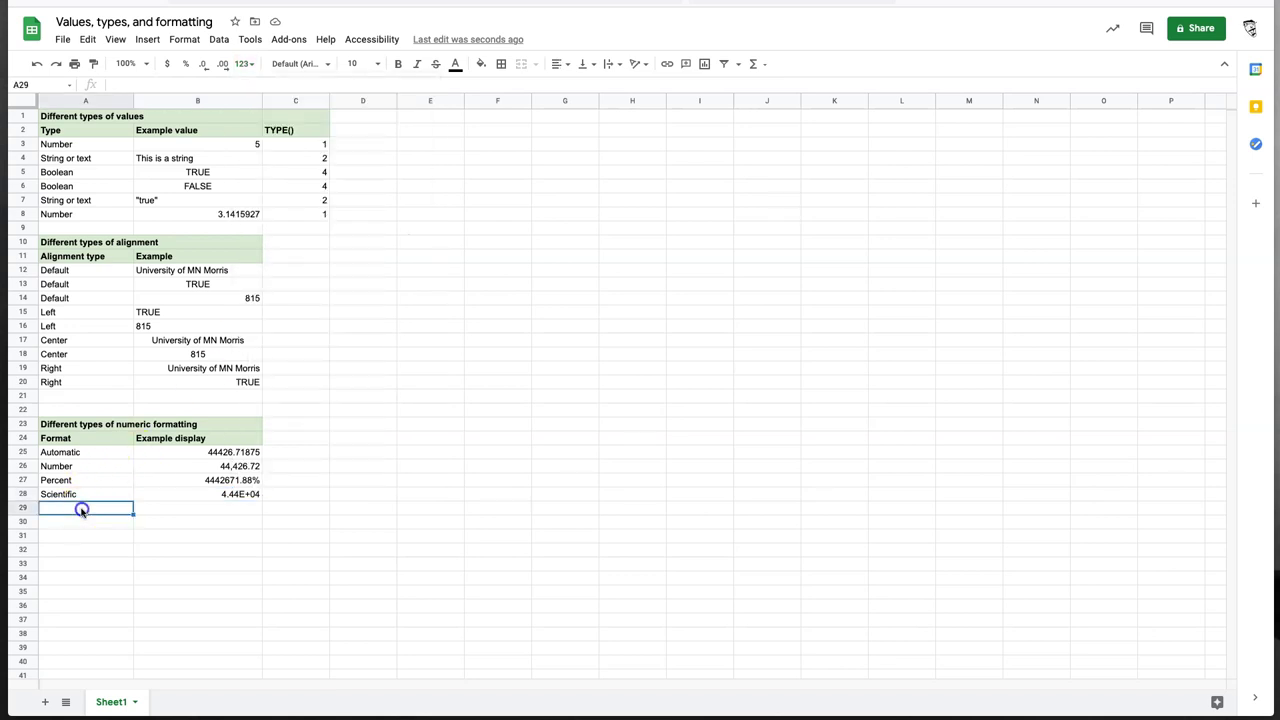
{"action": "type", "text": "Accounting"}
{"action": "key", "text": "Return"}
{"action": "type", "text": "Financial"}
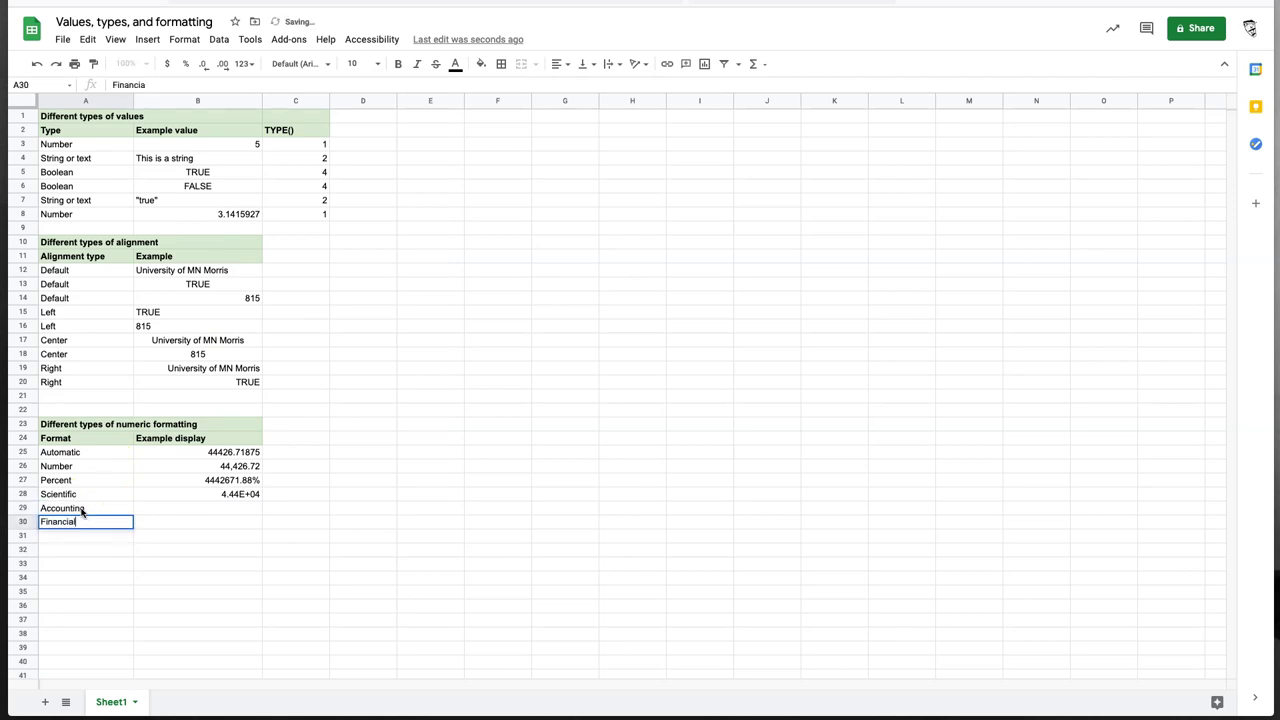
{"action": "key", "text": "Return"}
{"action": "type", "text": "Currency"}
{"action": "key", "text": "Return"}
{"action": "type", "text": "Currency (rounded"}
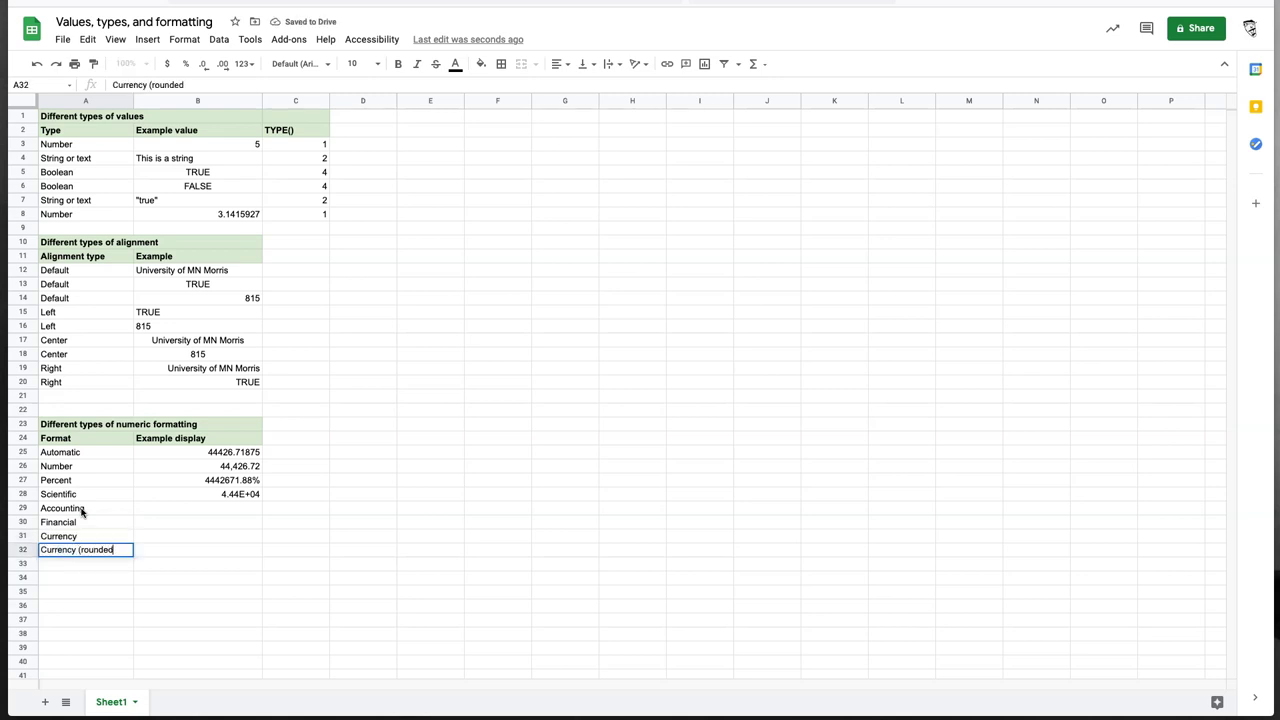
{"action": "type", "text": ")"}
{"action": "key", "text": "Tab"}
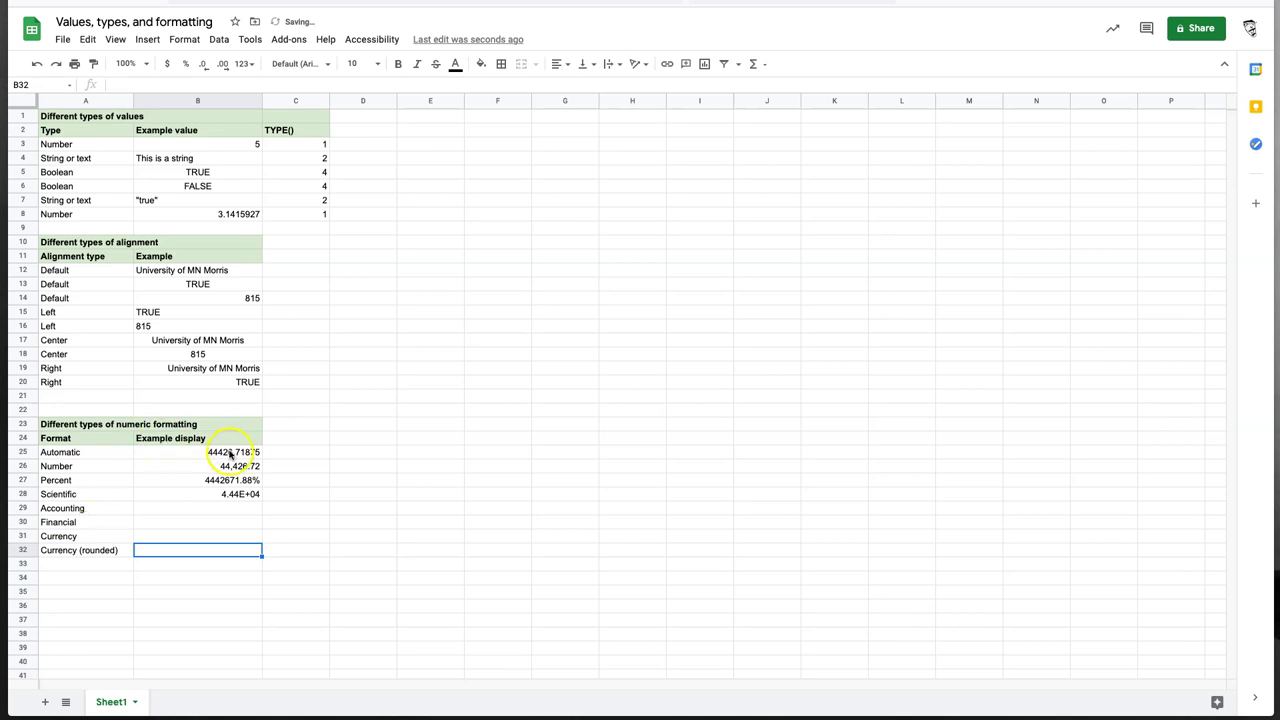
Copy the automatically formatted number in B25 into cells B29 to B32
{"action": "left_click", "coordinate": [230, 452]}
{"action": "key", "text": "ctrl+c"}
{"action": "left_click", "coordinate": [231, 510]}
{"action": "left_click", "coordinate": [223, 552], "text": "shift"}
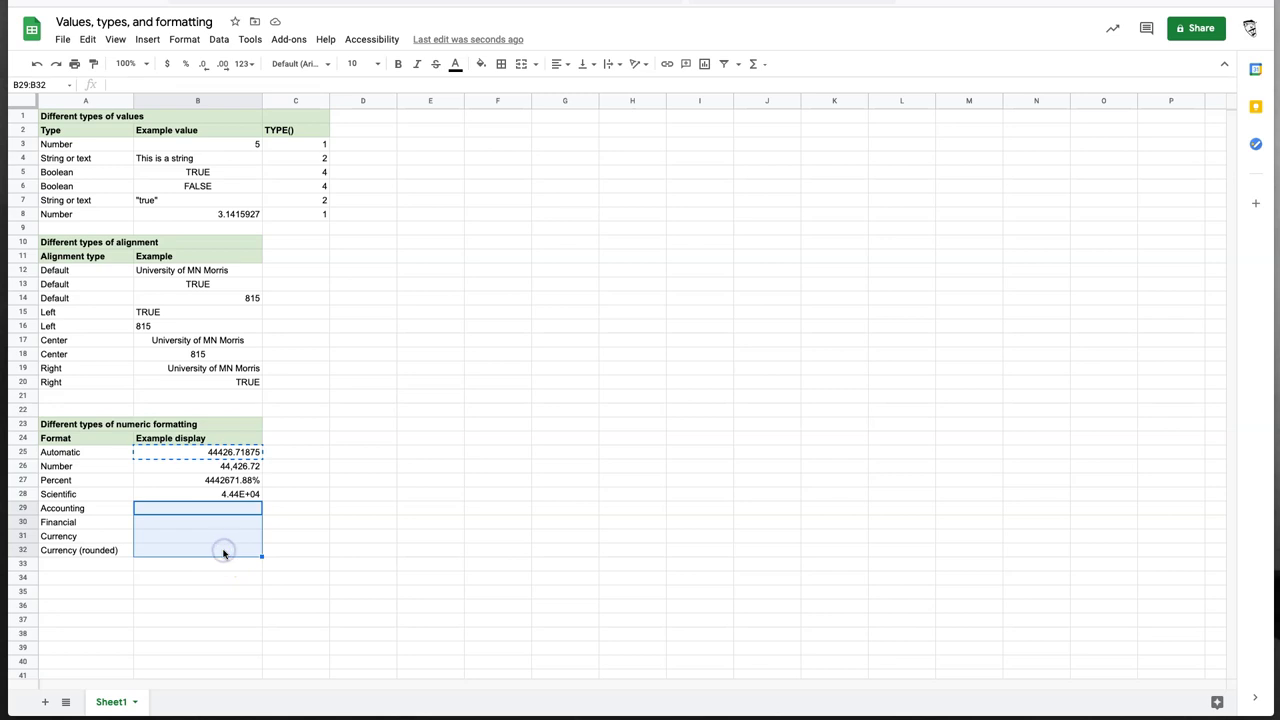
{"action": "key", "text": "ctrl+v"}
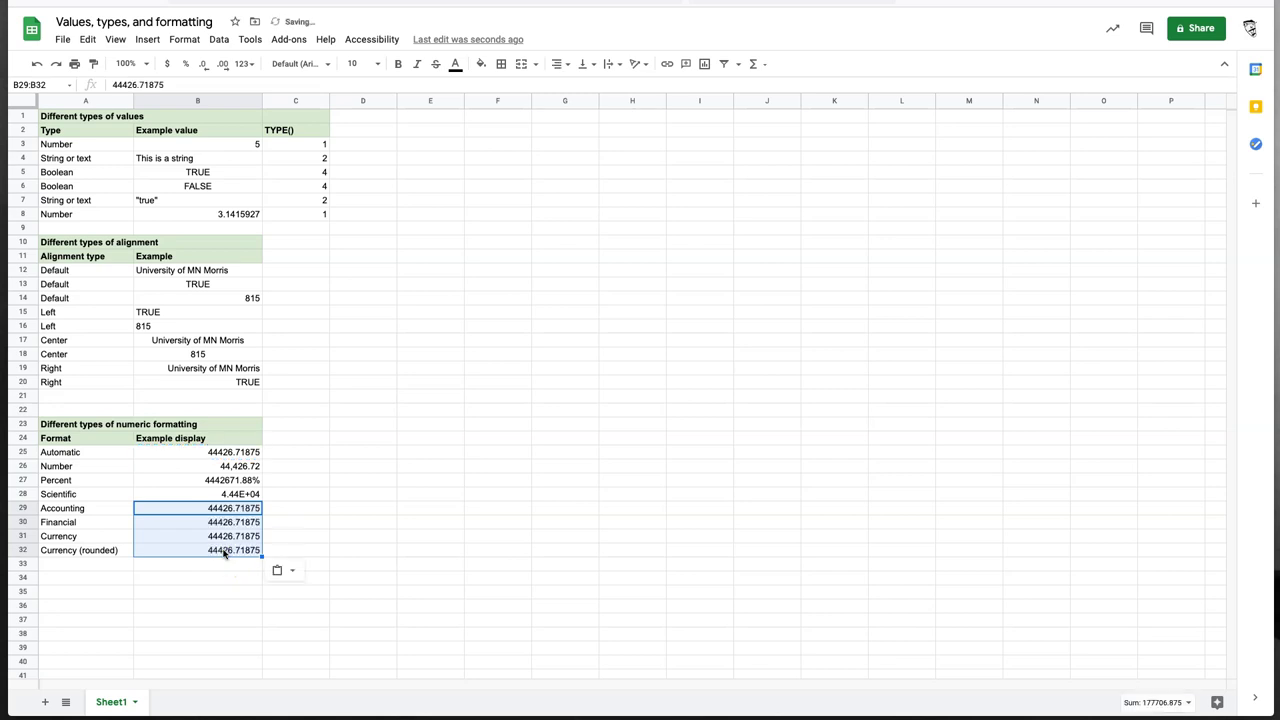
{"action": "left_click", "coordinate": [235, 573]}
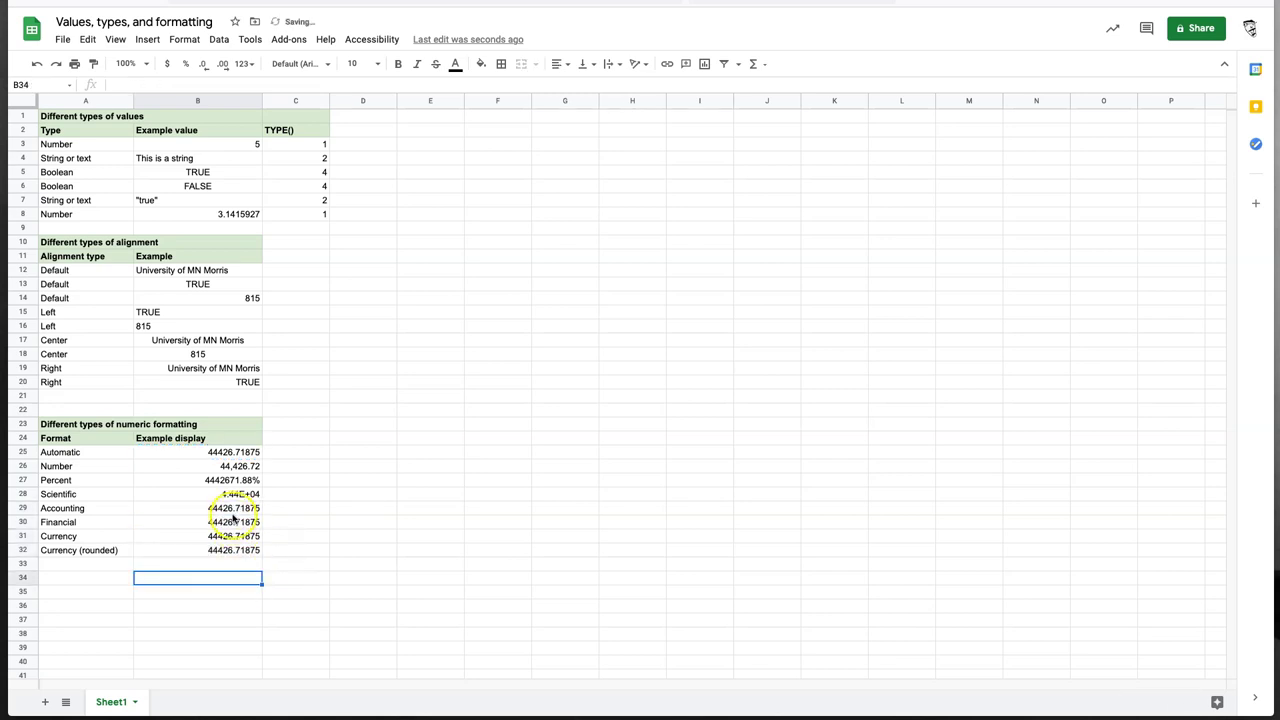
Apply the Accounting format to B29 and the Financial format to B30
{"action": "left_click", "coordinate": [231, 510]}
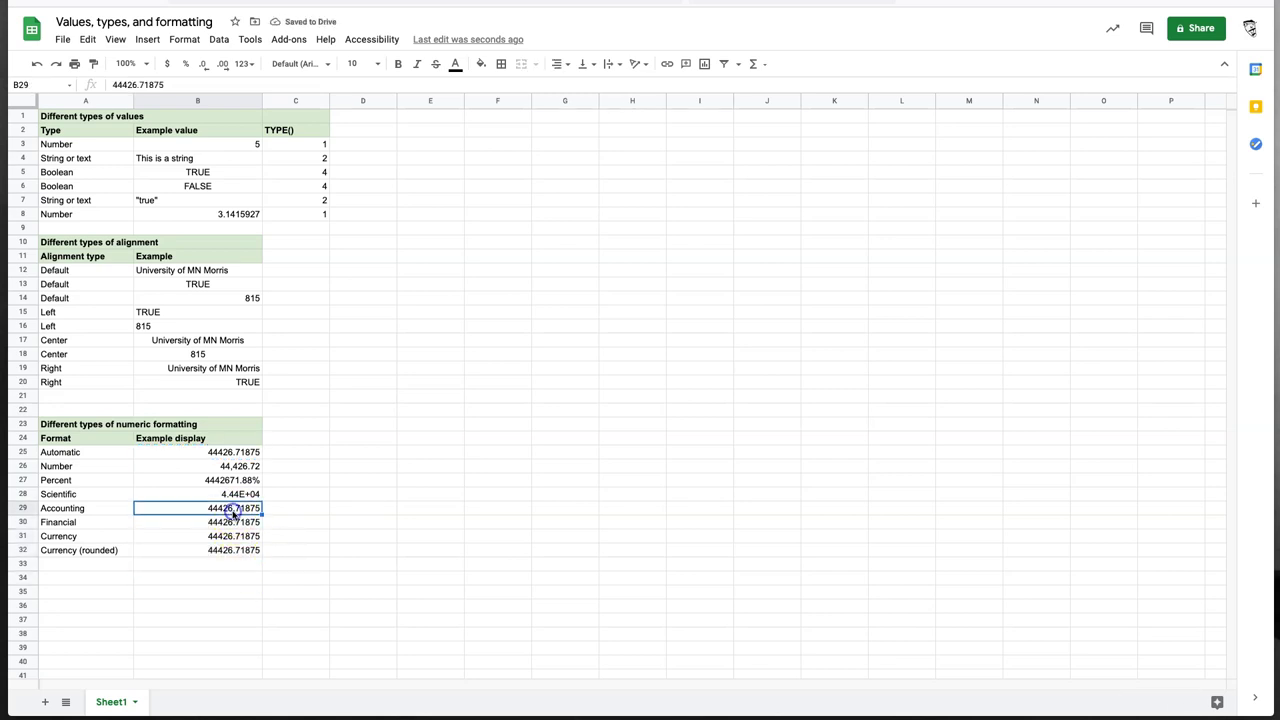
{"action": "left_click", "coordinate": [244, 63]}
{"action": "left_click", "coordinate": [284, 216]}
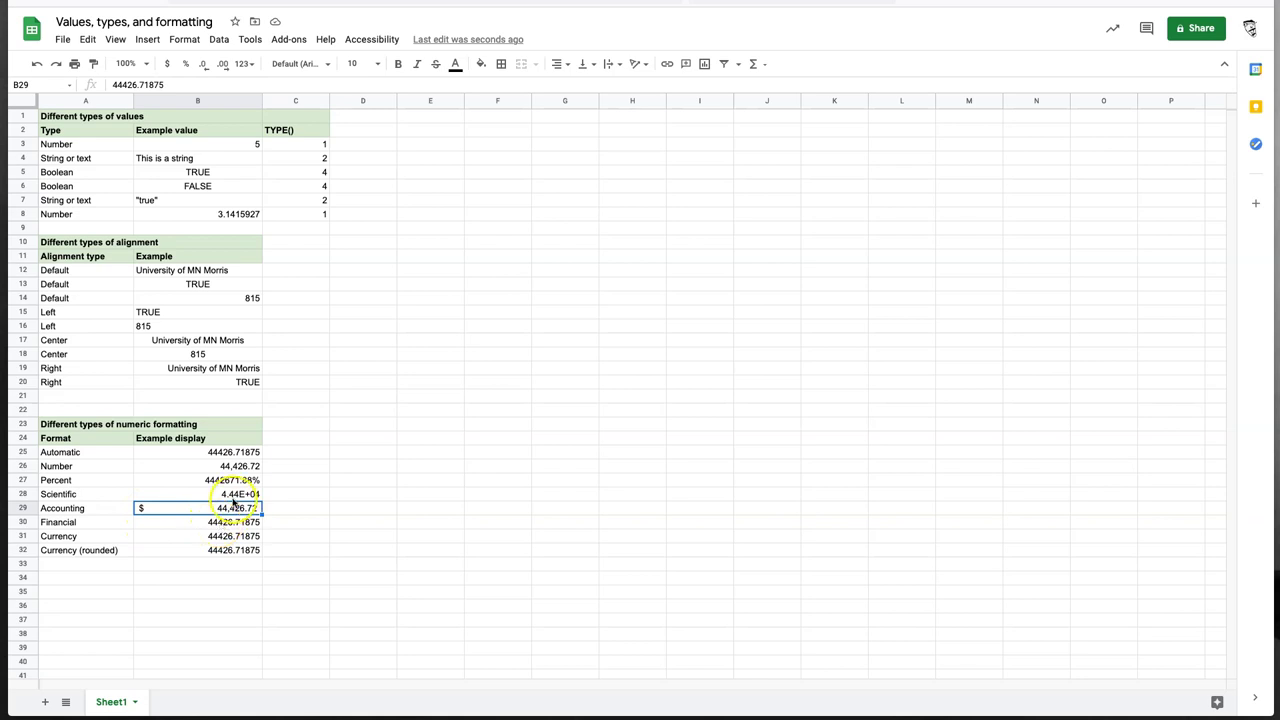
{"action": "left_click", "coordinate": [235, 509]}
{"action": "left_click", "coordinate": [233, 522]}
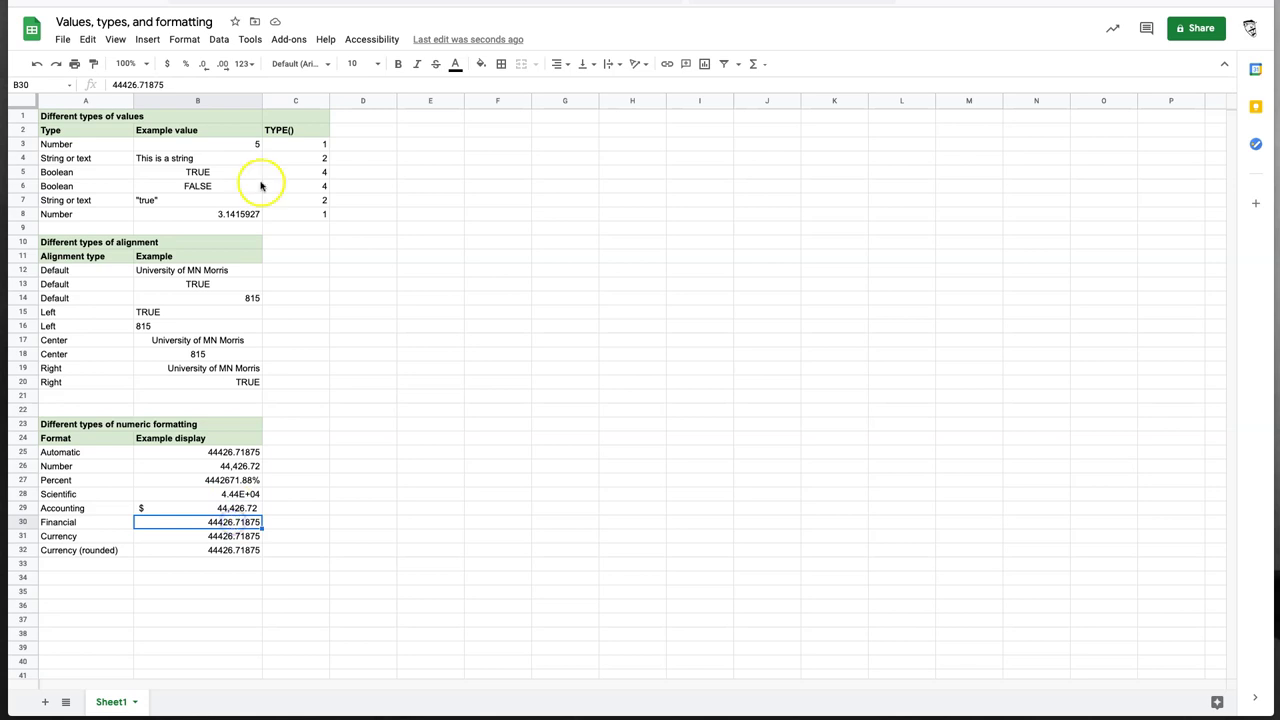
{"action": "left_click", "coordinate": [252, 63]}
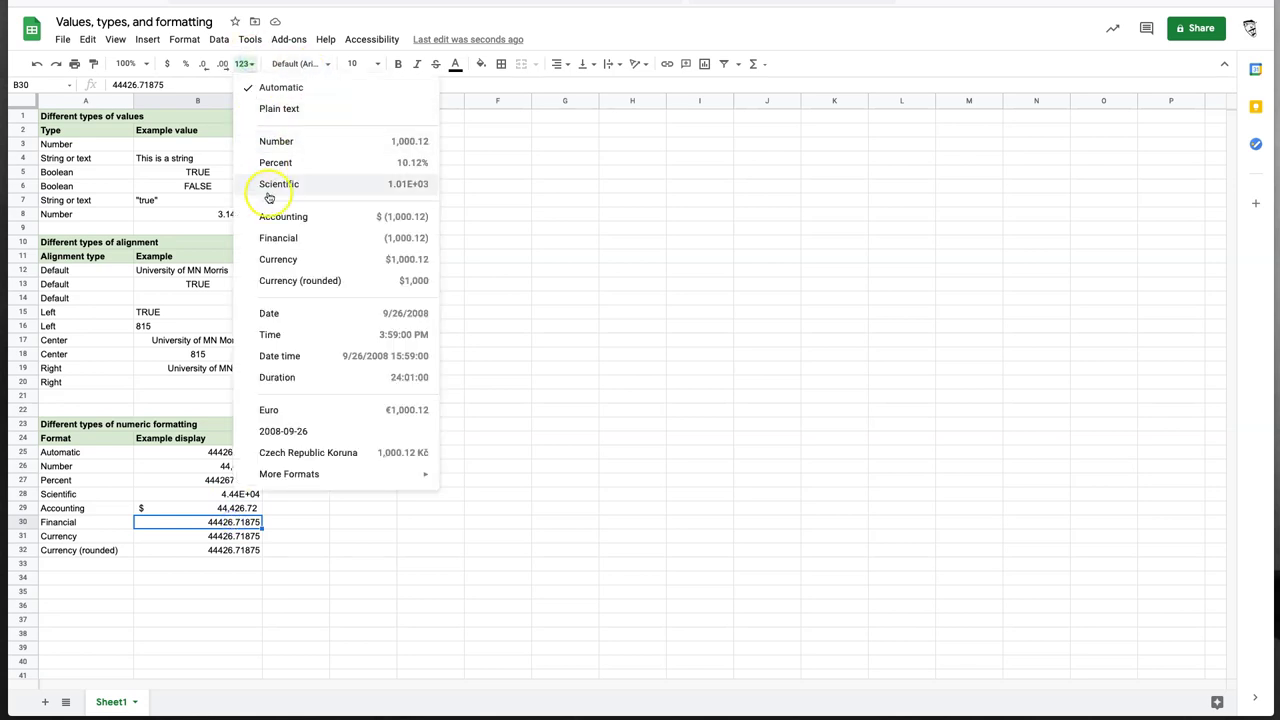
{"action": "left_click", "coordinate": [269, 237]}
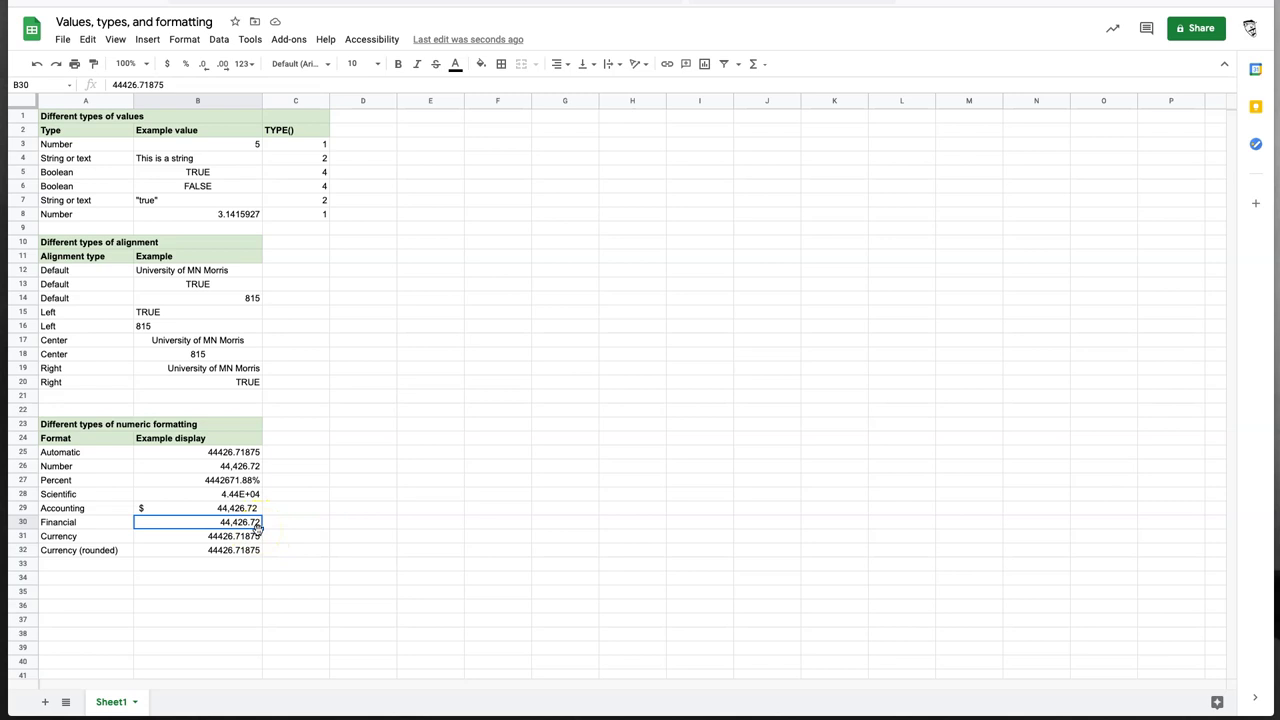
Apply the Currency format to B31 and the Currency (rounded) format to B32
{"action": "left_click", "coordinate": [220, 536]}
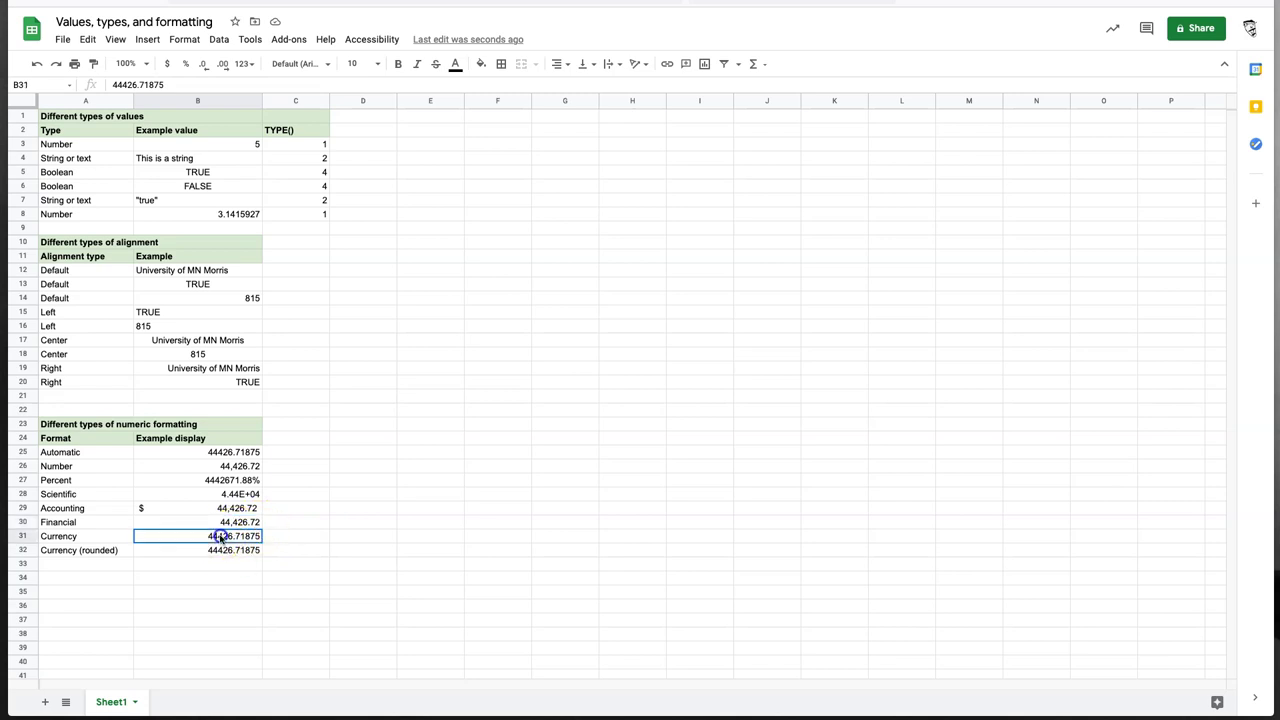
{"action": "left_click", "coordinate": [253, 65]}
{"action": "left_click", "coordinate": [287, 262]}
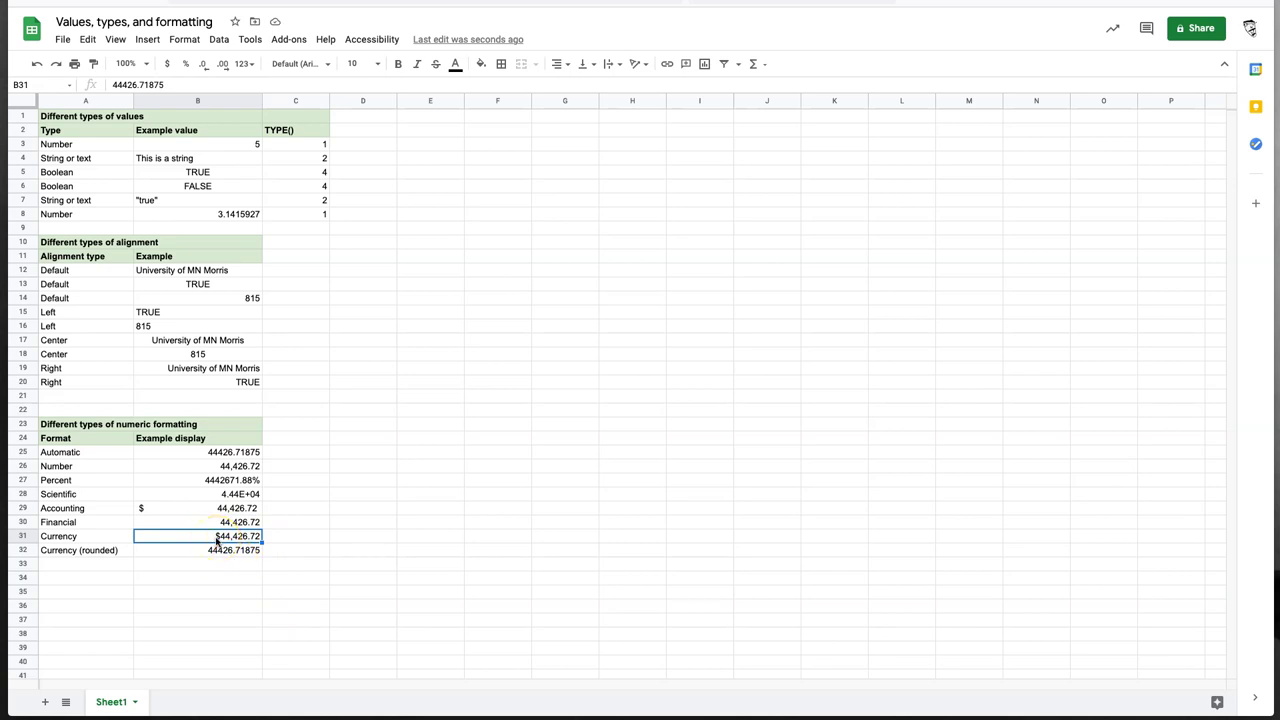
{"action": "left_click", "coordinate": [217, 556]}
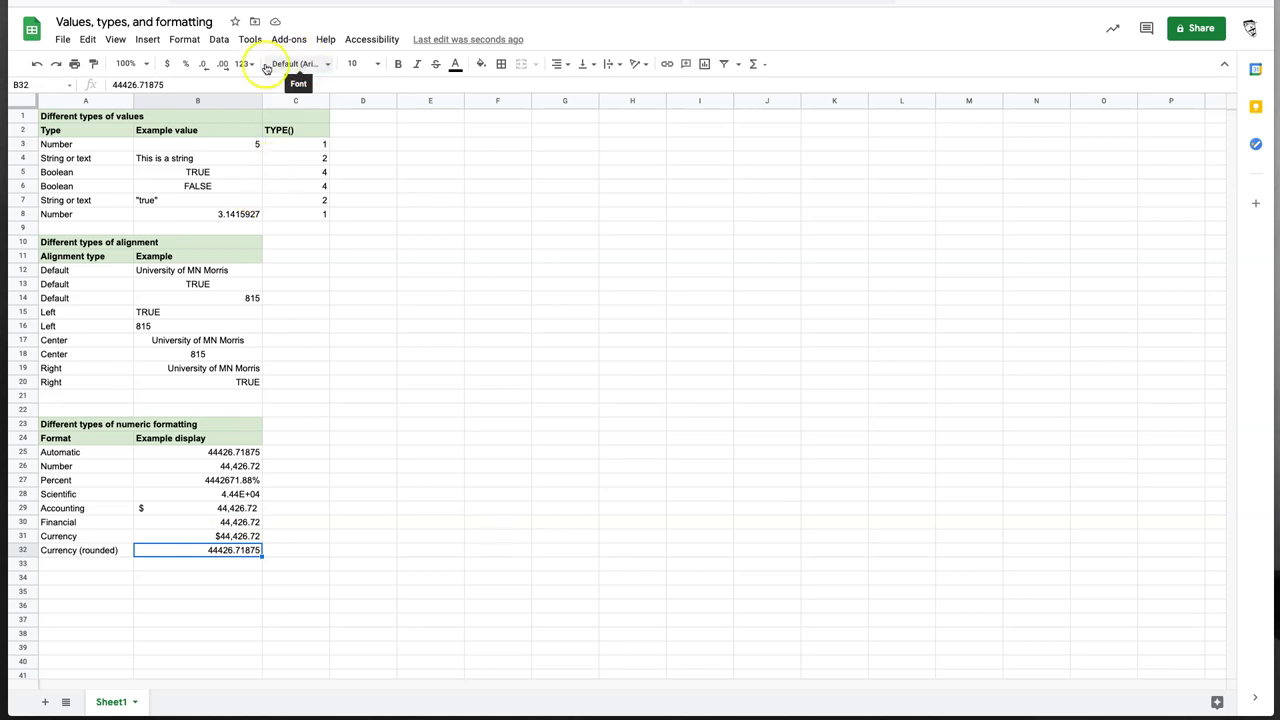
{"action": "left_click", "coordinate": [243, 64]}
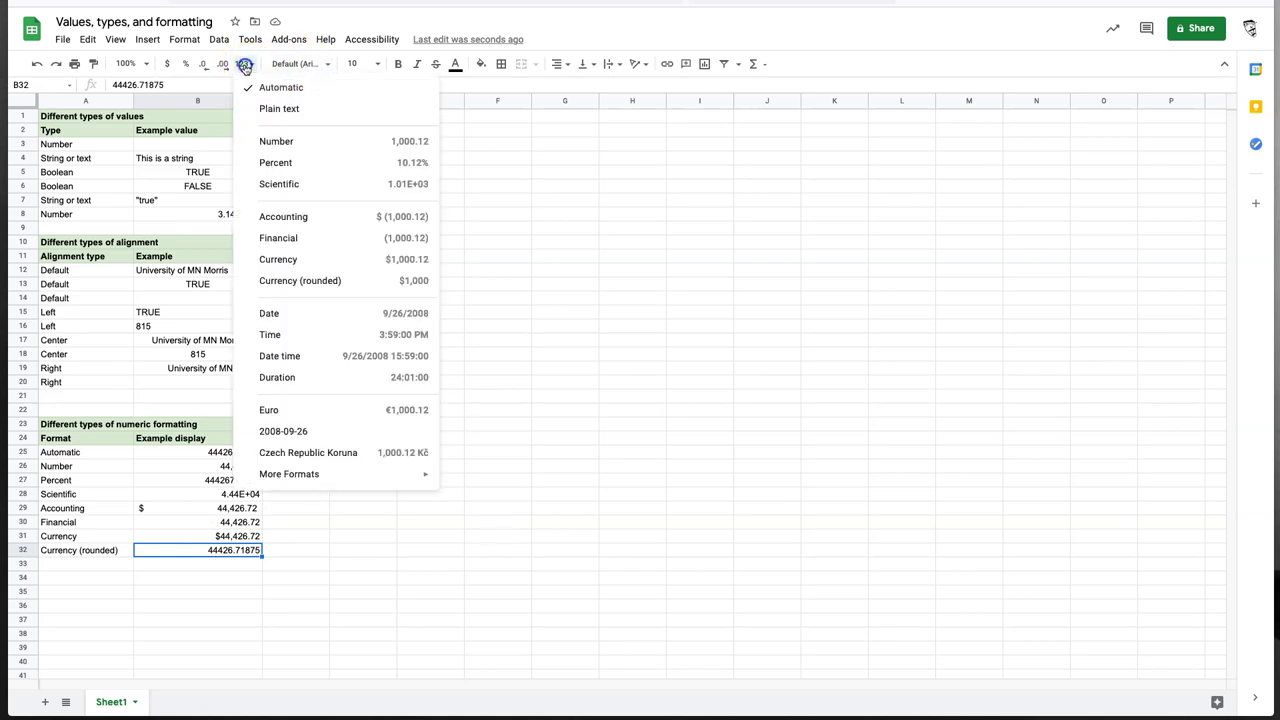
{"action": "left_click", "coordinate": [288, 281]}
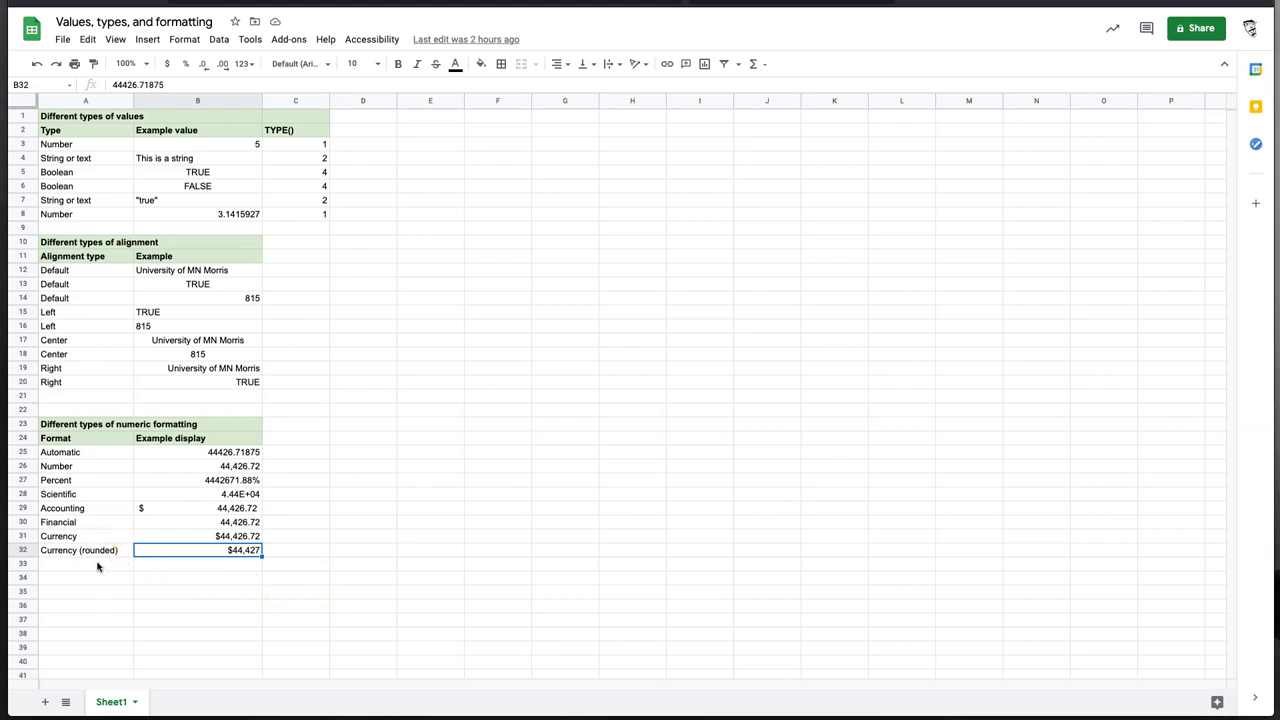
Enter the label Currency (Euro) in A33 and copy the automatically formatted number in B25 into B33
{"action": "left_click", "coordinate": [97, 565]}
{"action": "type", "text": "Curr"}
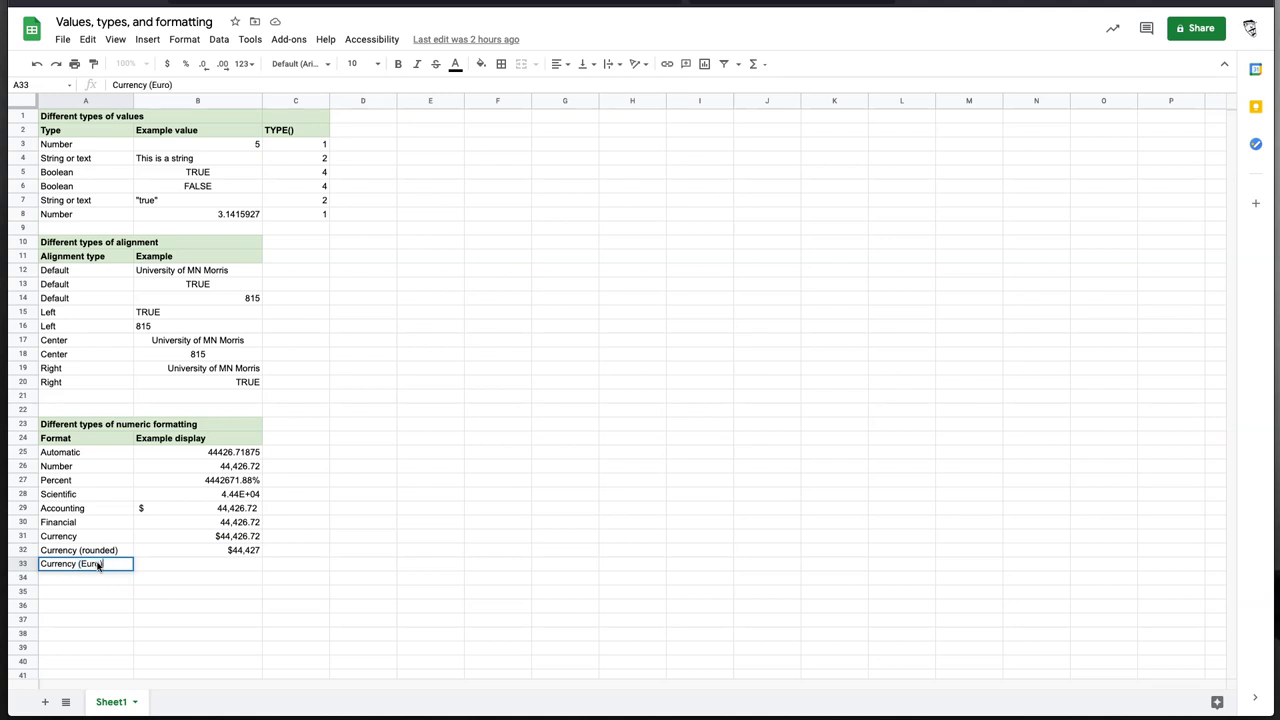
{"action": "type", "text": "ency (Euro)"}
{"action": "left_click", "coordinate": [240, 452]}
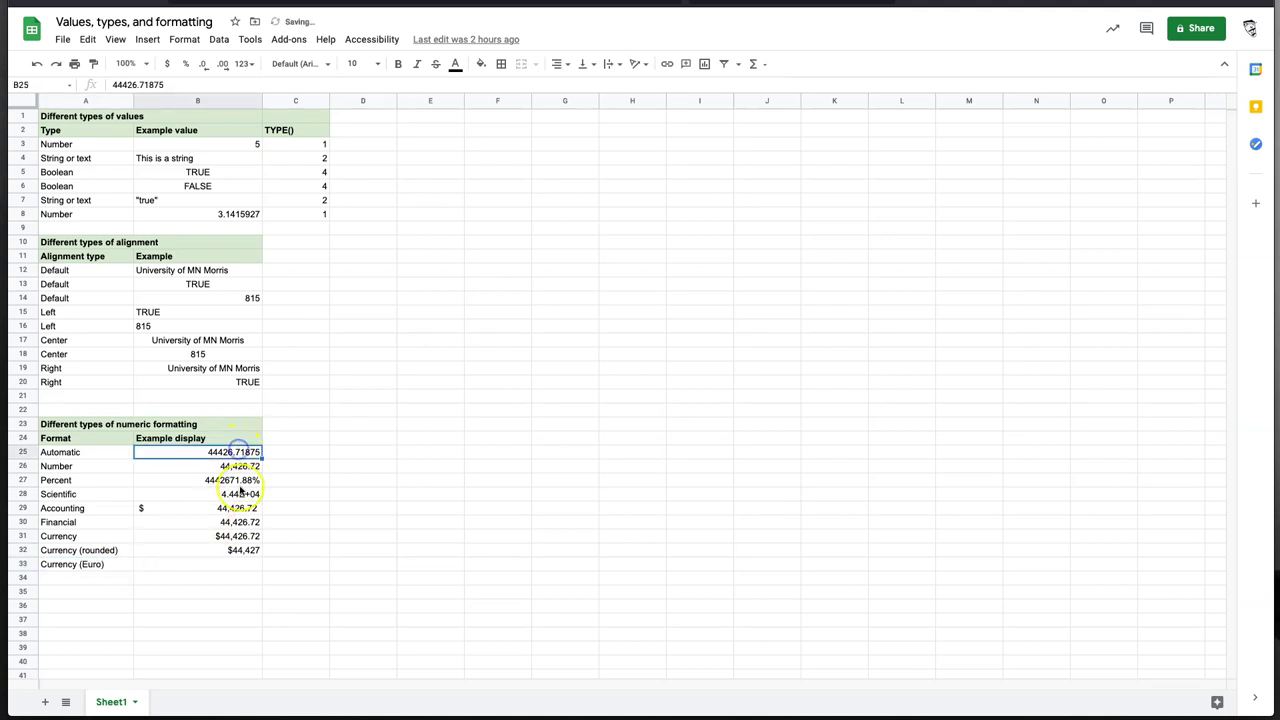
{"action": "key", "text": "ctrl+c"}
{"action": "left_click", "coordinate": [238, 564]}
{"action": "key", "text": "ctrl+v"}
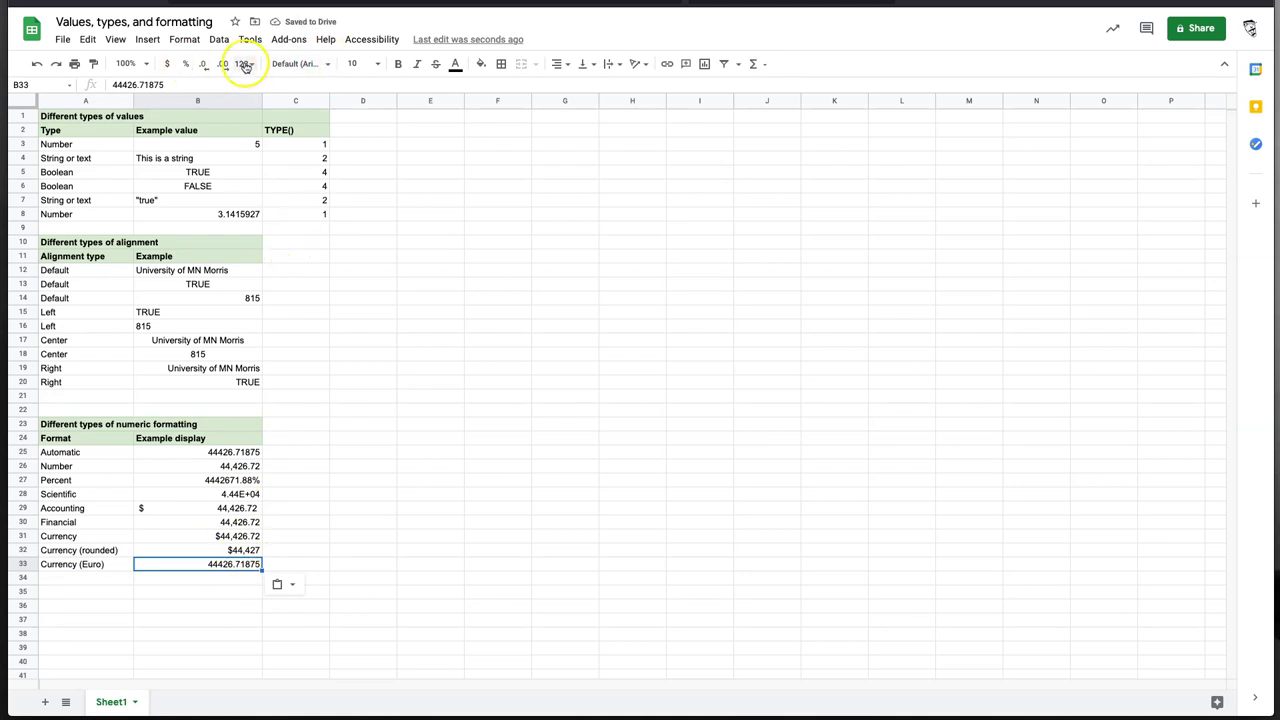
Apply the Chinese Yuan custom currency format to the number in B33
{"action": "left_click", "coordinate": [245, 64]}
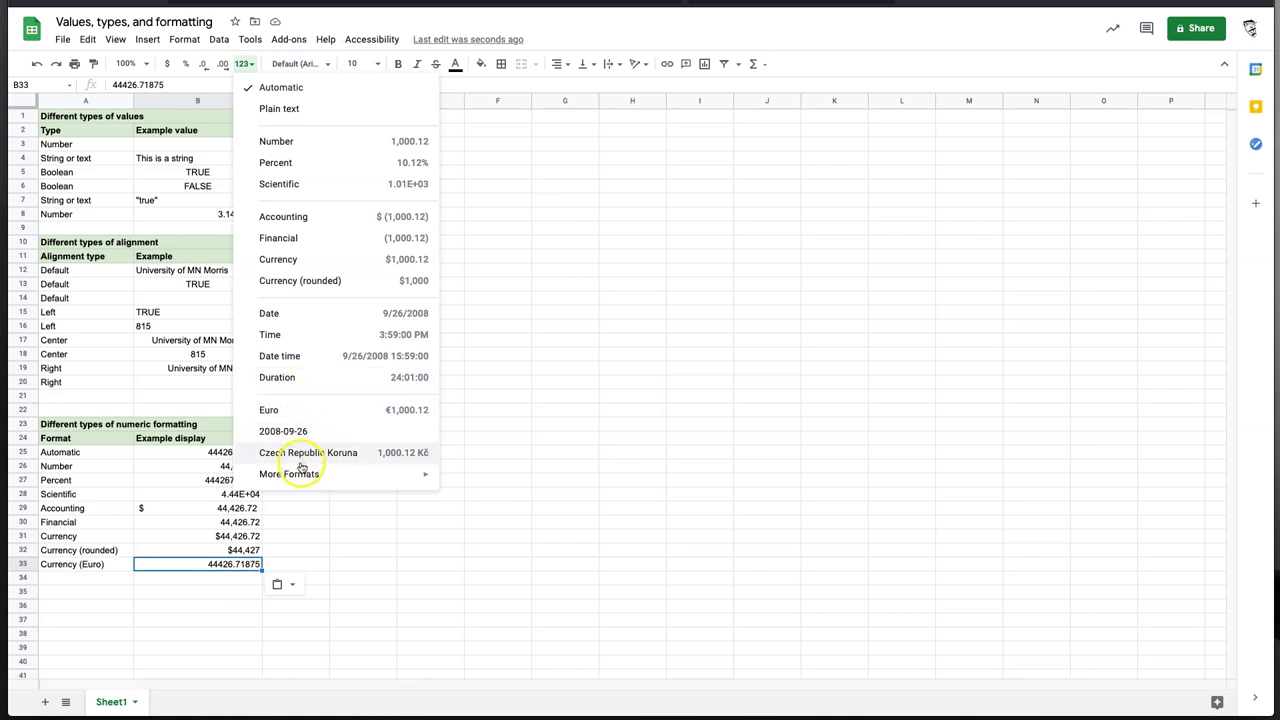
{"action": "mouse_move", "coordinate": [301, 478]}
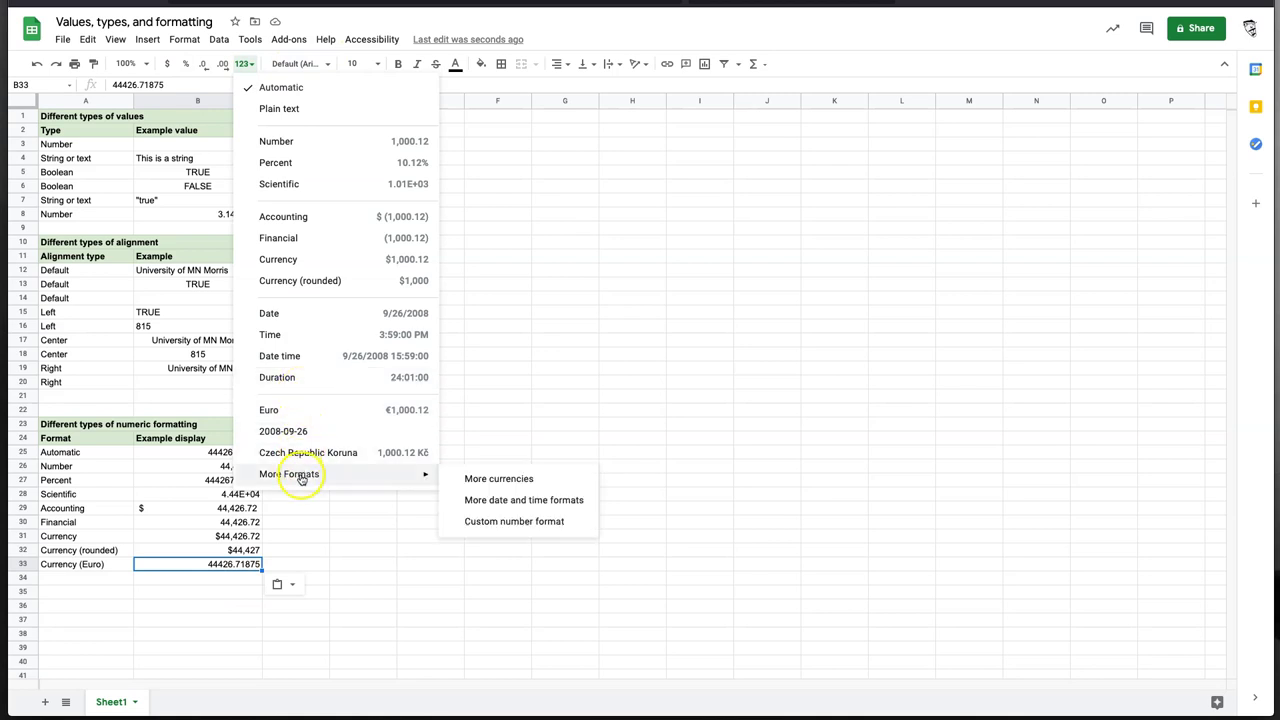
{"action": "left_click", "coordinate": [514, 484]}
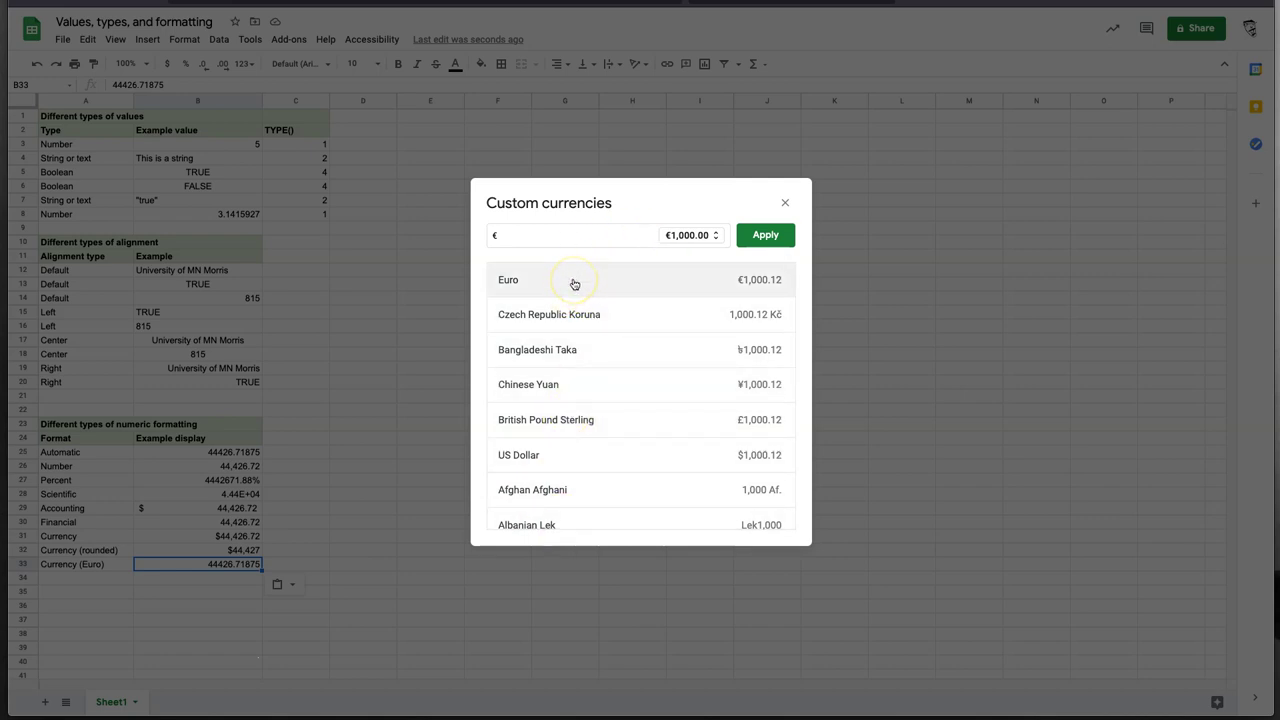
{"action": "left_click", "coordinate": [563, 388]}
{"action": "left_click", "coordinate": [772, 235]}
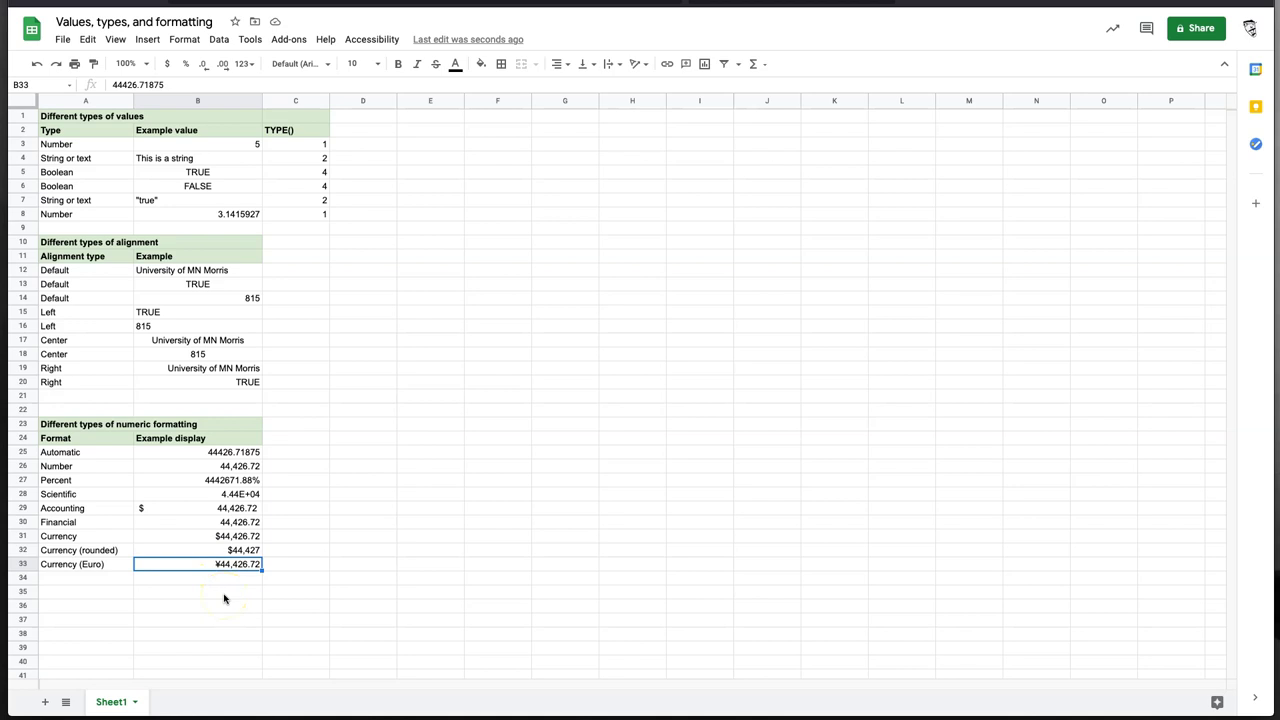
Change the format label in A33 to Currency (Yuan)
{"action": "left_click", "coordinate": [95, 565]}
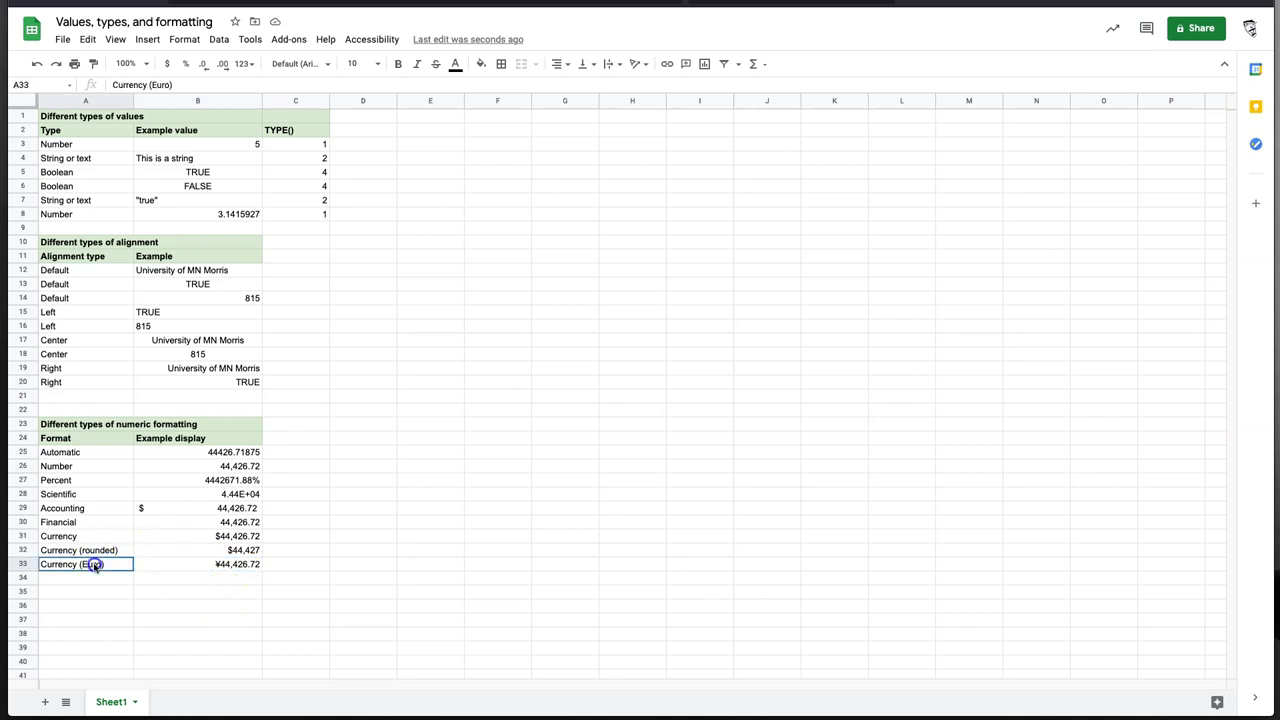
{"action": "left_click", "coordinate": [170, 85]}
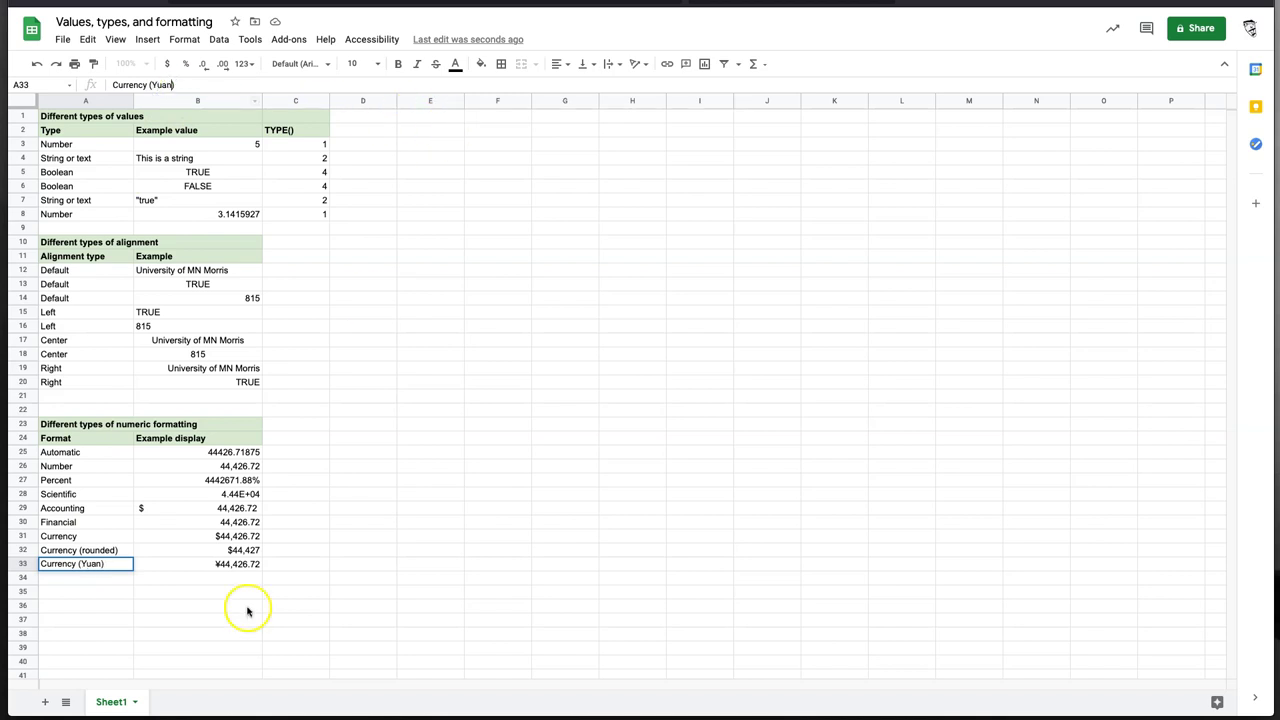
{"action": "left_click", "coordinate": [346, 467]}
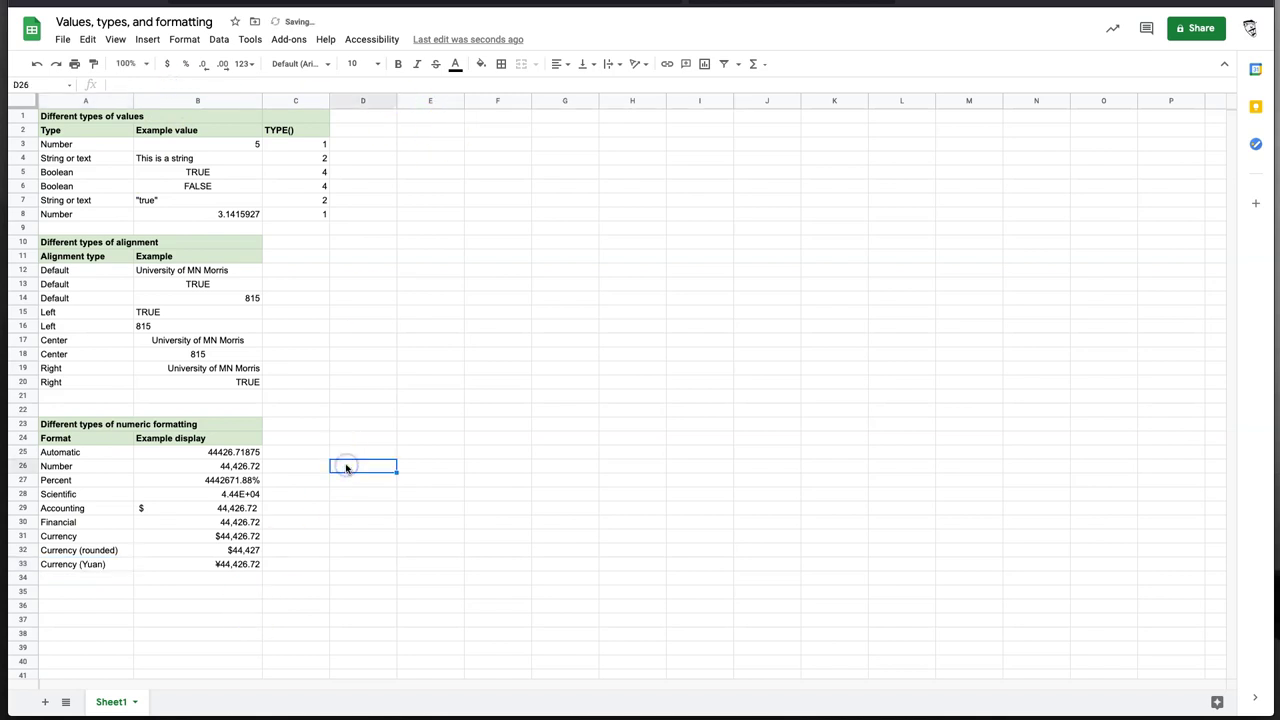
Enter the header Negatives in C24 and format C23:C24 in bold with the light green header fill
{"action": "left_click", "coordinate": [296, 440]}
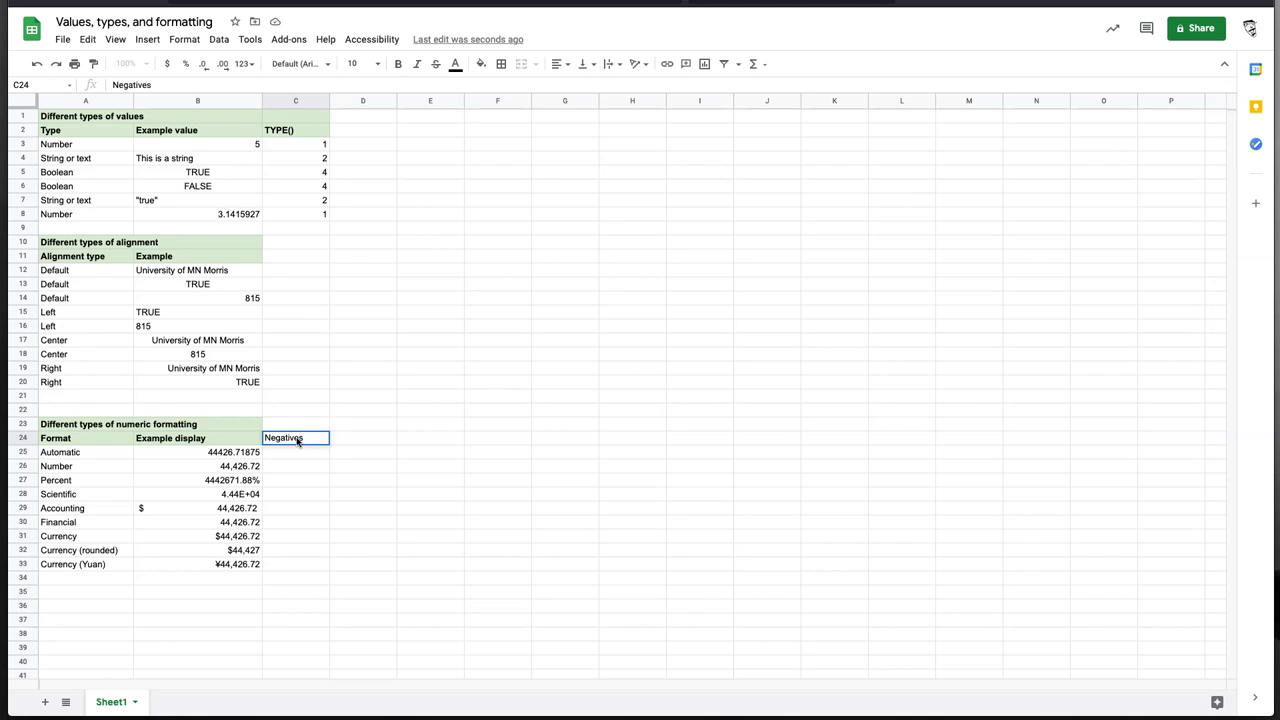
{"action": "left_click", "coordinate": [300, 424]}
{"action": "left_click", "coordinate": [300, 438], "text": "shift"}
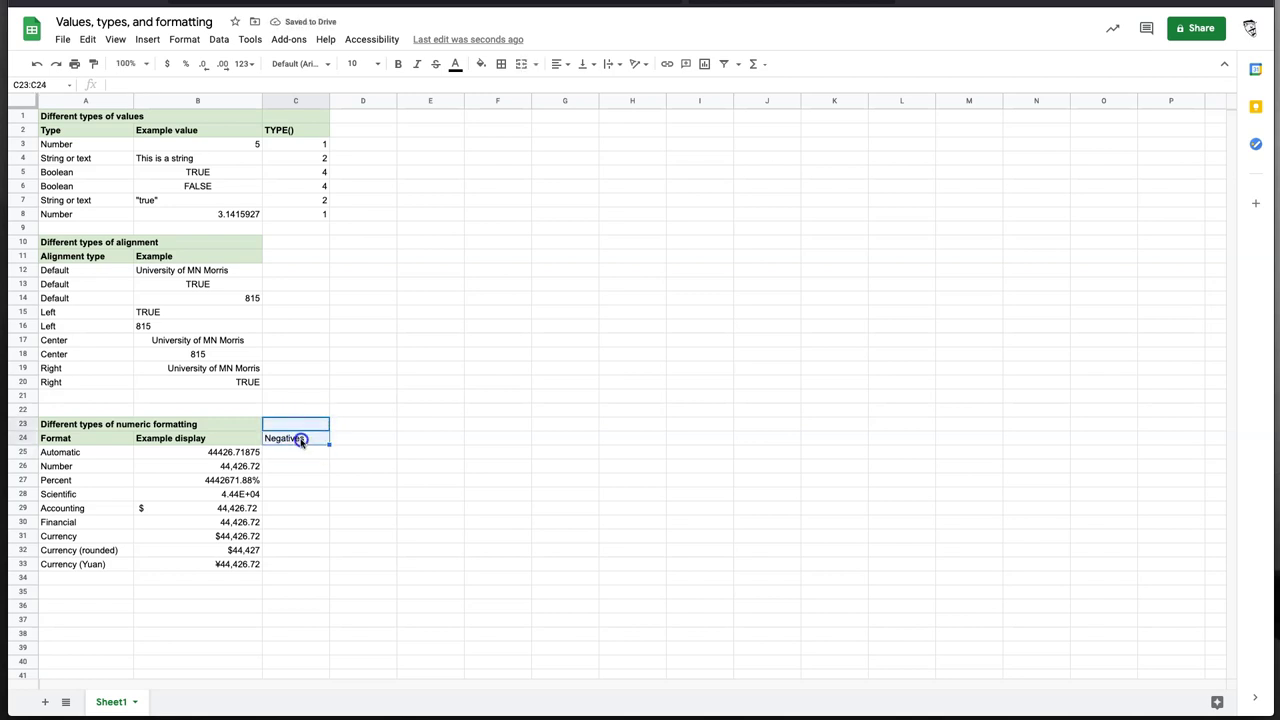
{"action": "left_click", "coordinate": [480, 70]}
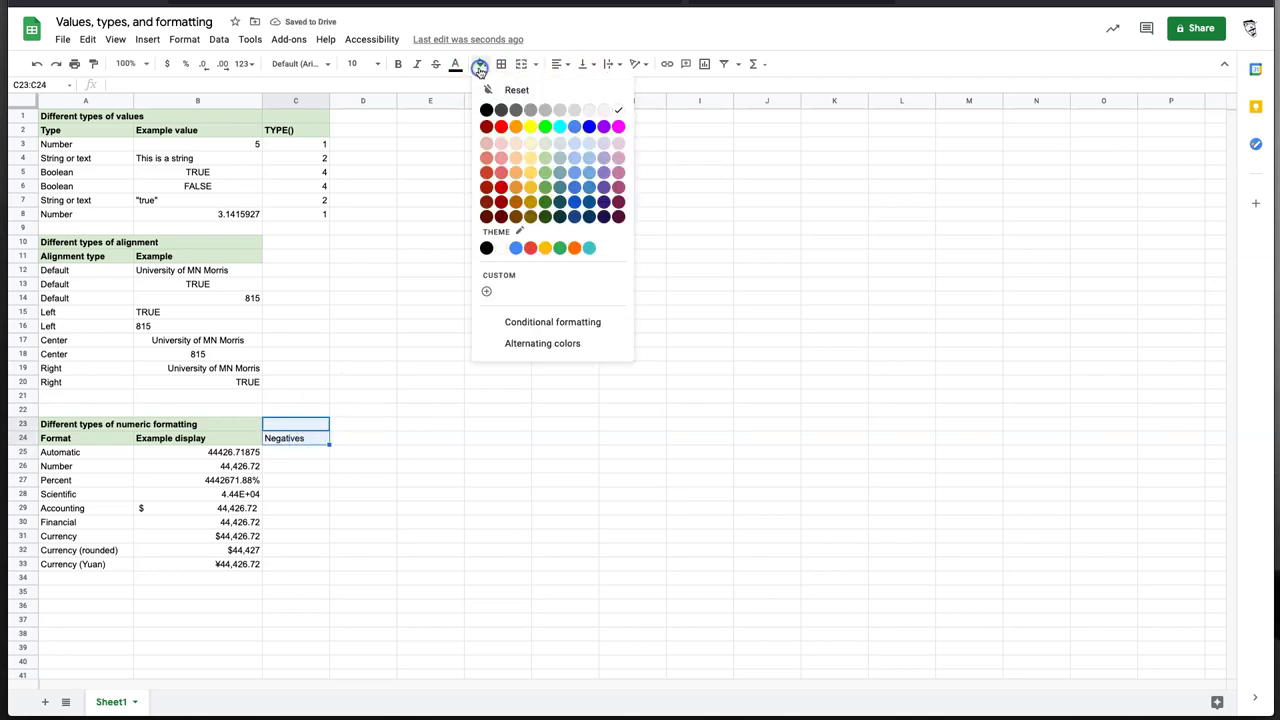
{"action": "left_click", "coordinate": [543, 144]}
{"action": "left_click", "coordinate": [399, 64]}
Copy the number in B25 into C25 and make it negative, -44426.71875
{"action": "left_click", "coordinate": [229, 456]}
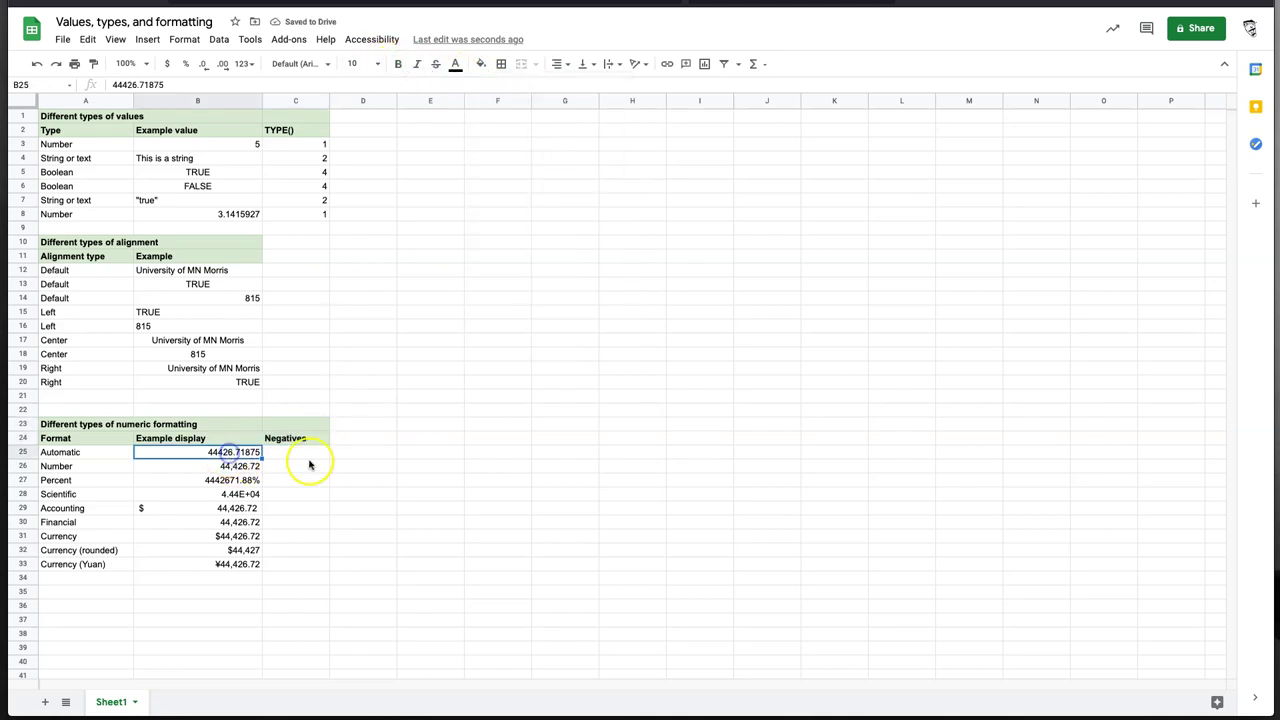
{"action": "key", "text": "ctrl+c"}
{"action": "left_click", "coordinate": [300, 452]}
{"action": "key", "text": "ctrl+v"}
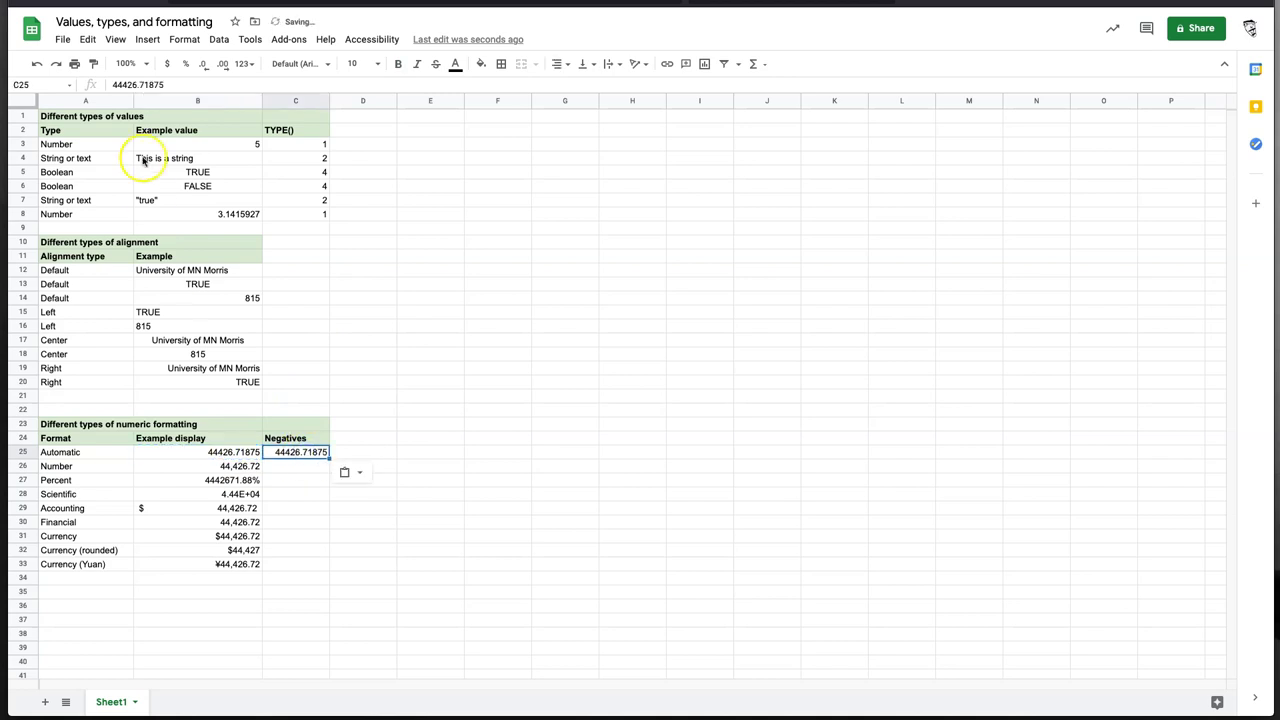
{"action": "left_click", "coordinate": [113, 84]}
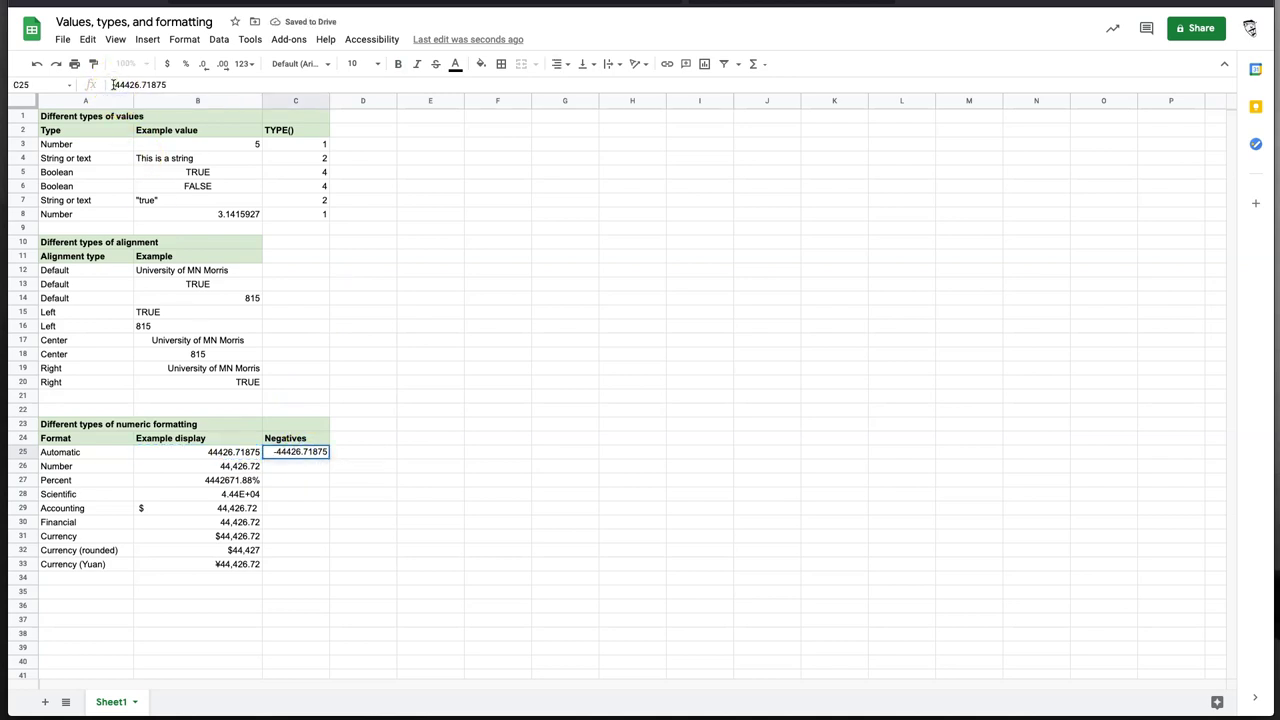
{"action": "type", "text": "-"}
{"action": "key", "text": "Return"}
Widen column C slightly and copy the negative number in C25 into cells C26 to C33
{"action": "left_click", "coordinate": [346, 421]}
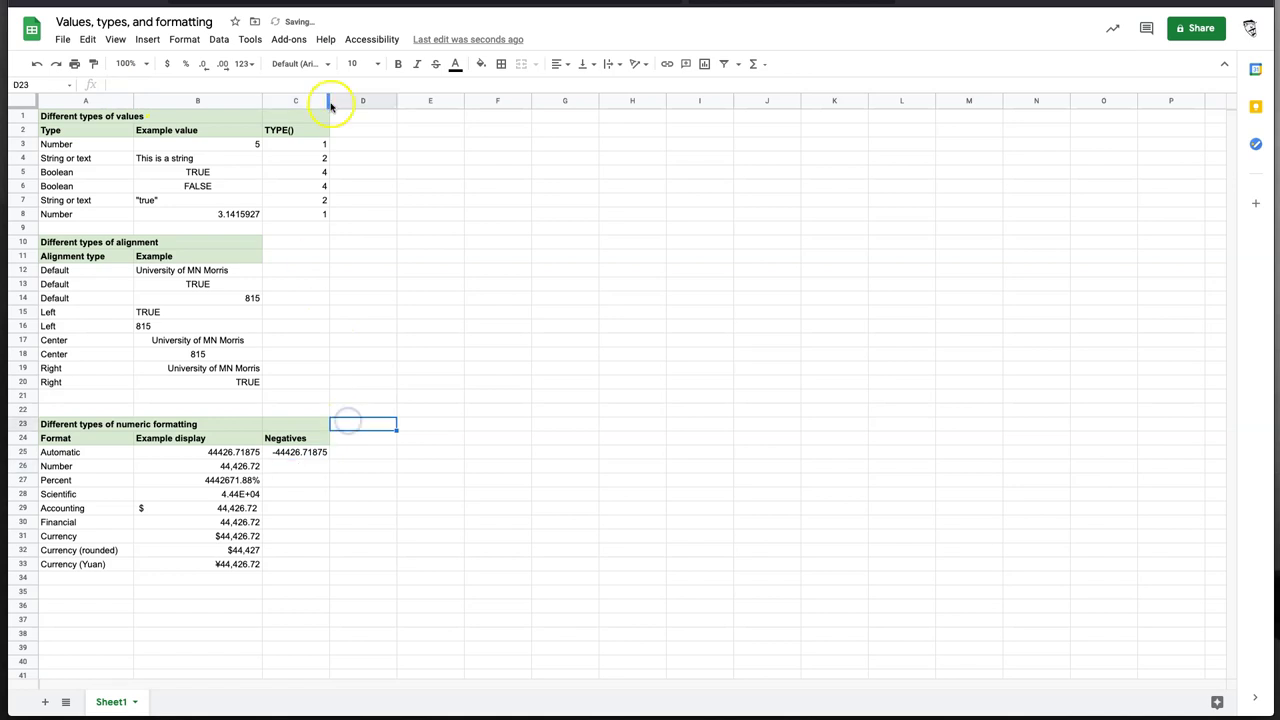
{"action": "left_click_drag", "start_coordinate": [330, 101], "coordinate": [356, 101]}
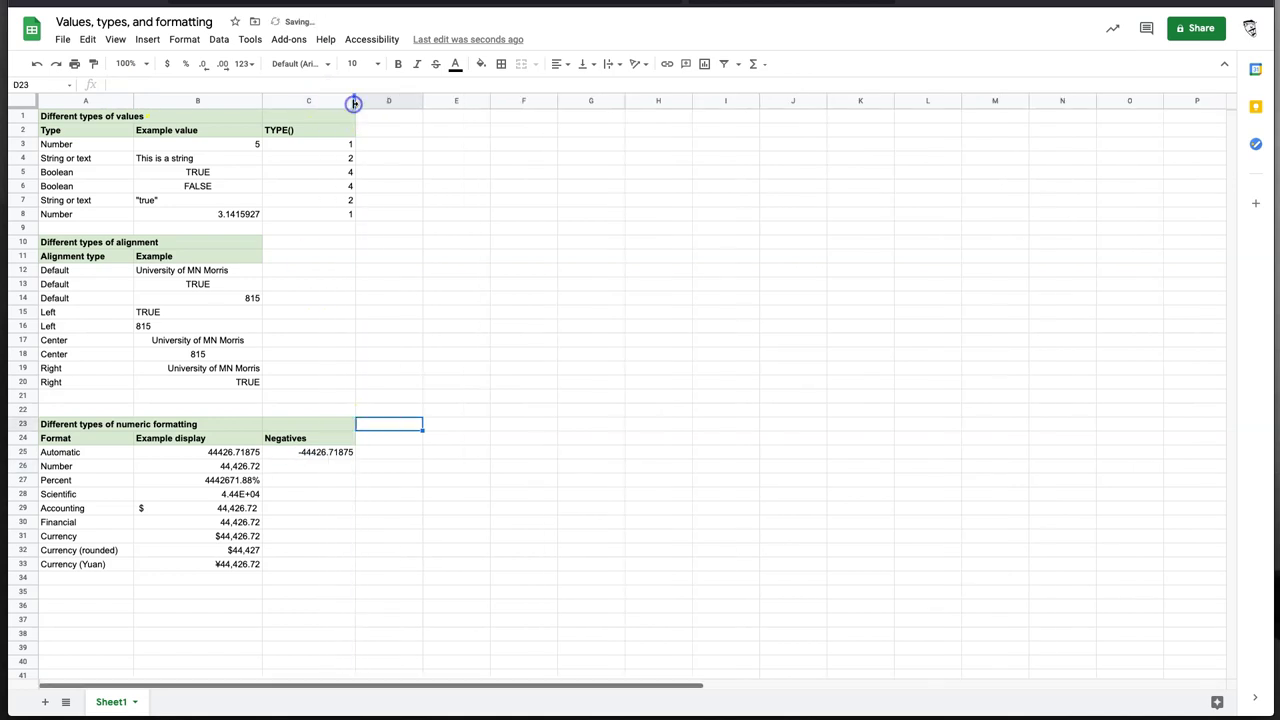
{"action": "left_click", "coordinate": [338, 454]}
{"action": "left_click", "coordinate": [342, 455]}
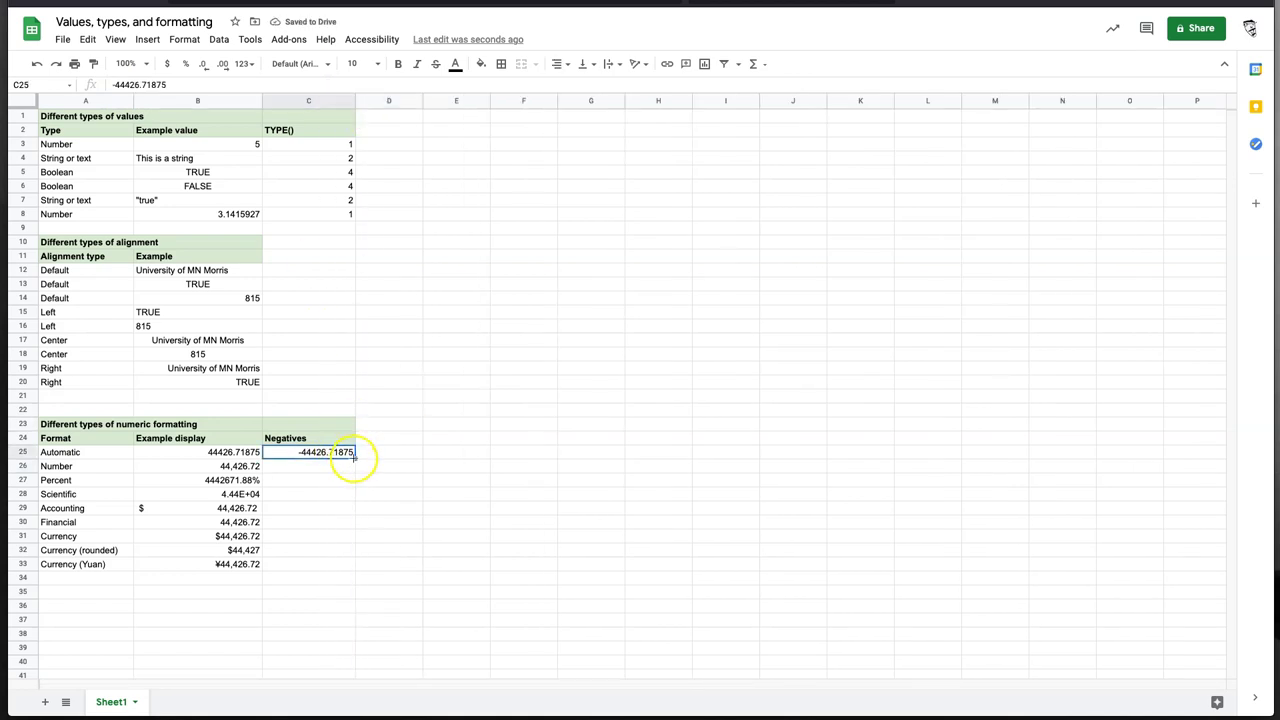
{"action": "key", "text": "ctrl+c"}
{"action": "left_click", "coordinate": [337, 464]}
{"action": "left_click", "coordinate": [316, 565], "text": "shift"}
{"action": "key", "text": "ctrl+v"}
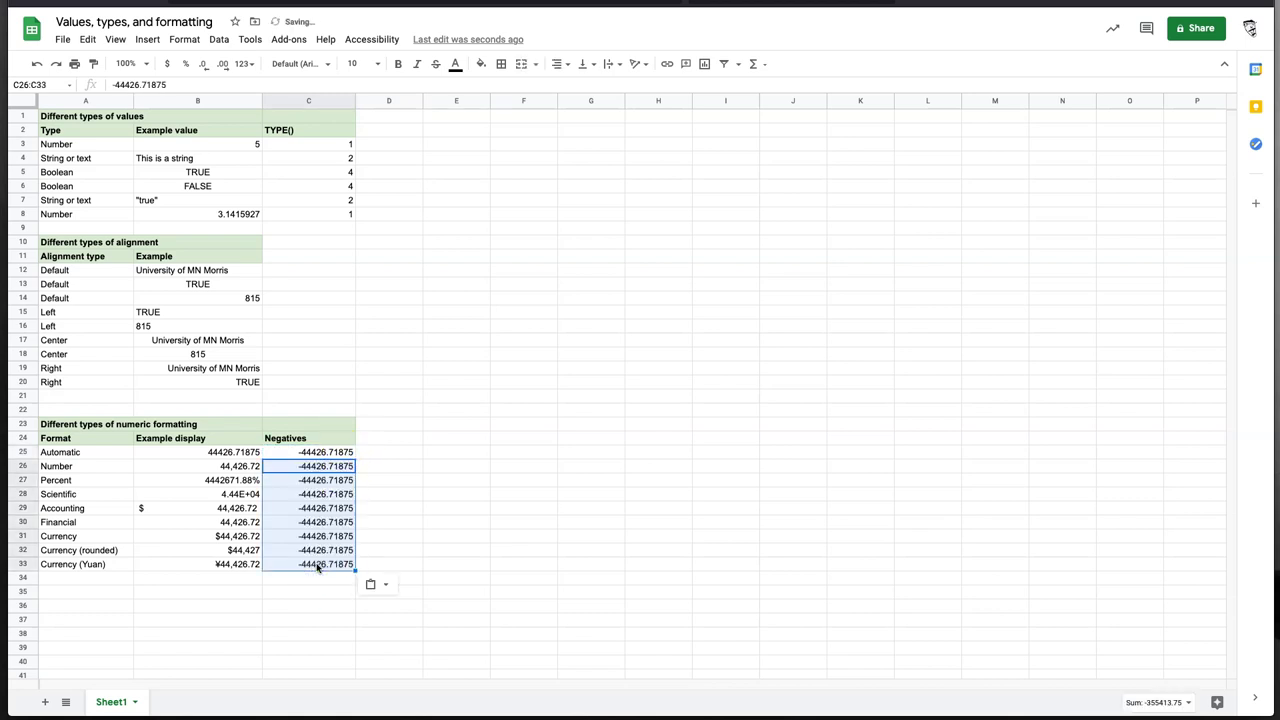
{"action": "left_click", "coordinate": [403, 537]}
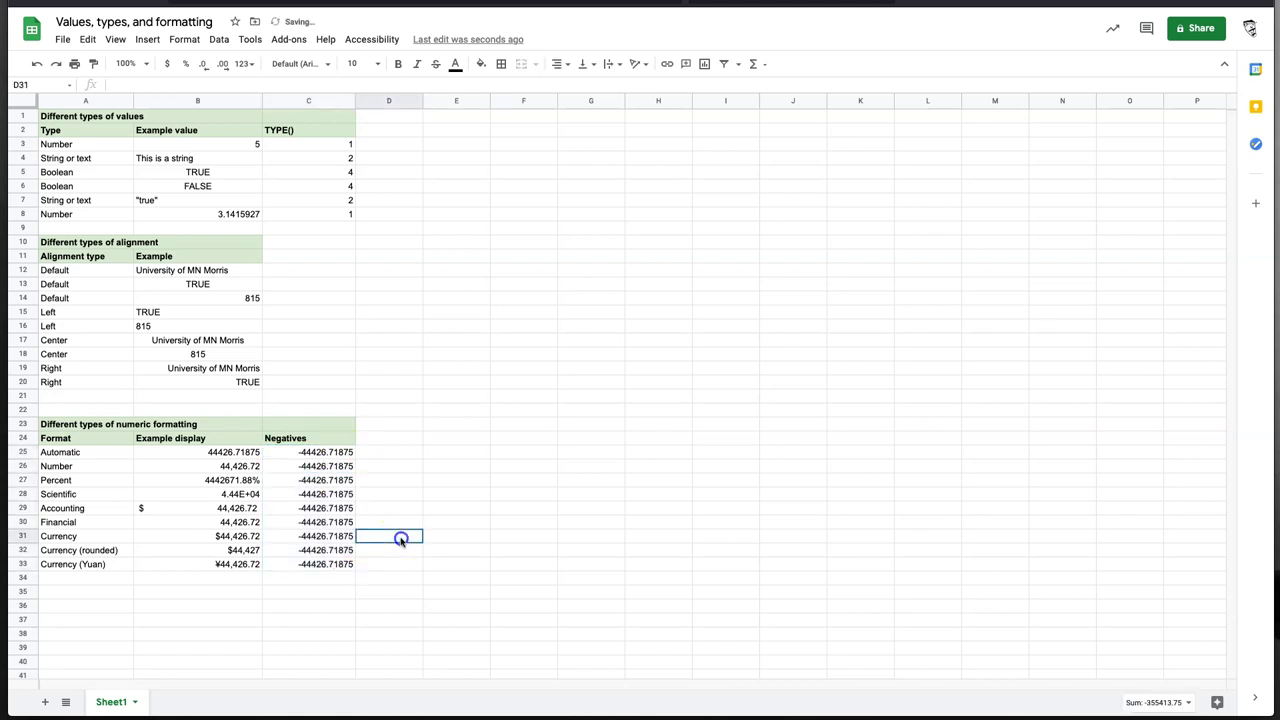
Apply the Number format to C26 and the Percent format to C27
{"action": "left_click", "coordinate": [328, 455]}
{"action": "left_click", "coordinate": [335, 470]}
{"action": "left_click", "coordinate": [254, 66]}
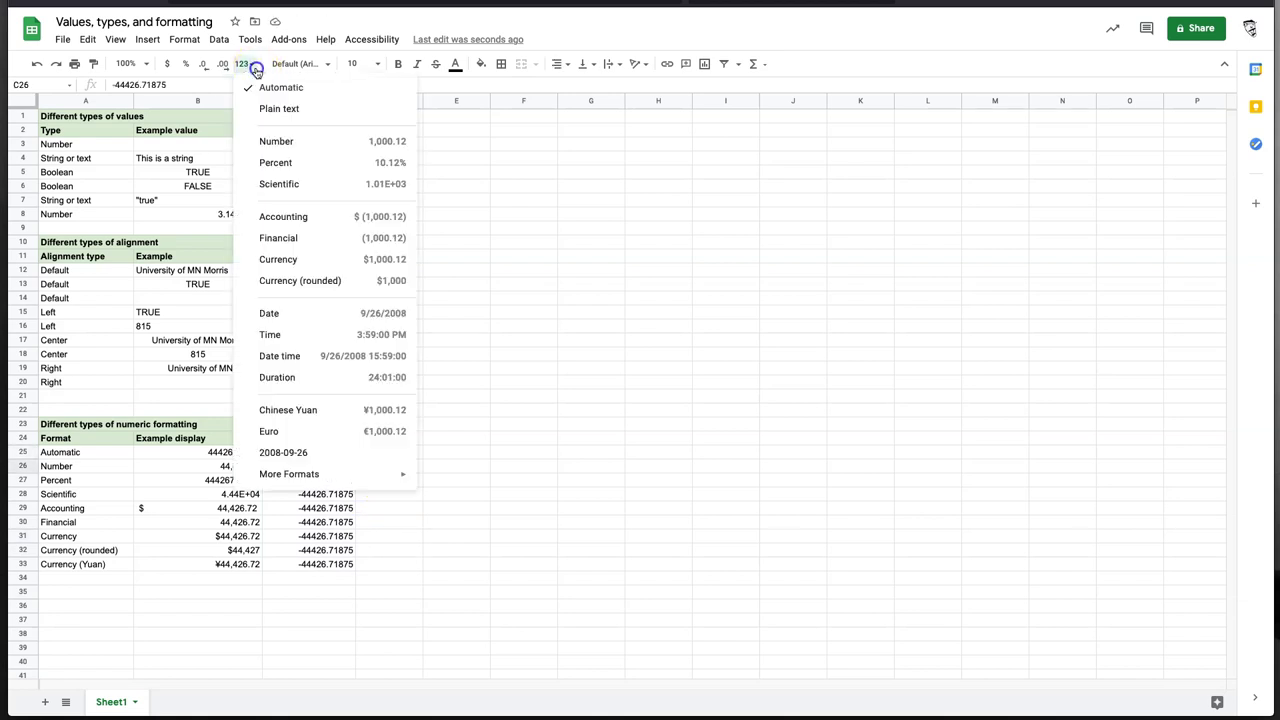
{"action": "left_click", "coordinate": [270, 141]}
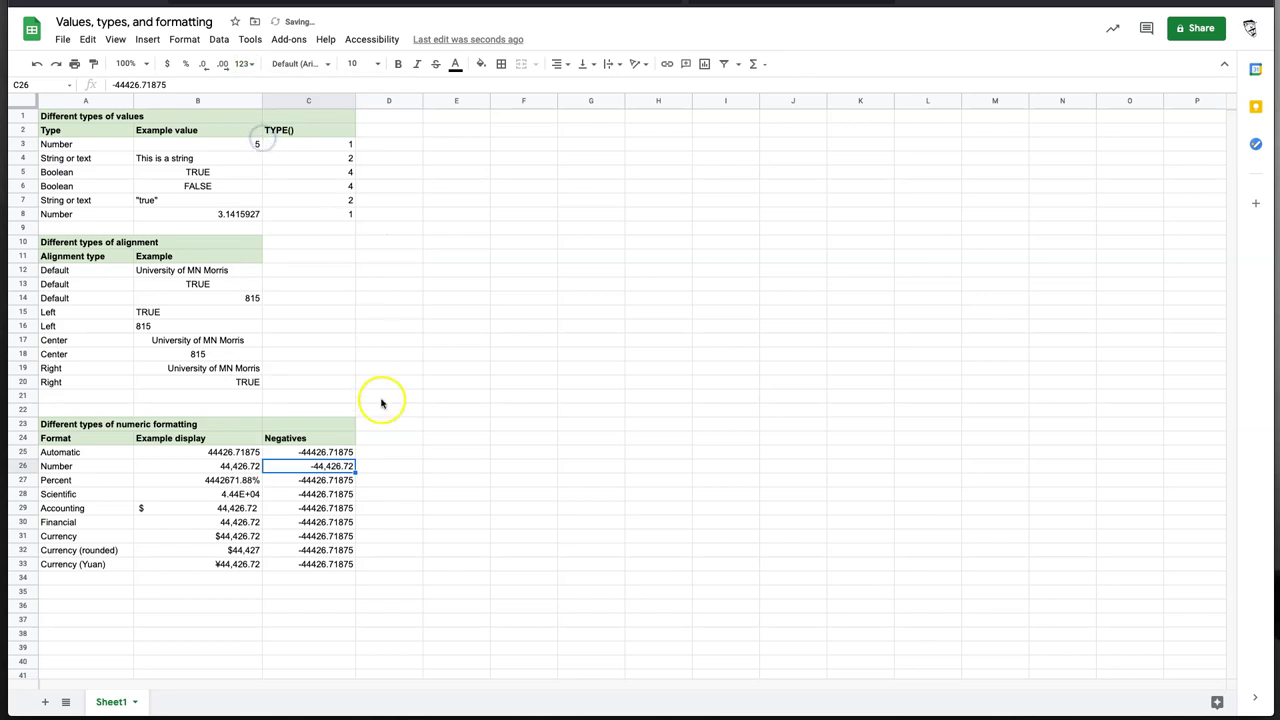
{"action": "left_click", "coordinate": [328, 481]}
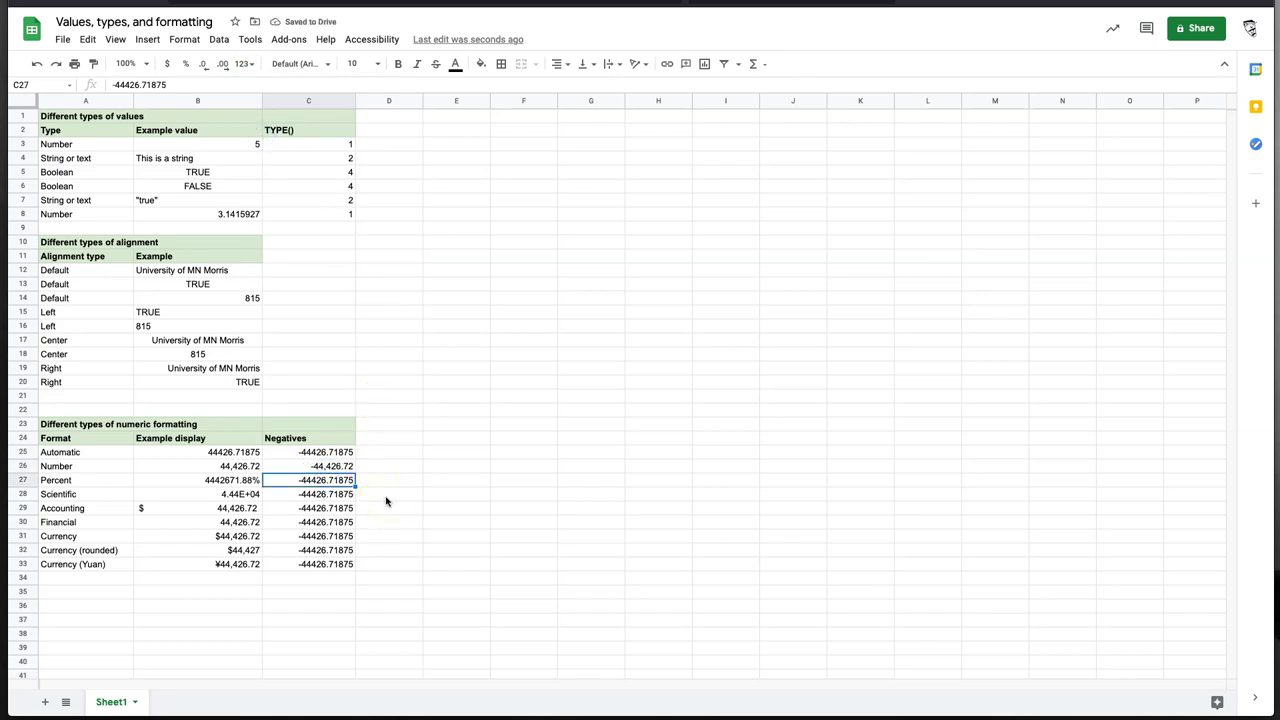
{"action": "scroll", "coordinate": [303, 274], "scroll_direction": "down", "scroll_amount": 1}
{"action": "scroll", "coordinate": [324, 249], "scroll_direction": "up", "scroll_amount": 1}
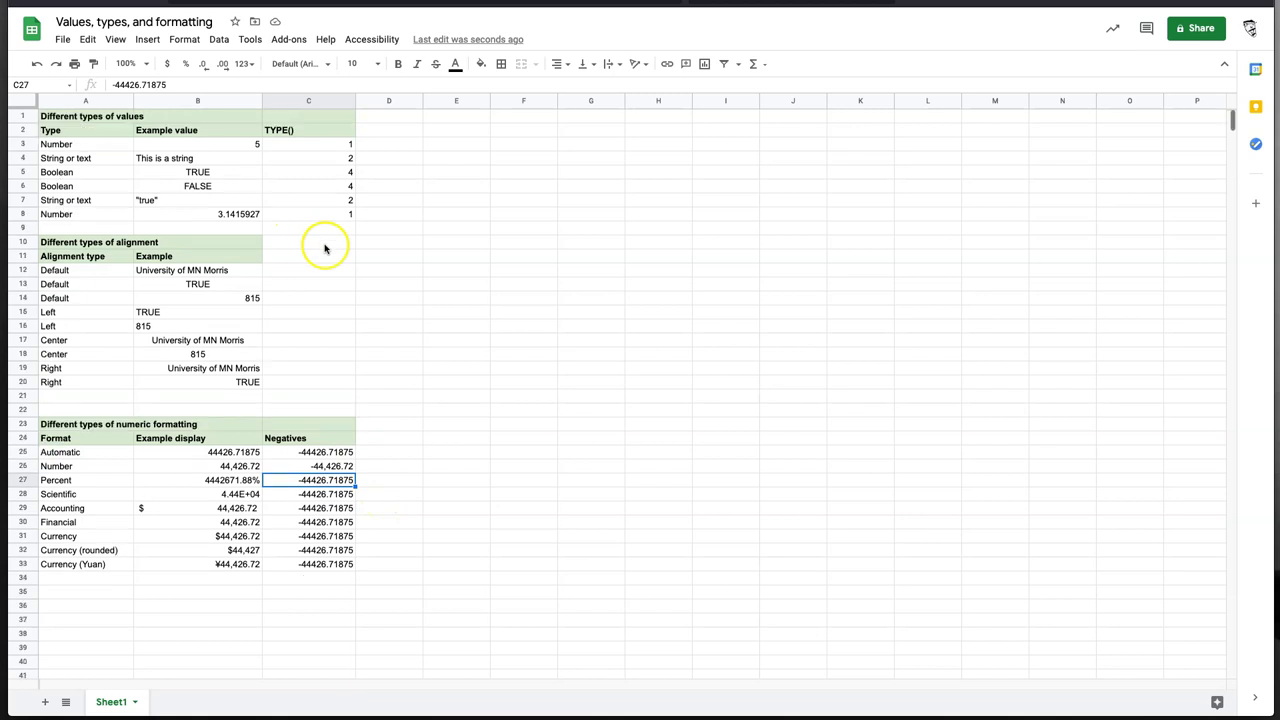
{"action": "left_click", "coordinate": [254, 63]}
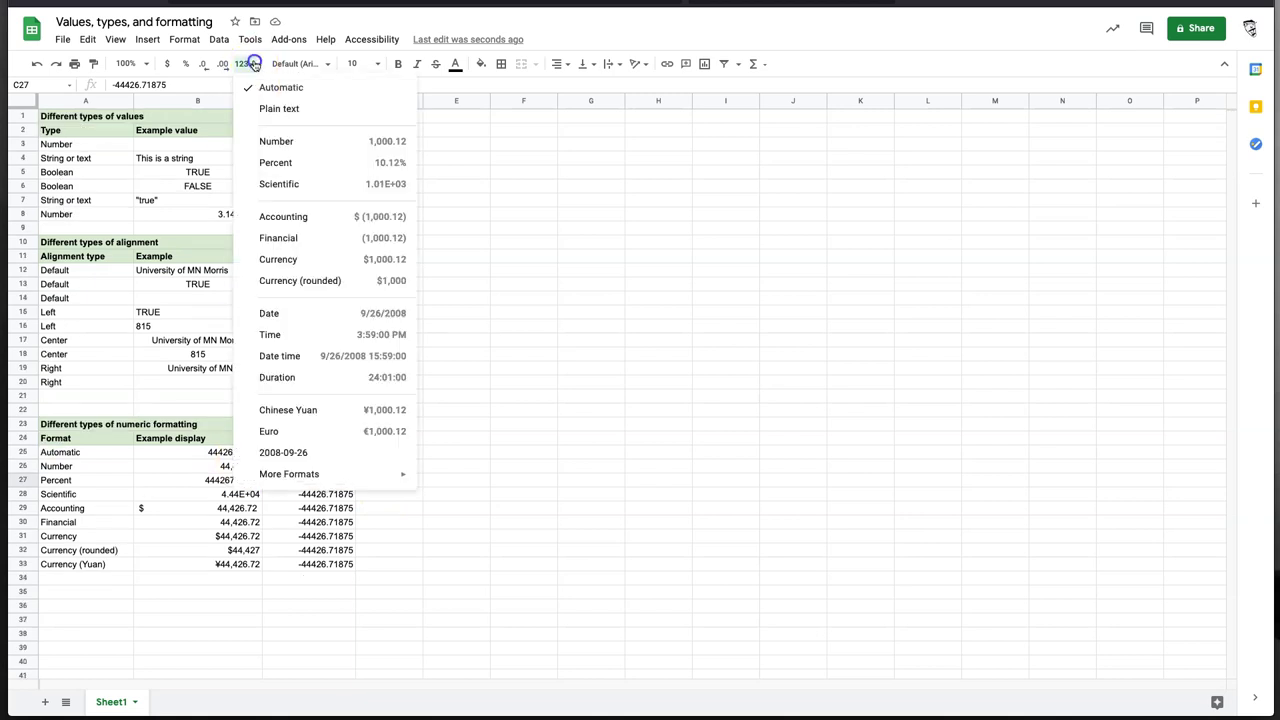
{"action": "left_click", "coordinate": [276, 163]}
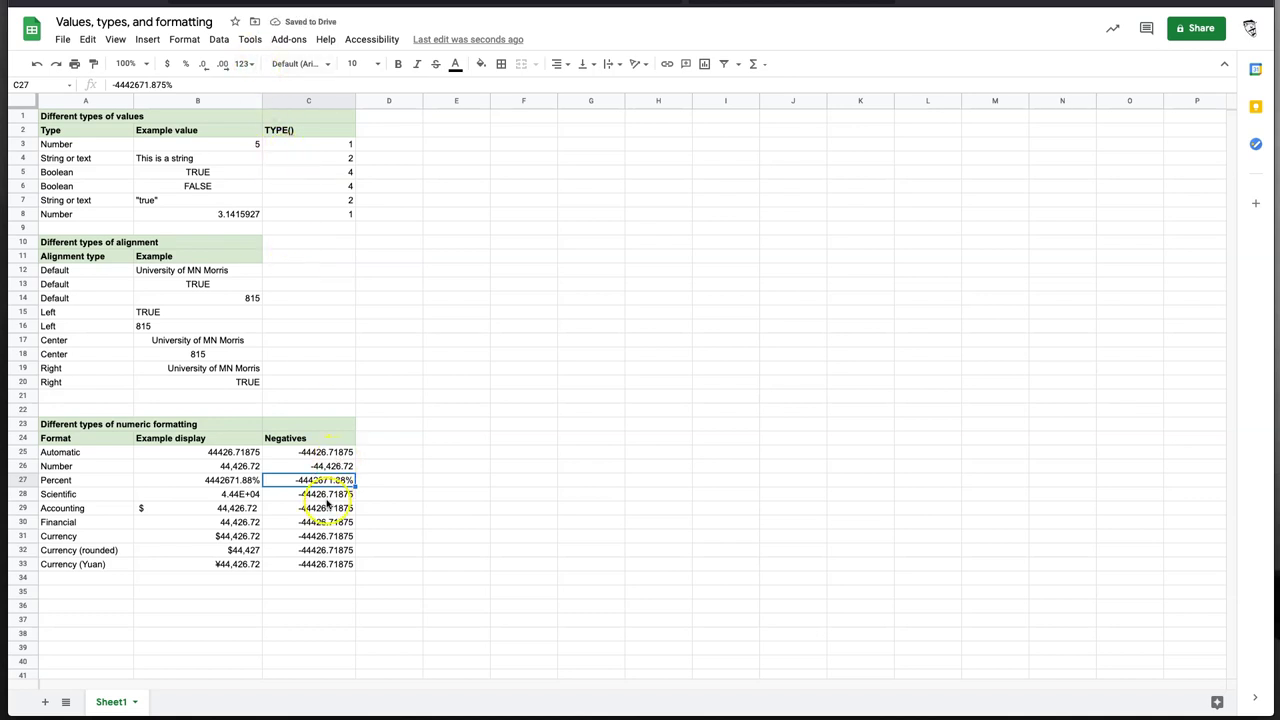
Apply the Scientific format to C28 and the Accounting format to C29
{"action": "left_click", "coordinate": [327, 494]}
{"action": "left_click", "coordinate": [251, 69]}
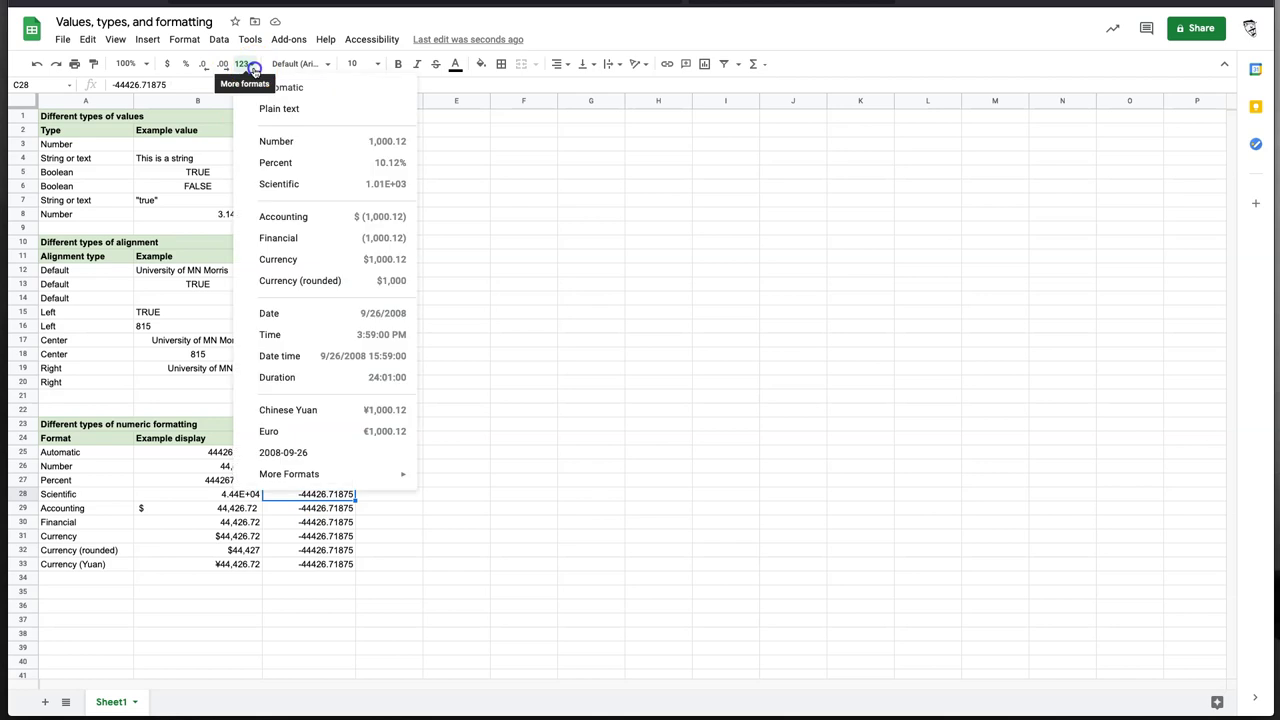
{"action": "left_click", "coordinate": [278, 185]}
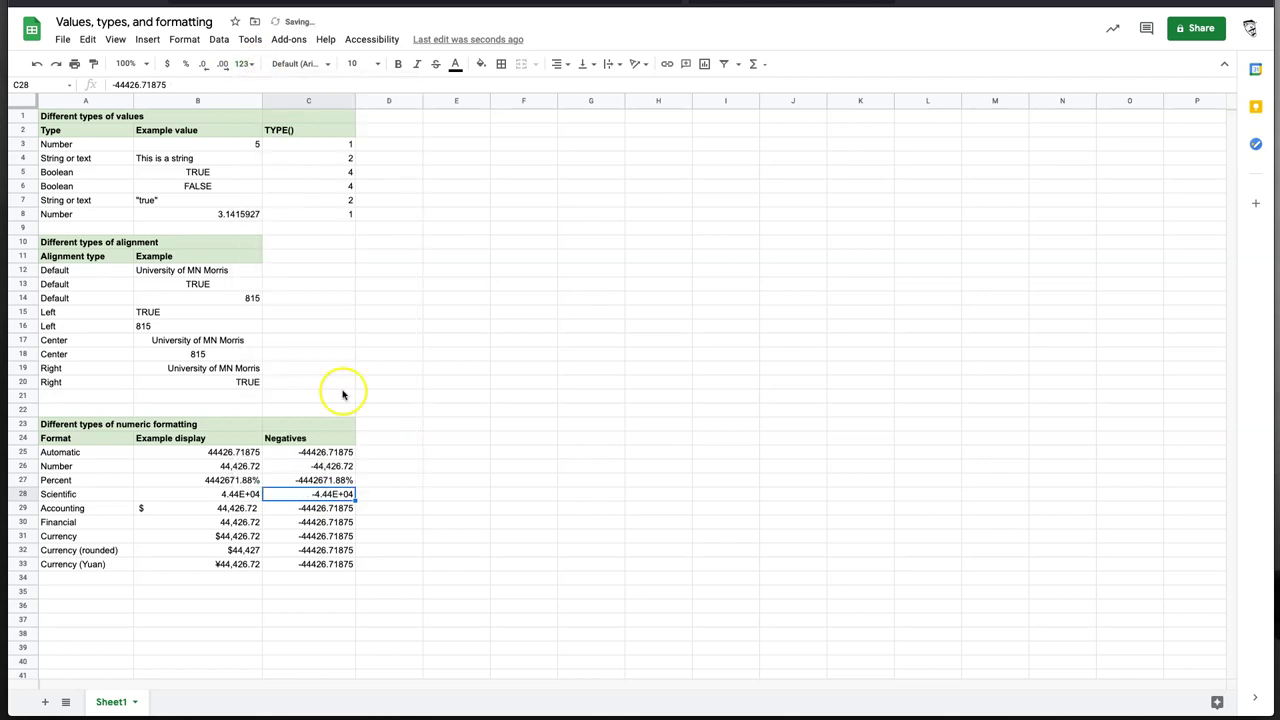
{"action": "left_click", "coordinate": [330, 508]}
{"action": "left_click", "coordinate": [245, 63]}
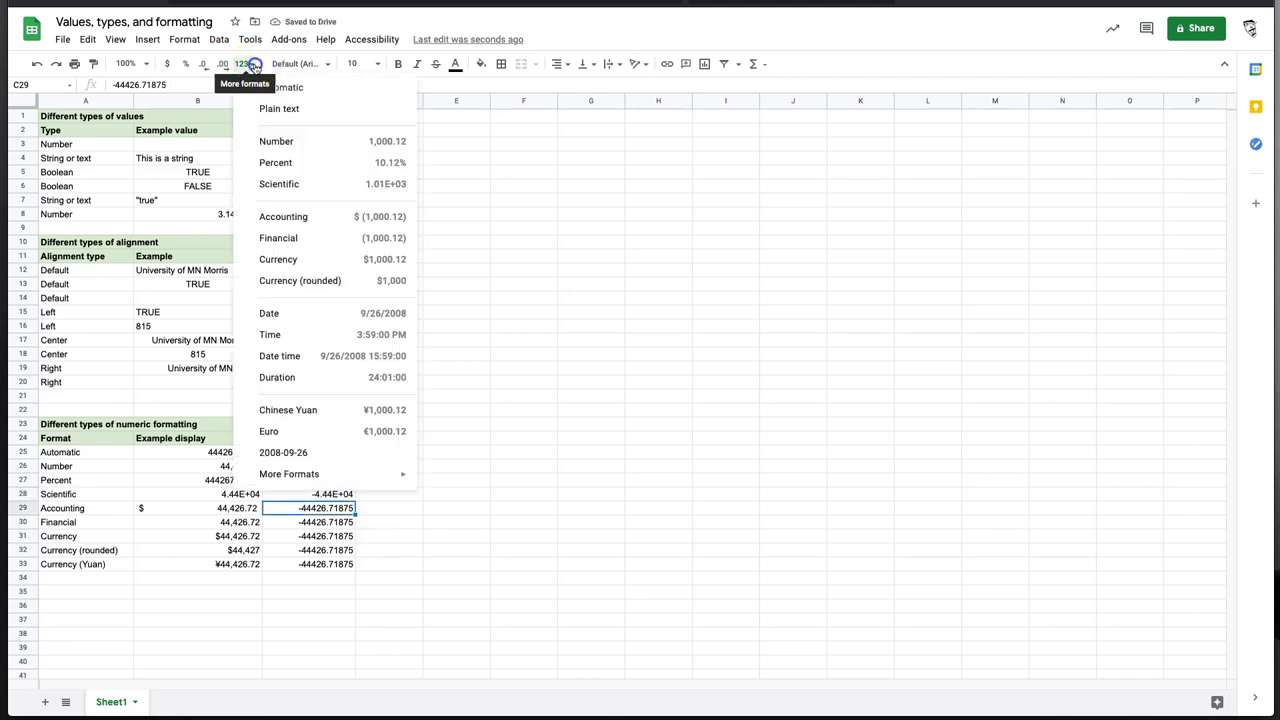
{"action": "left_click", "coordinate": [278, 216]}
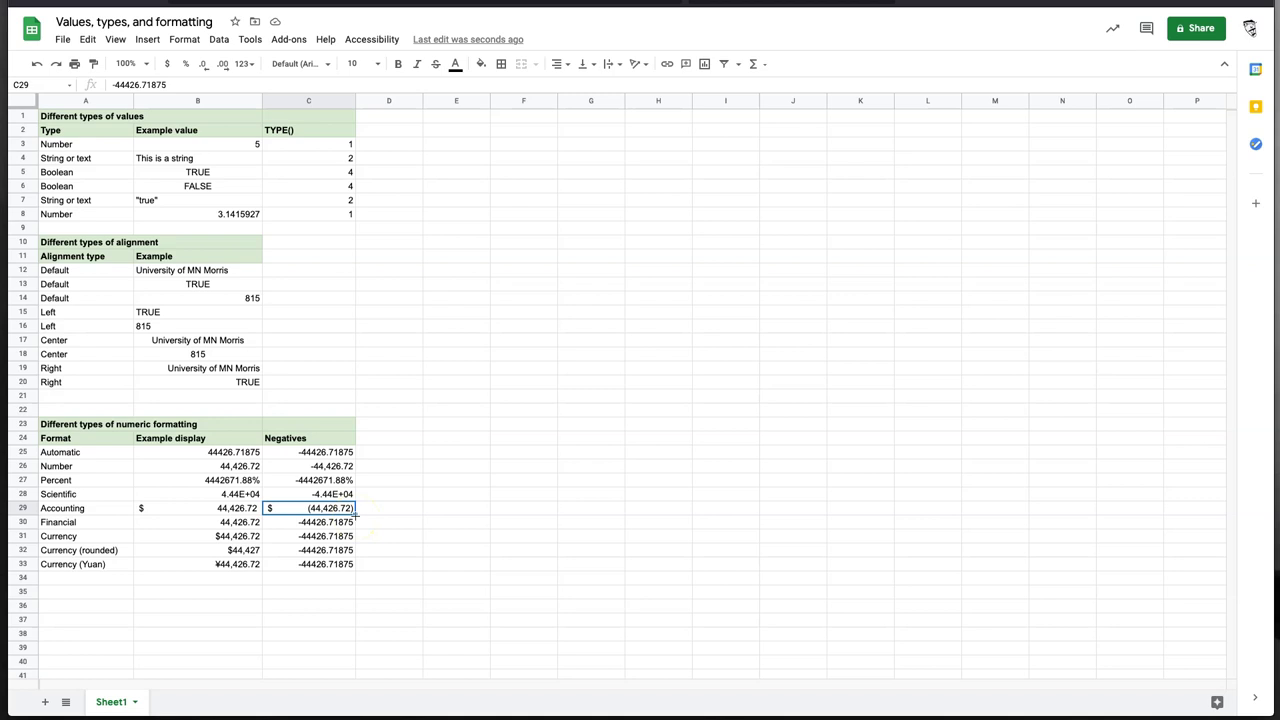
Compare the Accounting sample in the number format list with the negative number in C29, keeping that format, and move to C30
{"action": "left_click", "coordinate": [245, 63]}
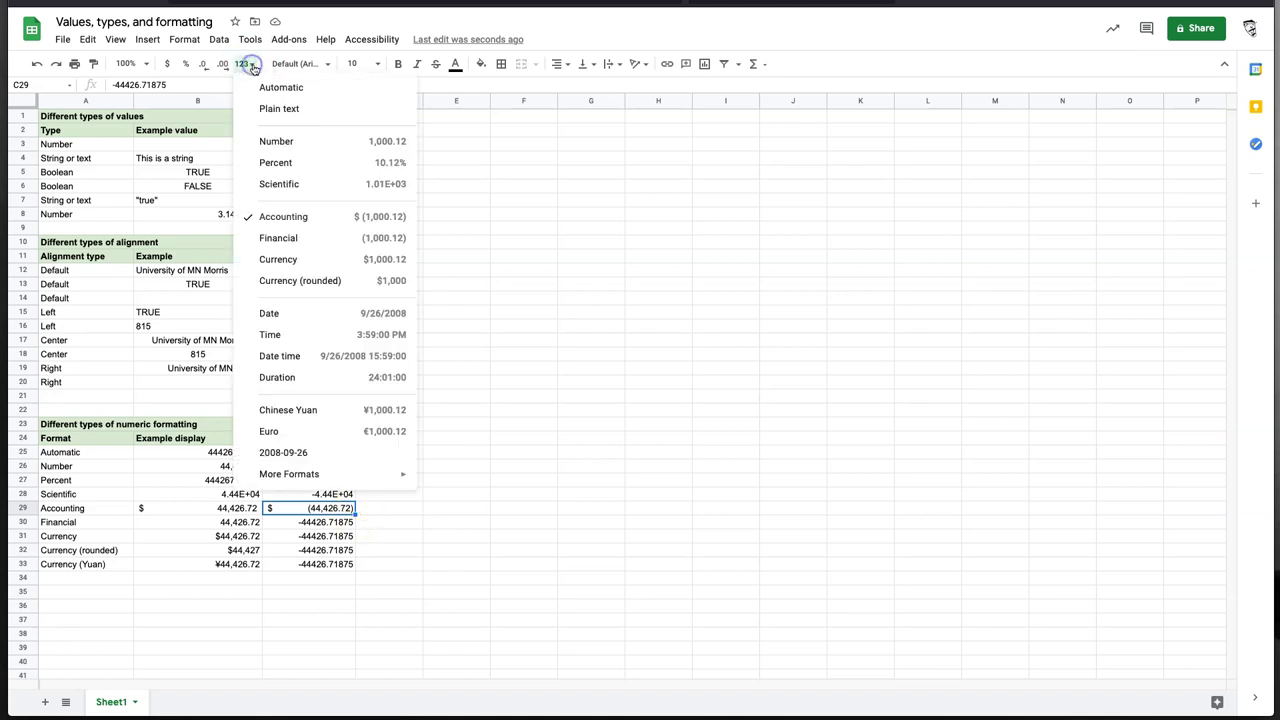
{"action": "left_click", "coordinate": [406, 224]}
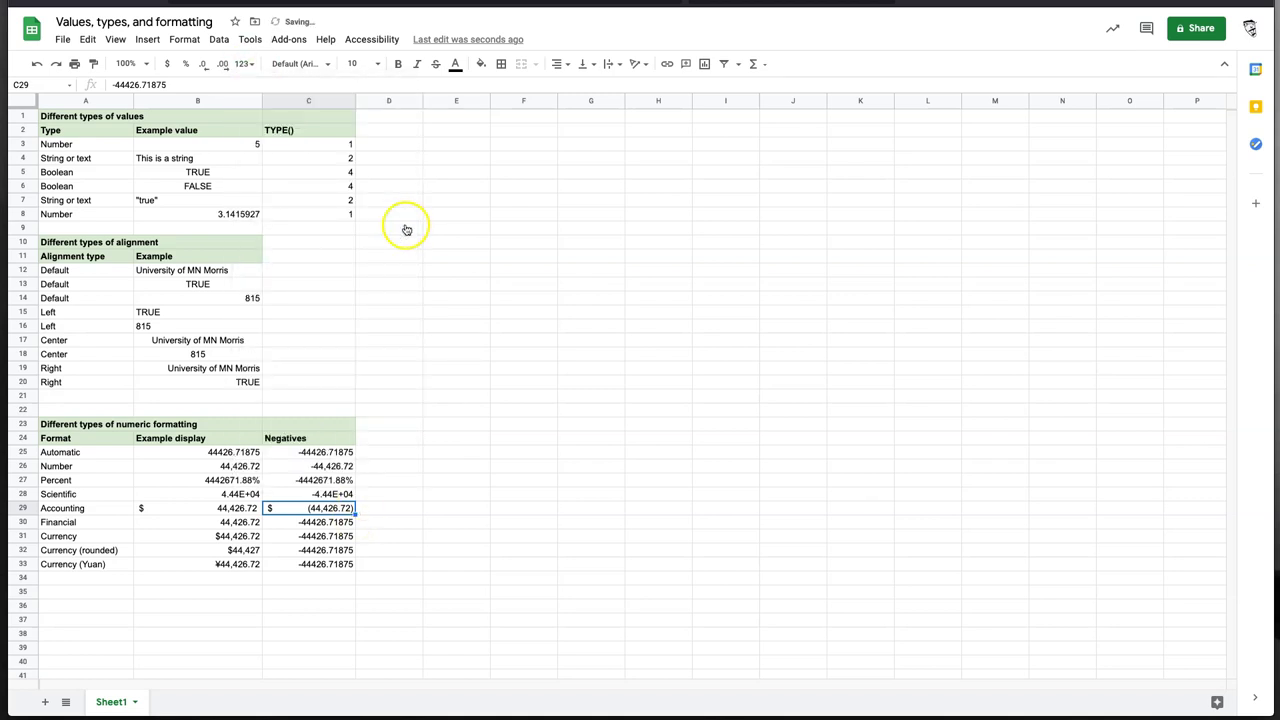
{"action": "left_click", "coordinate": [245, 63]}
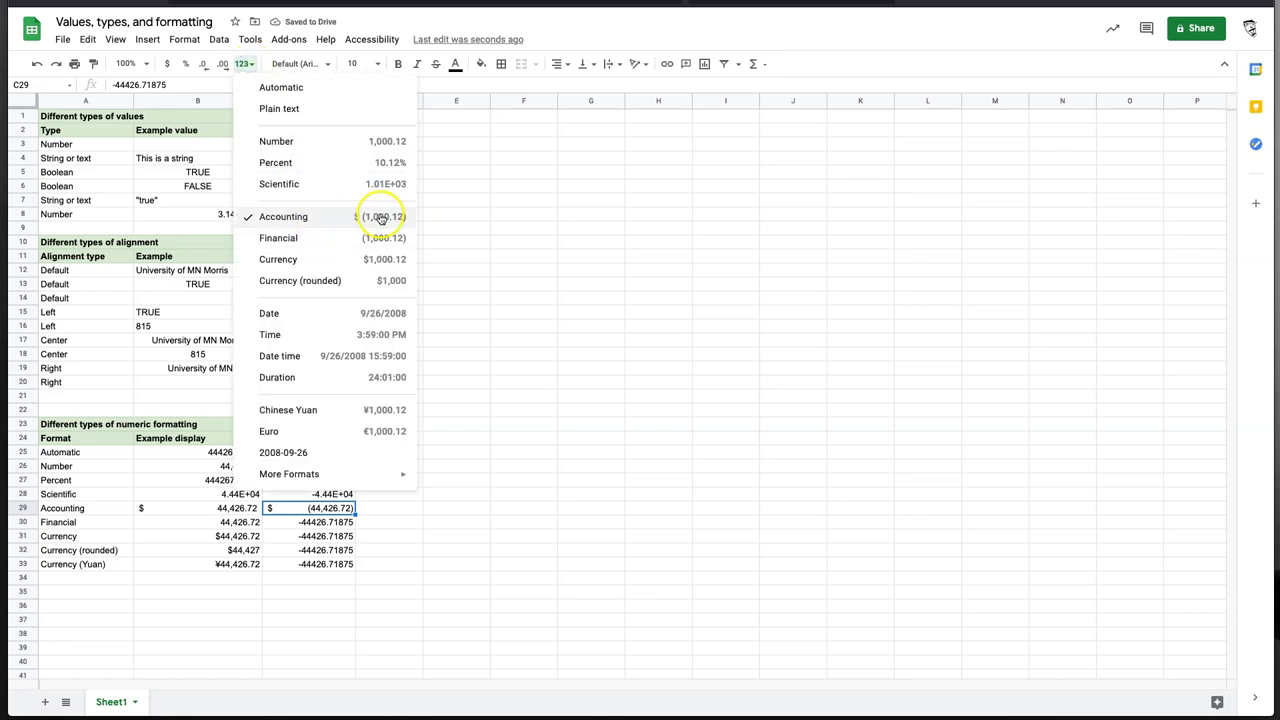
{"action": "left_click", "coordinate": [381, 217]}
{"action": "key", "text": "Down"}
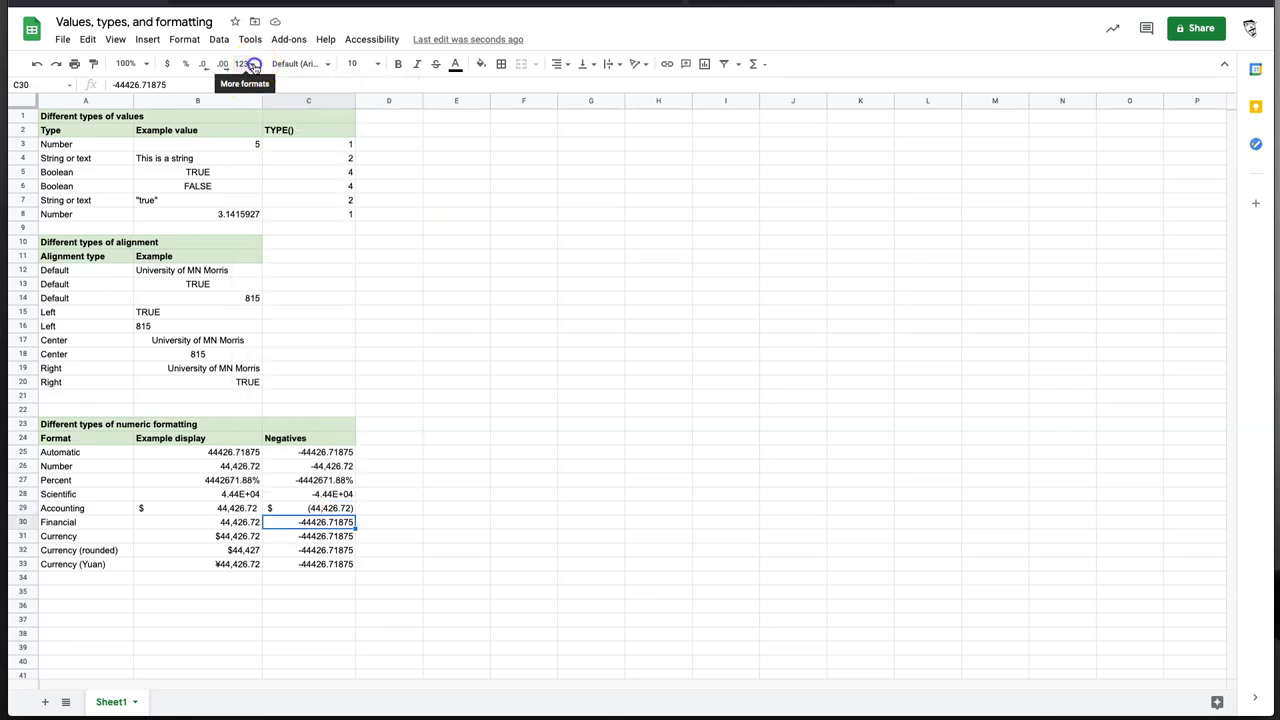
Apply the Financial format to C30 and the Currency format to C31
{"action": "left_click", "coordinate": [252, 63]}
{"action": "left_click", "coordinate": [299, 239]}
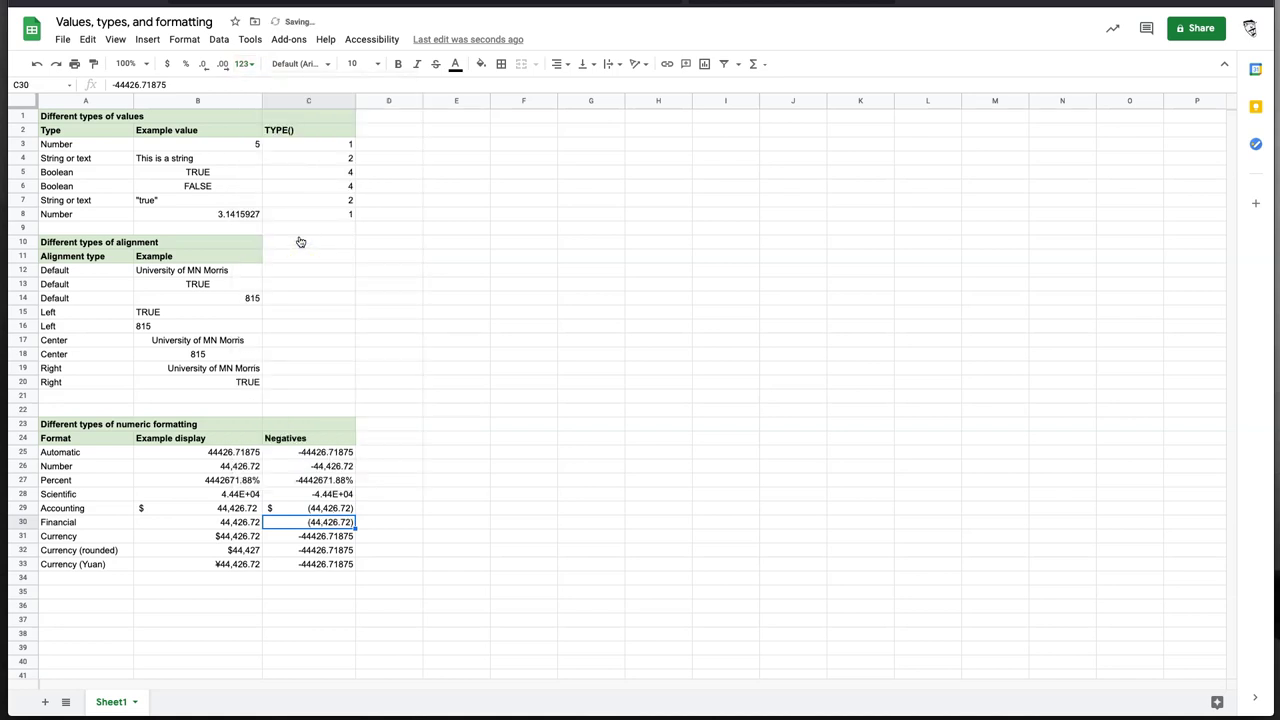
{"action": "left_click", "coordinate": [343, 537]}
{"action": "left_click", "coordinate": [245, 63]}
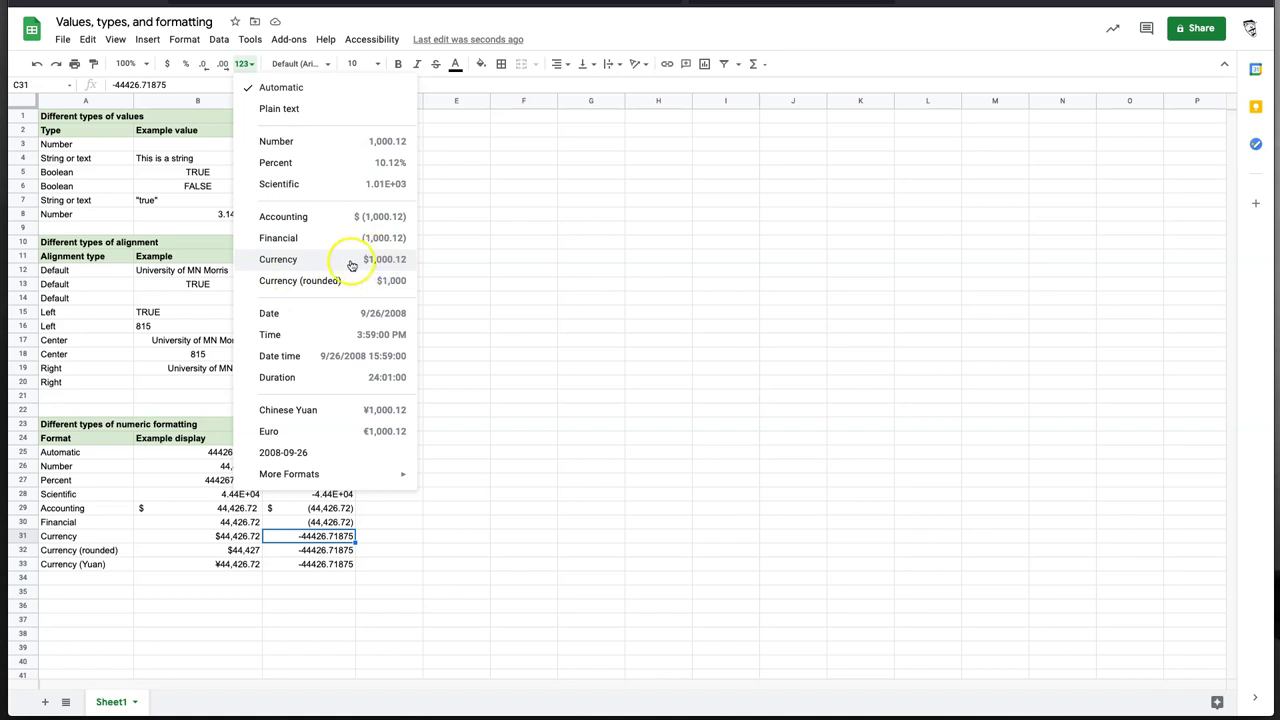
{"action": "left_click", "coordinate": [325, 260]}
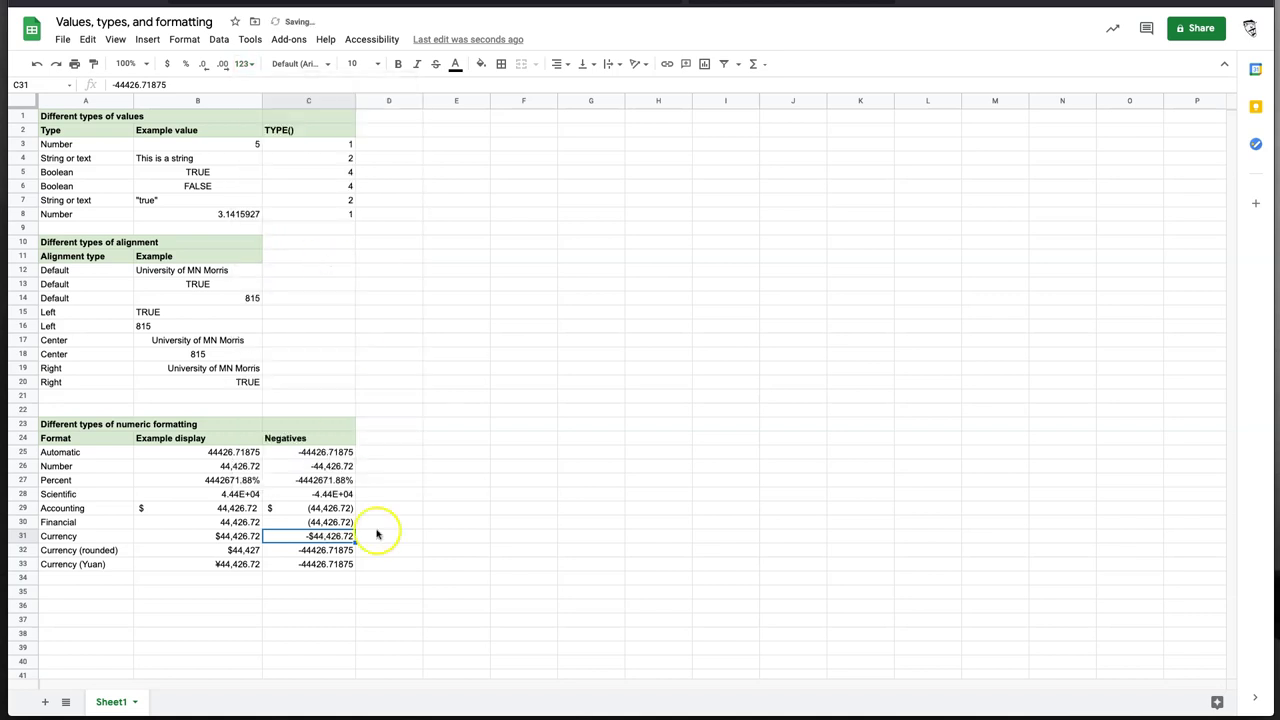
Apply the Currency (rounded) format to the negative number in C32
{"action": "left_click", "coordinate": [330, 550]}
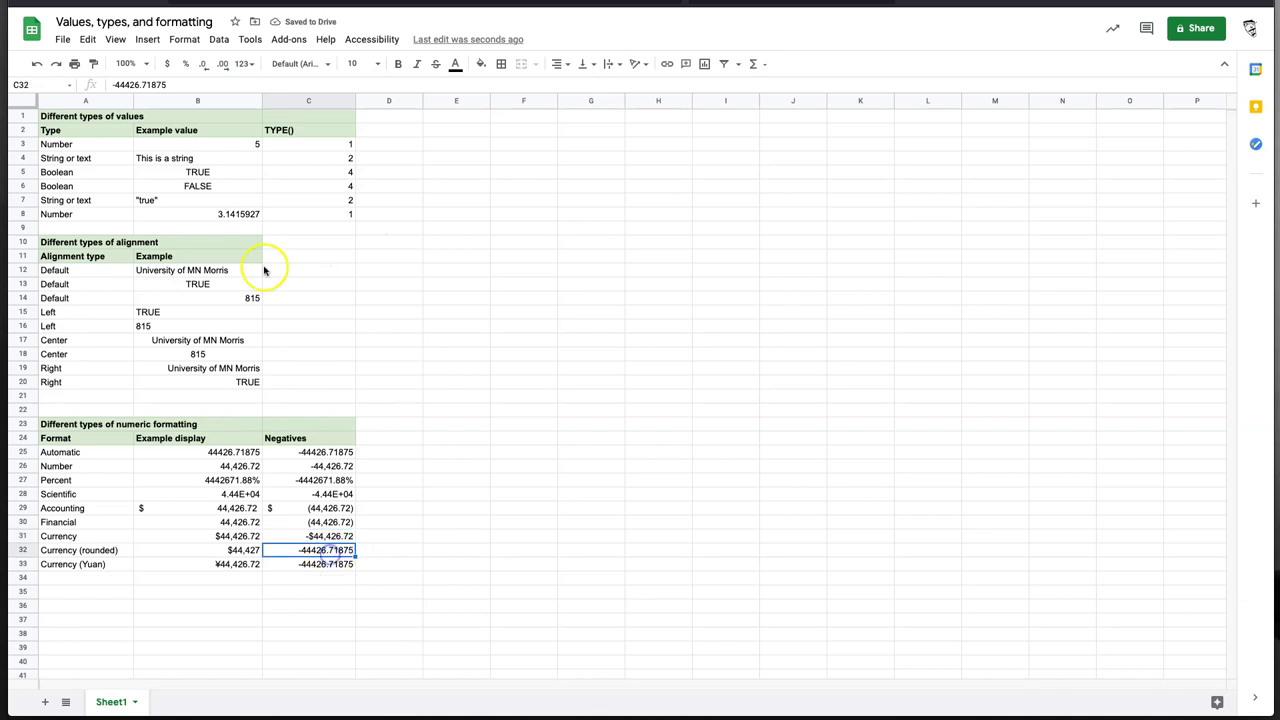
{"action": "left_click", "coordinate": [244, 63]}
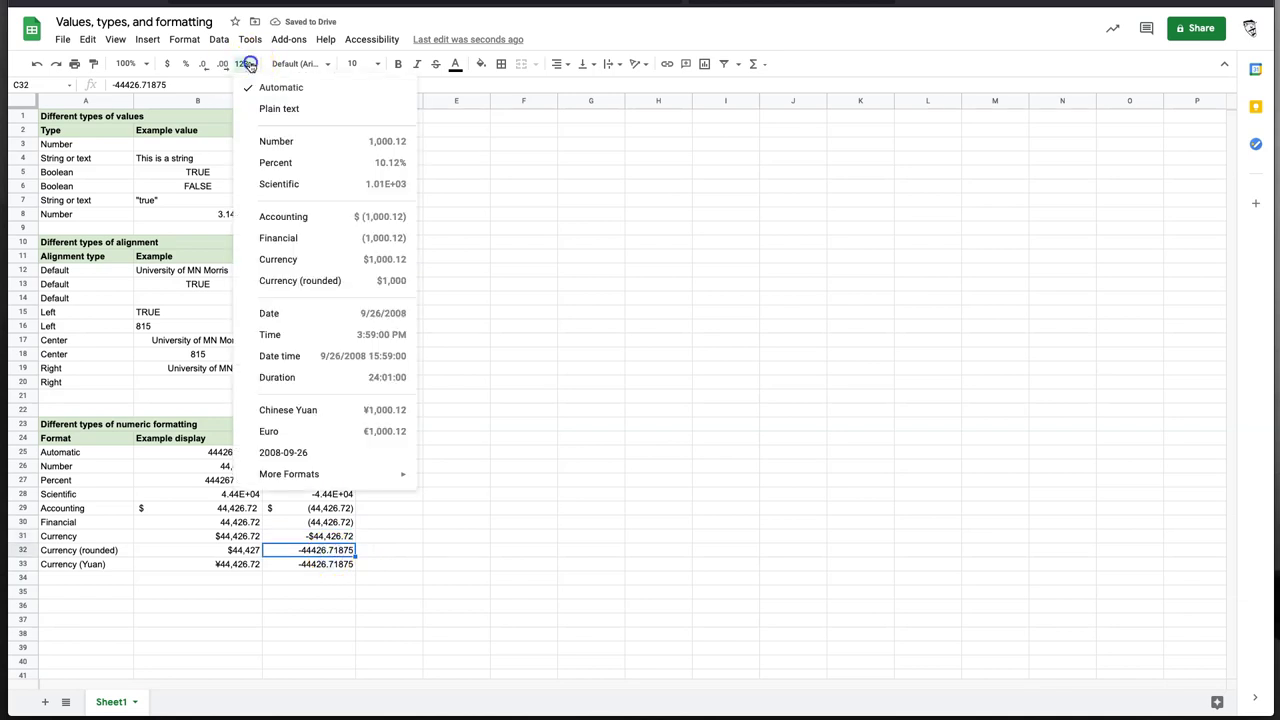
{"action": "left_click", "coordinate": [301, 281]}
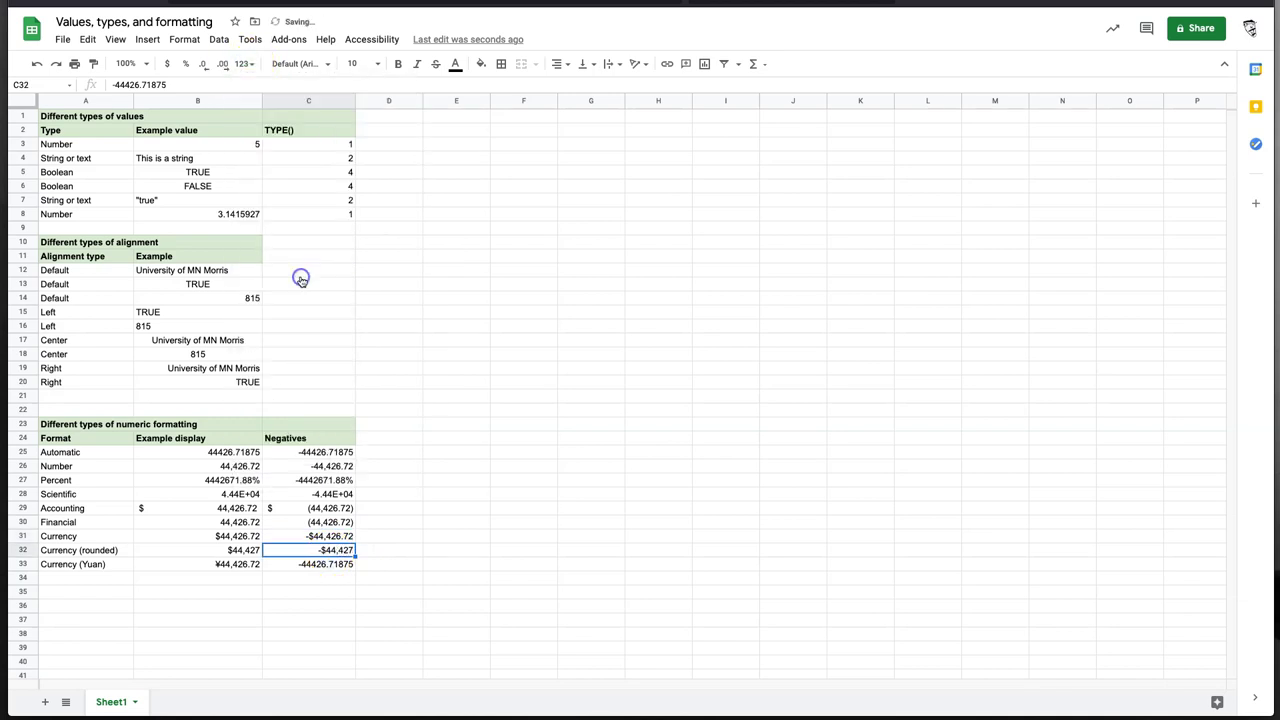
{"action": "left_click", "coordinate": [253, 65]}
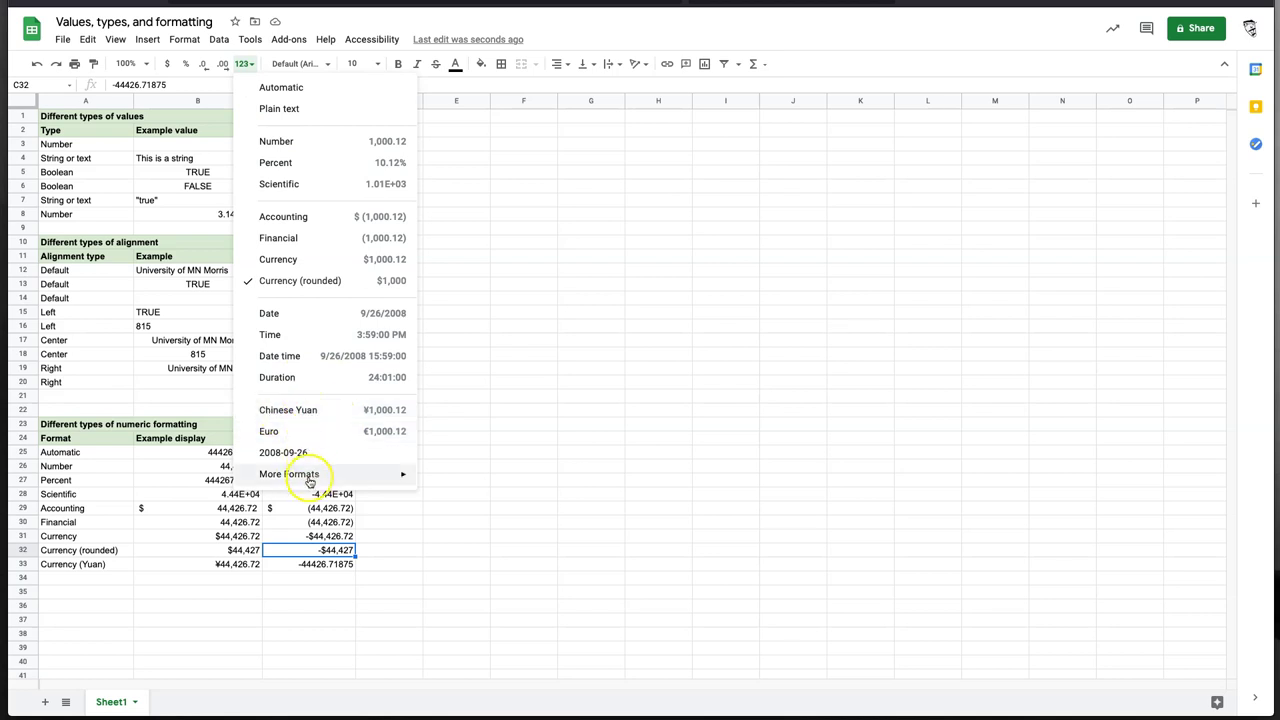
{"action": "mouse_move", "coordinate": [314, 474]}
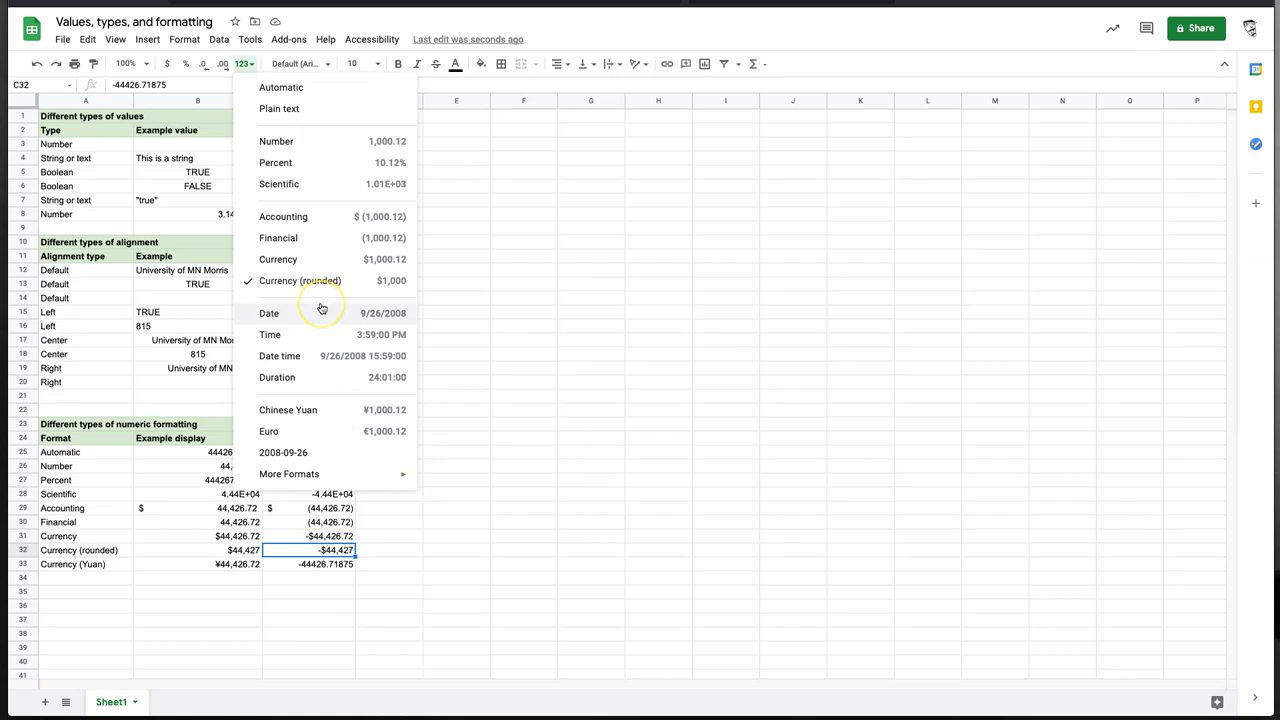
{"action": "left_click", "coordinate": [320, 280]}
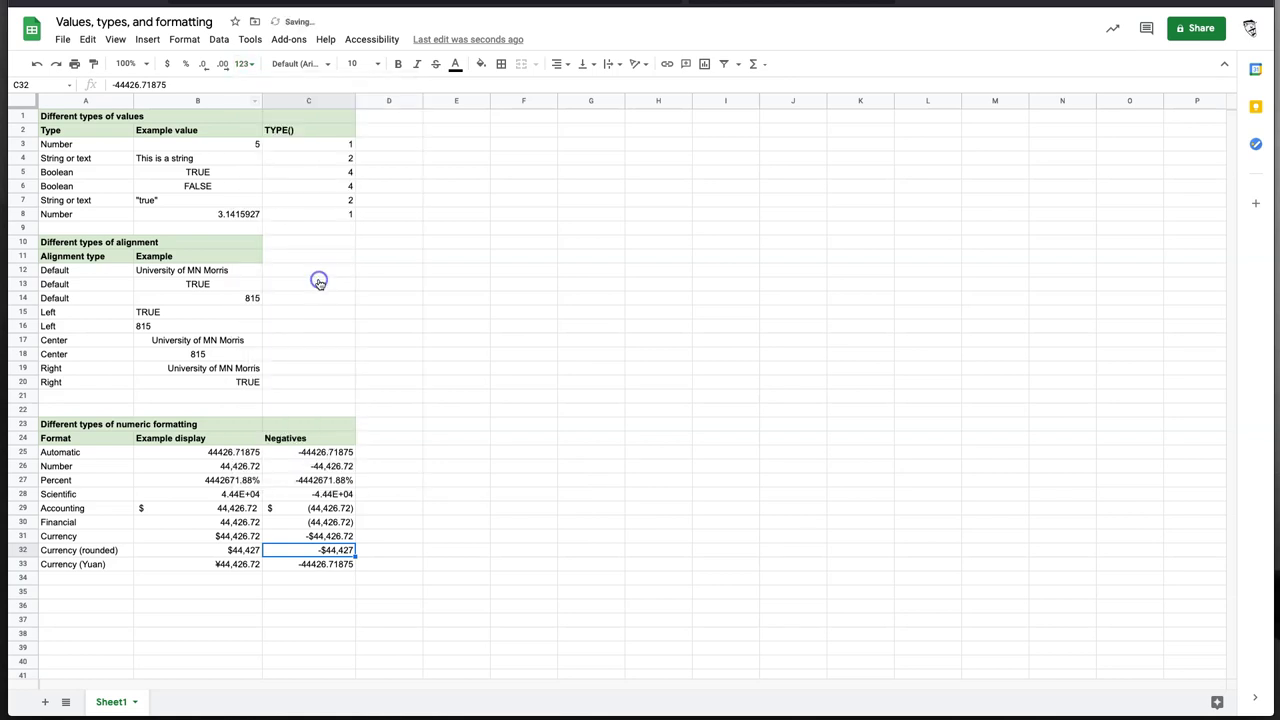
Apply the Chinese Yuan format to the negative number in C33
{"action": "left_click", "coordinate": [332, 556]}
{"action": "left_click", "coordinate": [333, 564]}
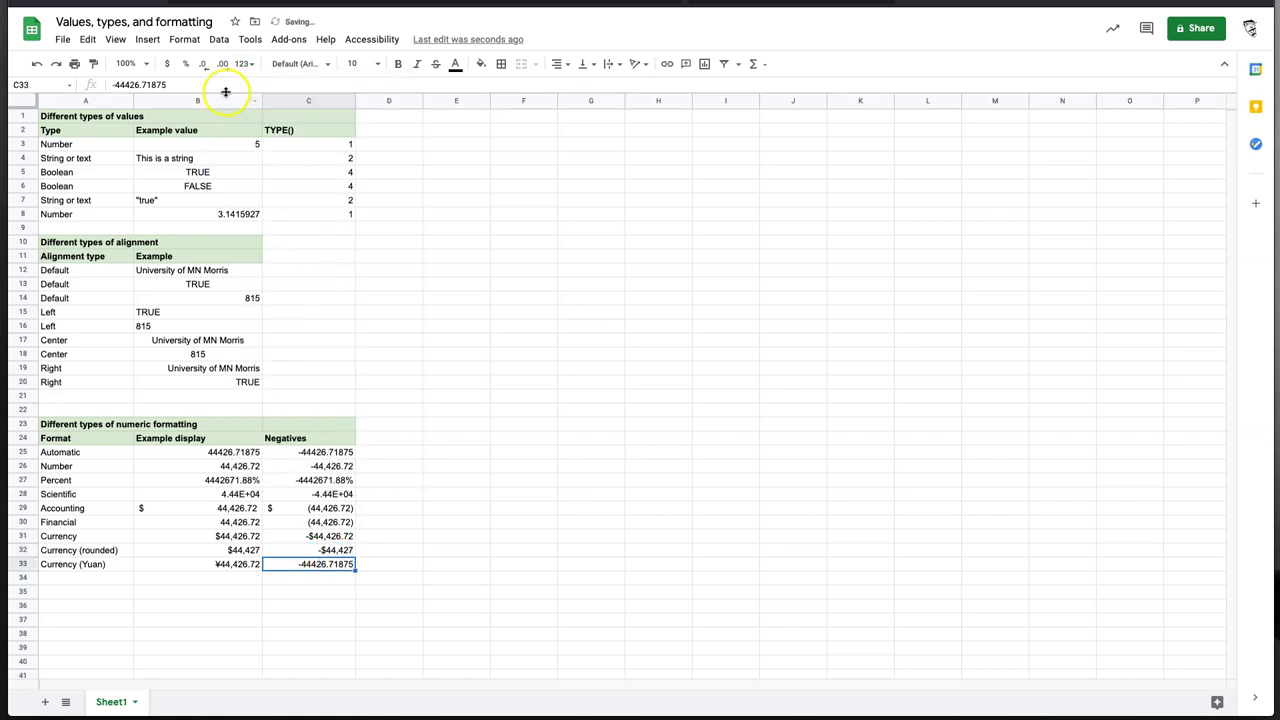
{"action": "left_click", "coordinate": [252, 66]}
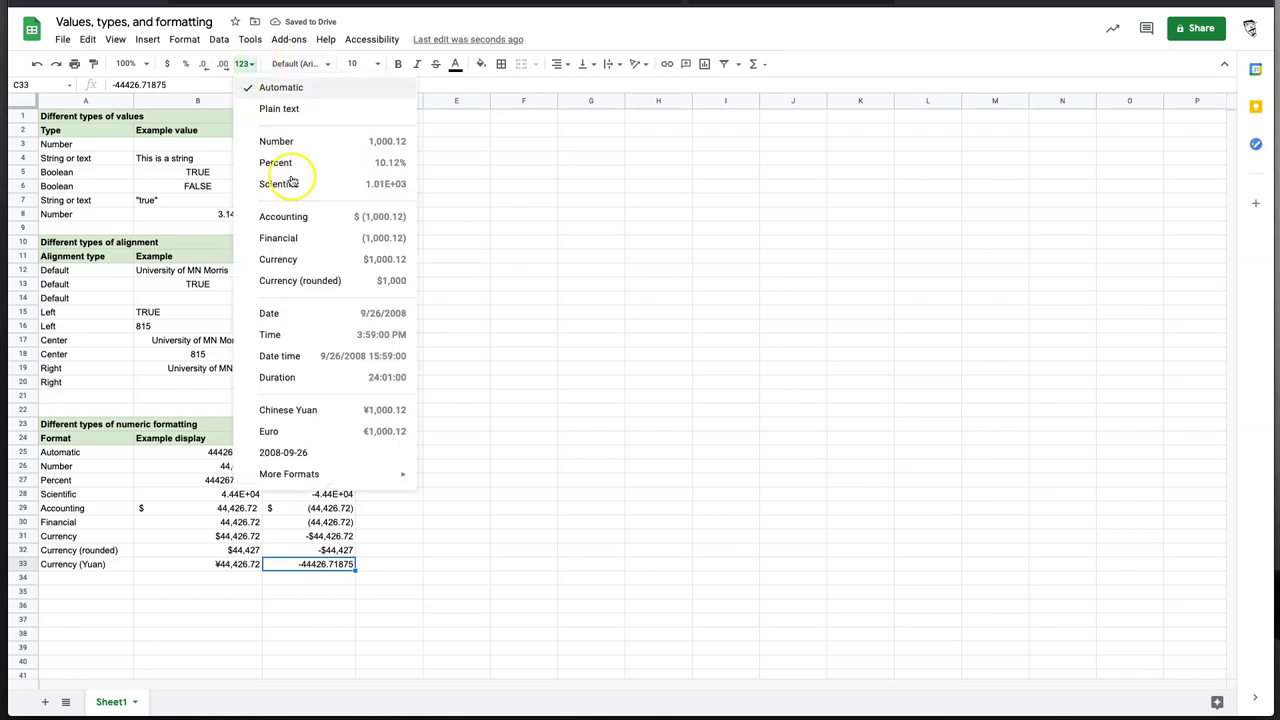
{"action": "left_click", "coordinate": [311, 410]}
{"action": "left_click", "coordinate": [482, 619]}
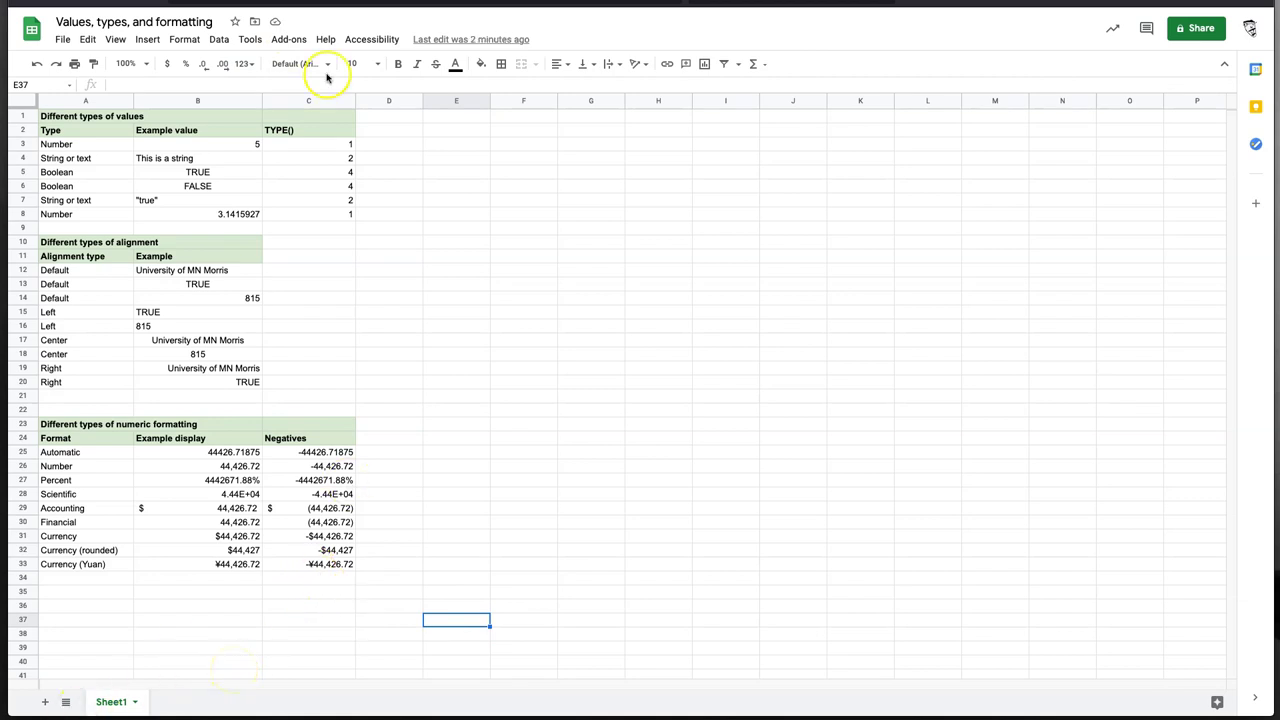
Enter the table title "Different types of date/time formatting" in E23, with the headers "Format" in E24 and "Display" in F24
{"action": "left_click", "coordinate": [245, 64]}
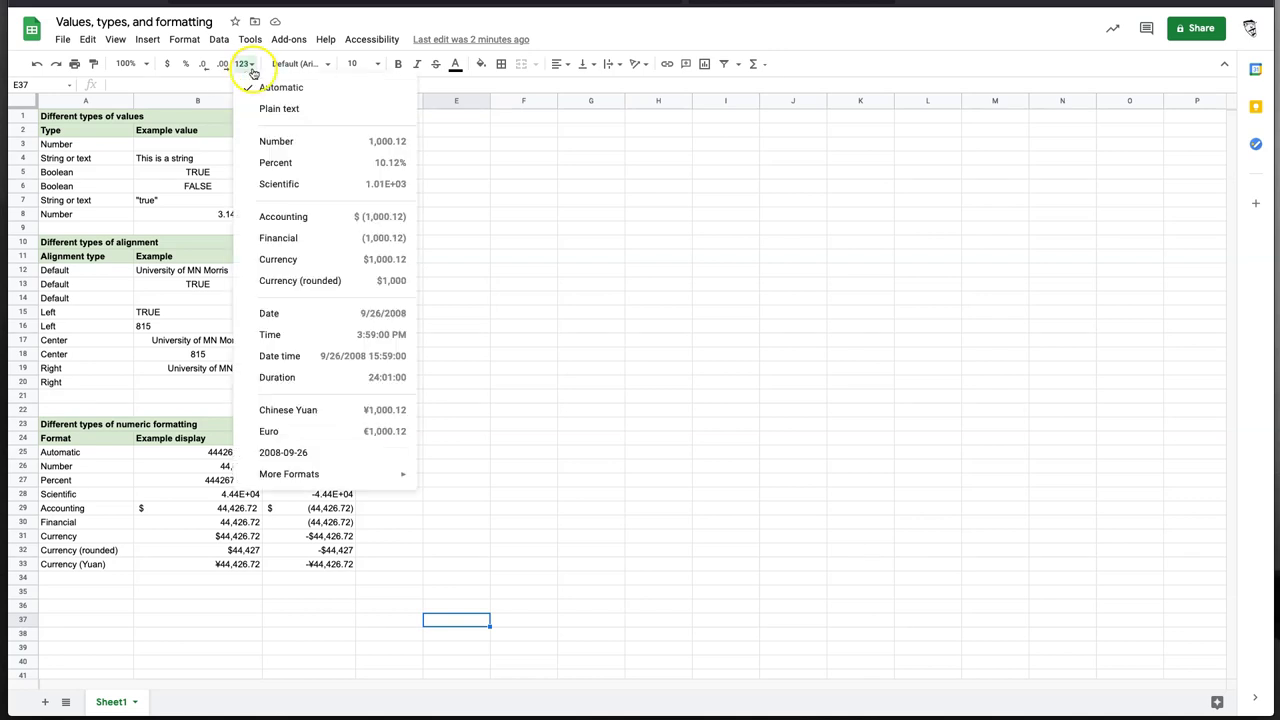
{"action": "left_click", "coordinate": [386, 376]}
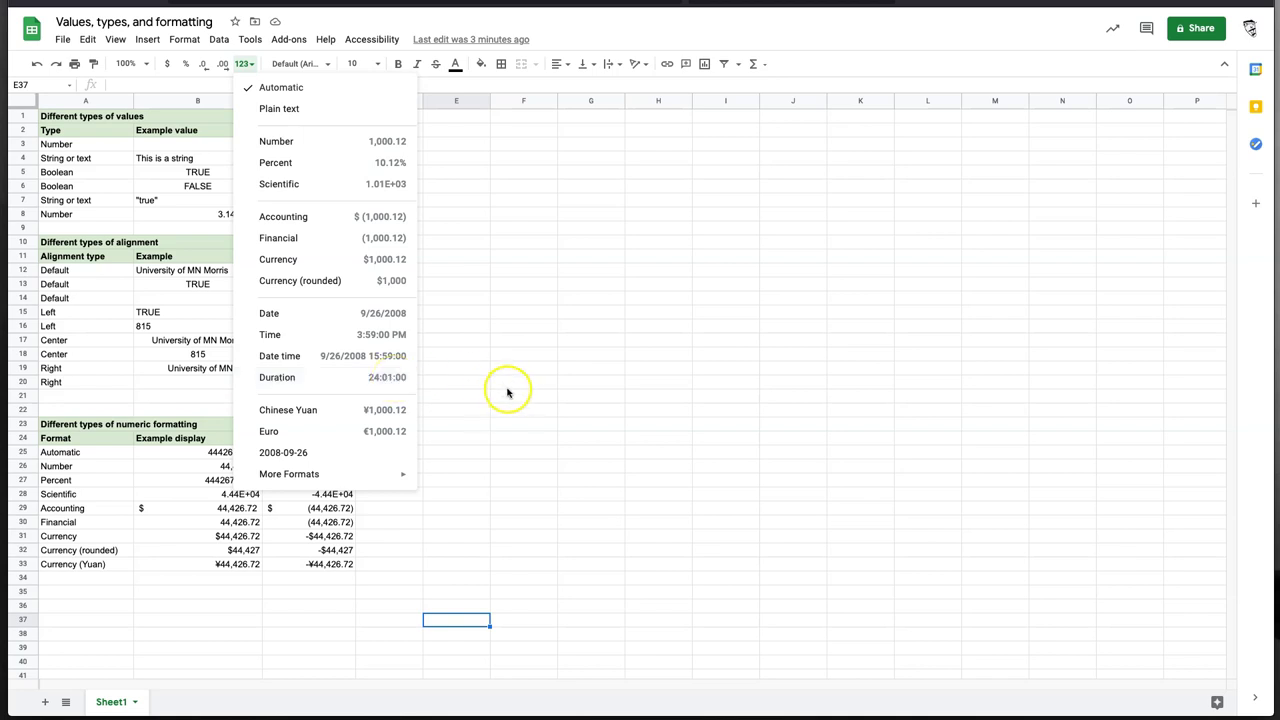
{"action": "left_click", "coordinate": [506, 421]}
{"action": "left_click", "coordinate": [477, 426]}
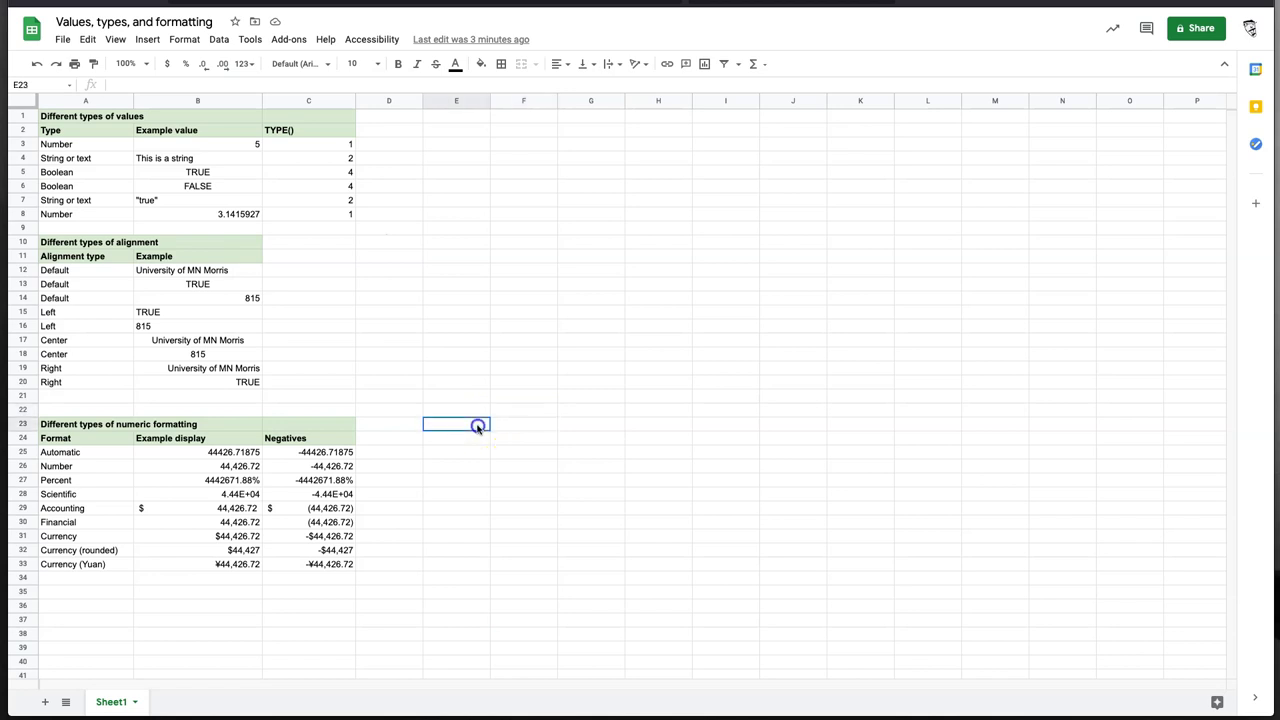
{"action": "type", "text": "Different types of date/time formatting"}
{"action": "key", "text": "Return"}
{"action": "type", "text": "Format"}
{"action": "key", "text": "Tab"}
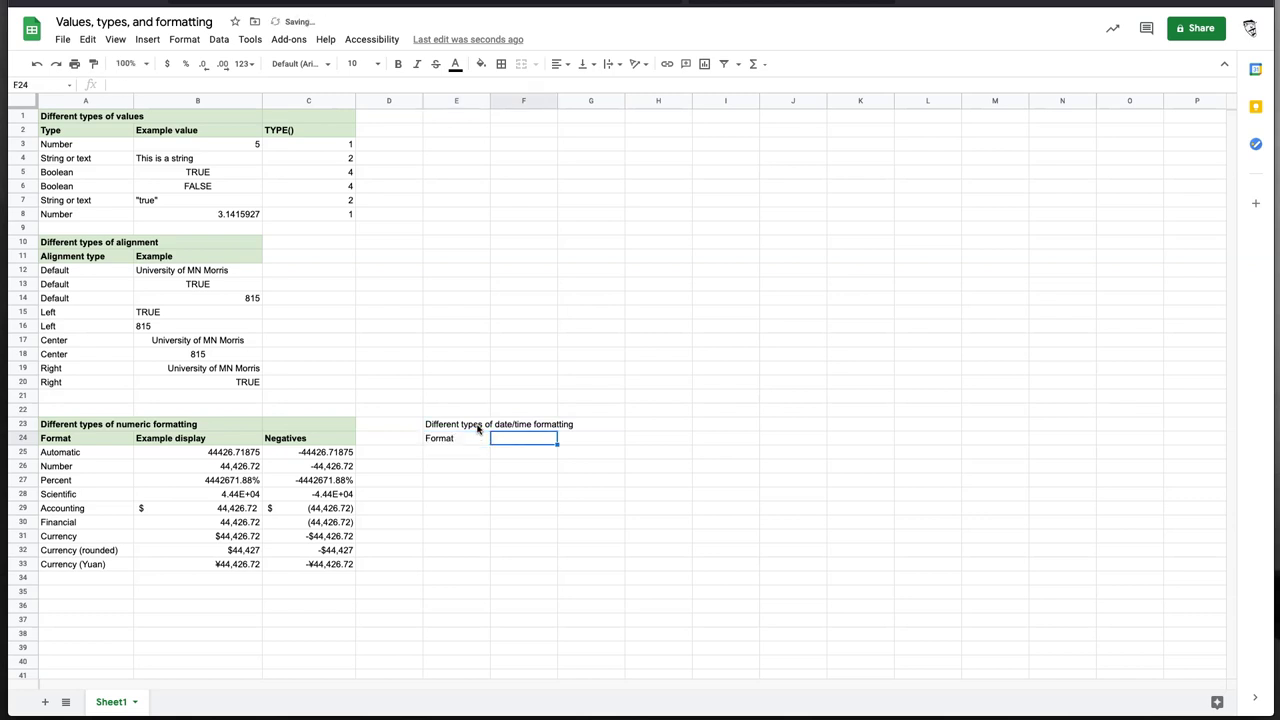
{"action": "type", "text": "Display"}
{"action": "key", "text": "Return"}
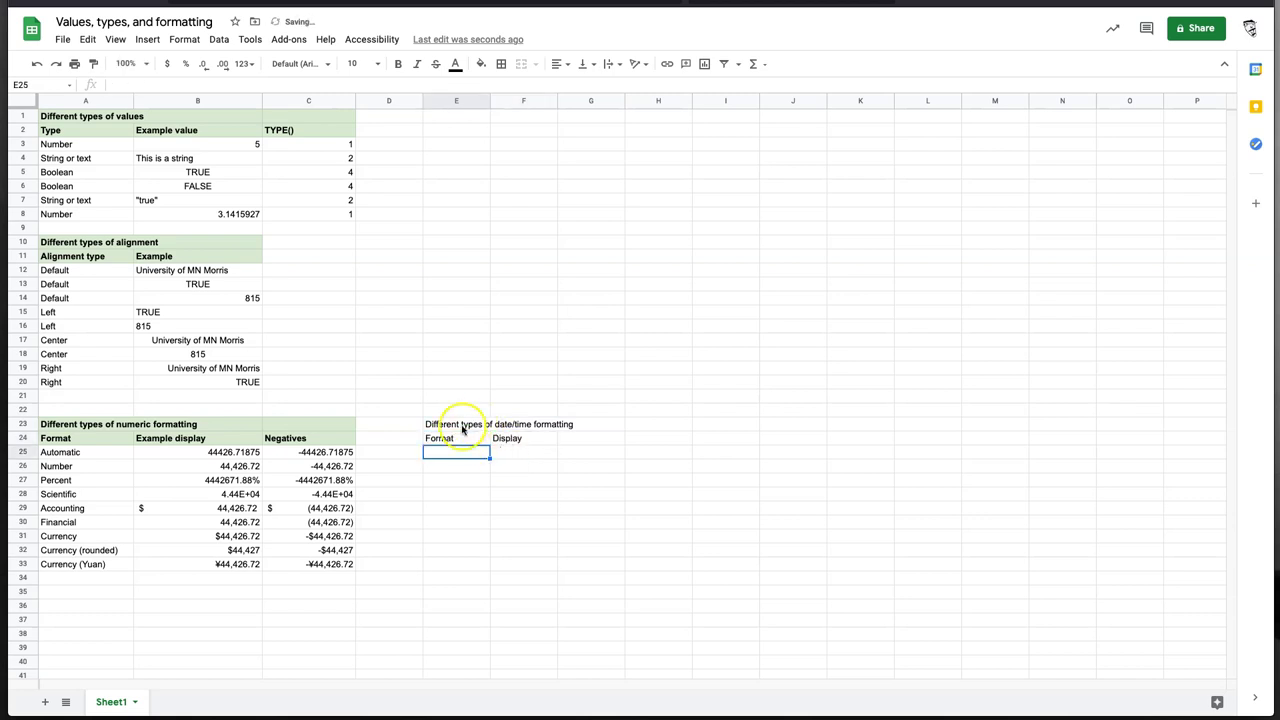
Format the header cells E23:F24 in bold with a light green fill, and widen columns F and E
{"action": "left_click_drag", "start_coordinate": [458, 424], "coordinate": [505, 438]}
{"action": "left_click", "coordinate": [481, 64]}
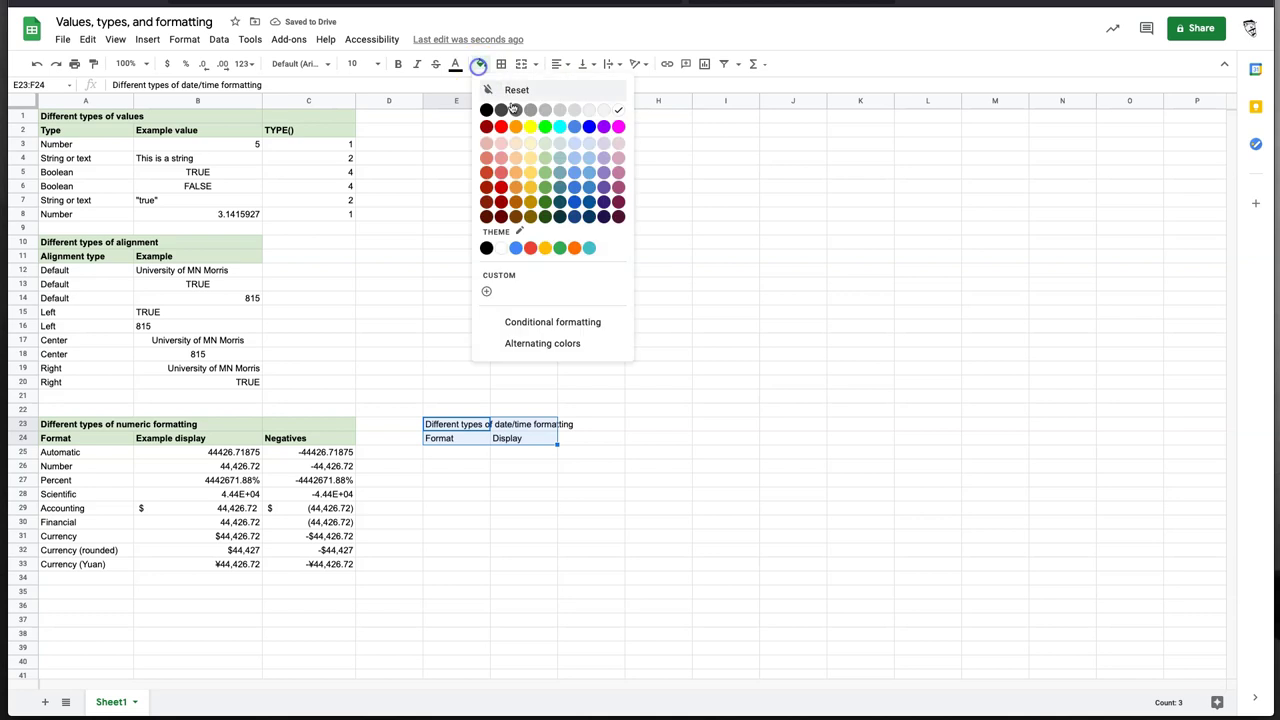
{"action": "left_click", "coordinate": [544, 144]}
{"action": "left_click", "coordinate": [397, 63]}
{"action": "left_click_drag", "start_coordinate": [557, 100], "coordinate": [598, 102]}
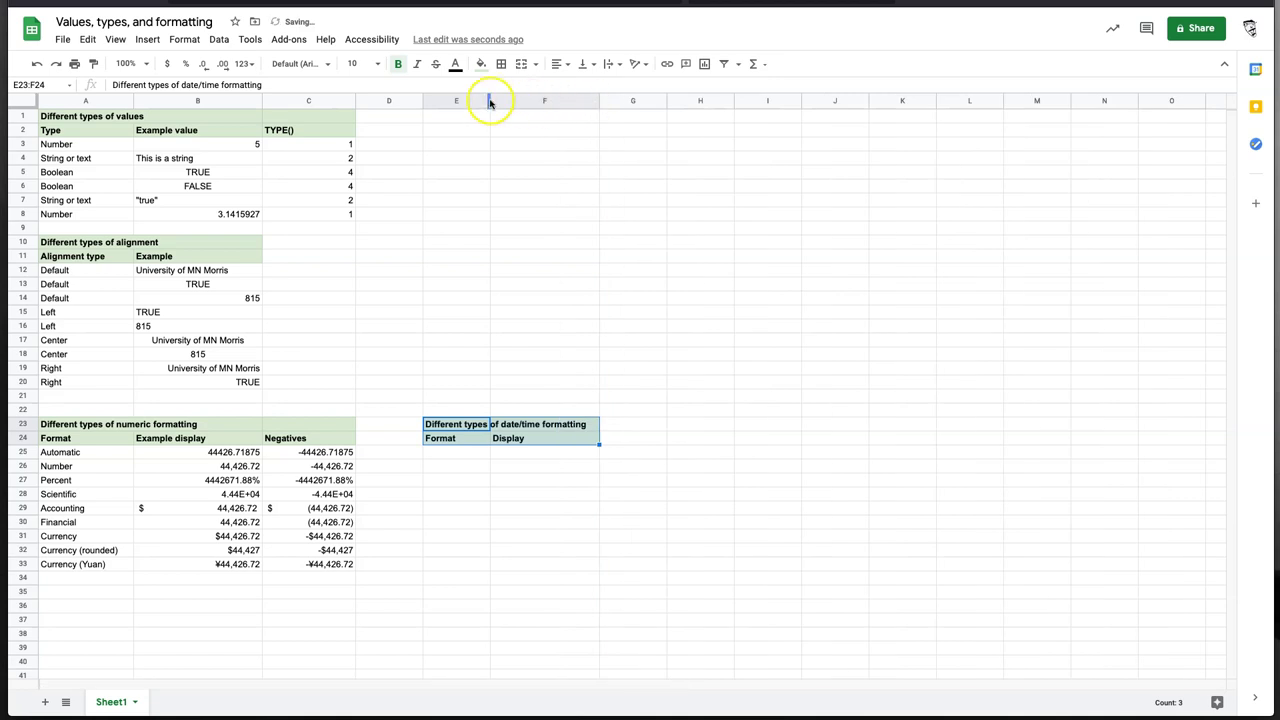
{"action": "left_click_drag", "start_coordinate": [490, 100], "coordinate": [505, 103]}
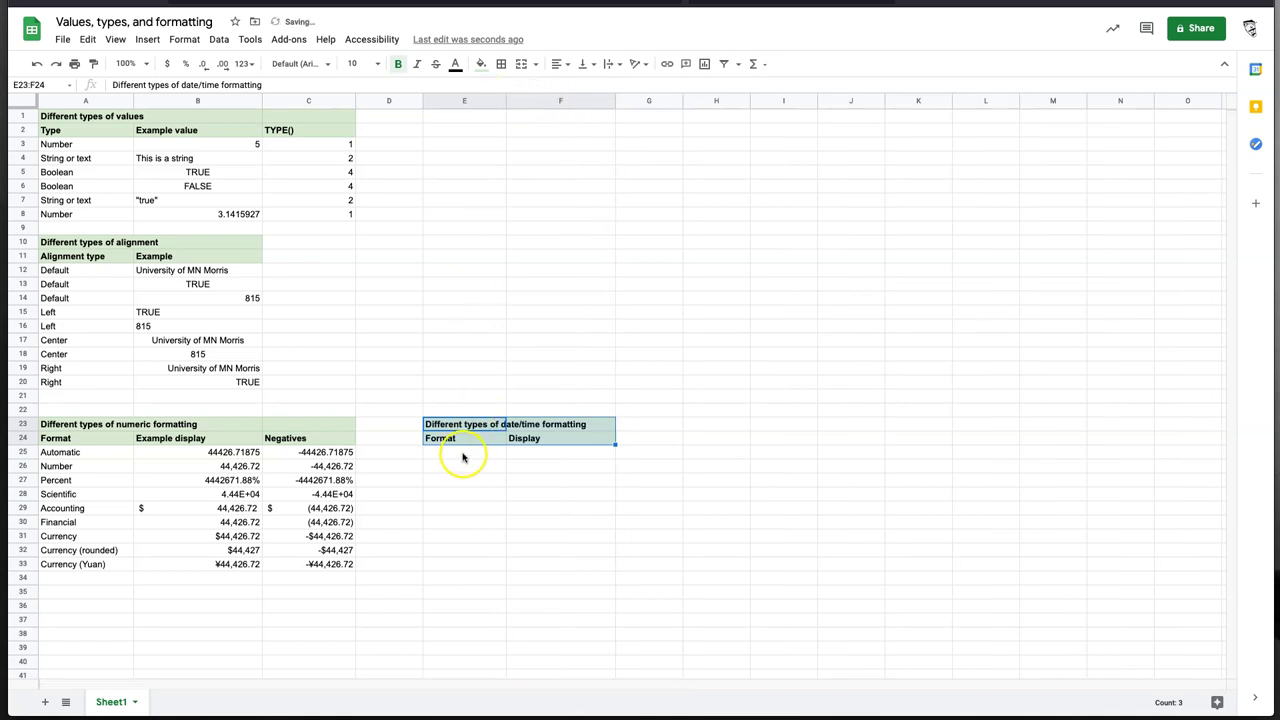
List the format names Automatic, Date, Time, Date time and Duration in cells E25 to E29
{"action": "left_click", "coordinate": [243, 64]}
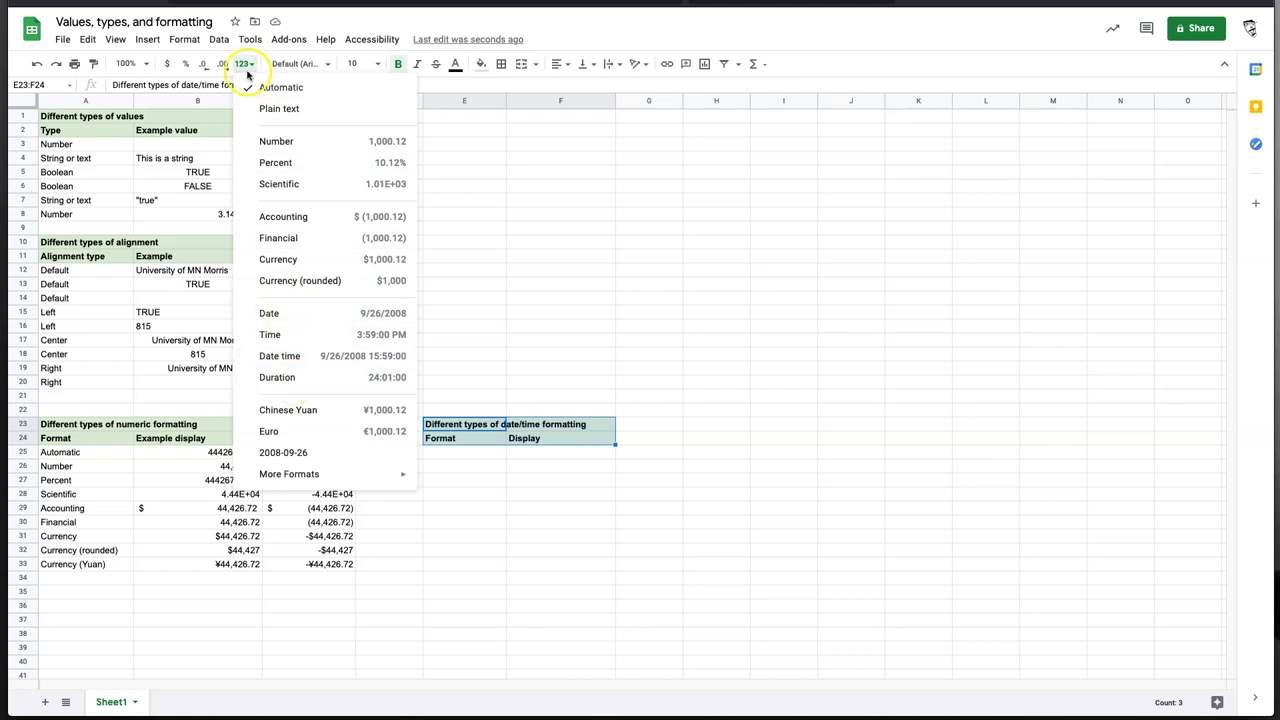
{"action": "left_click", "coordinate": [244, 64]}
{"action": "left_click", "coordinate": [450, 452]}
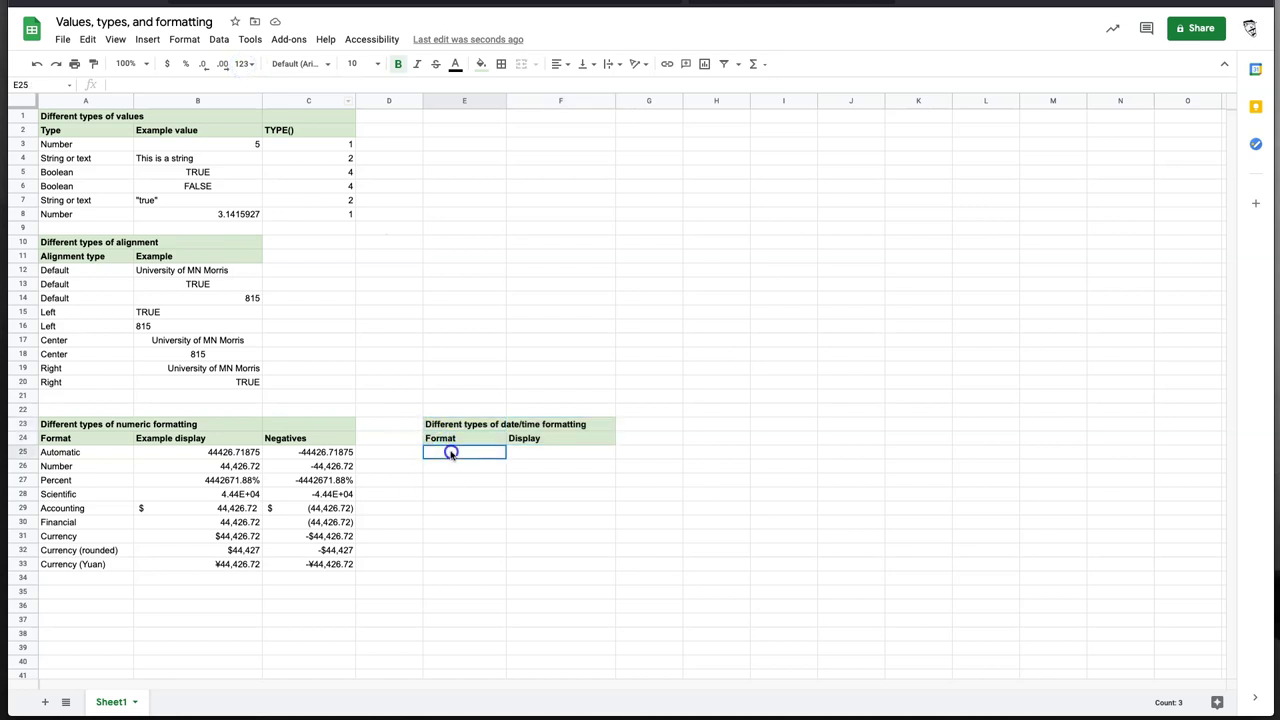
{"action": "type", "text": "Automat"}
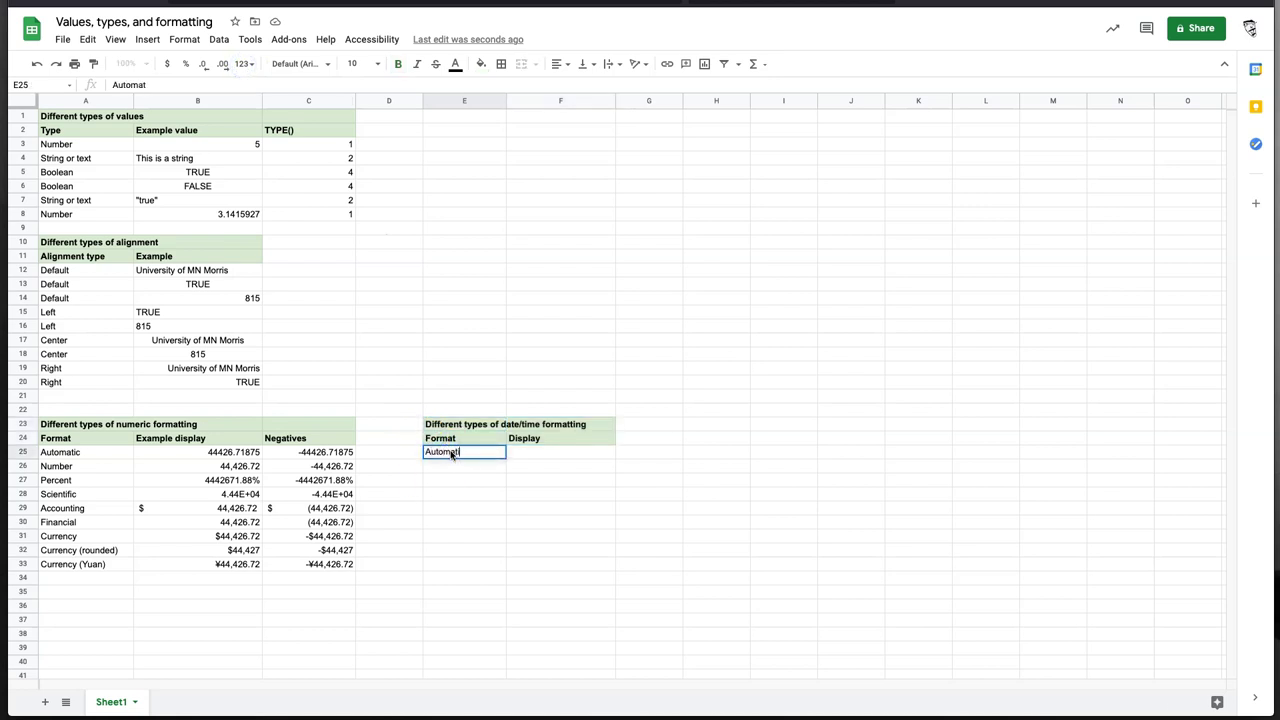
{"action": "type", "text": "ic"}
{"action": "key", "text": "Return"}
{"action": "type", "text": "Date"}
{"action": "key", "text": "Return"}
{"action": "type", "text": "Time"}
{"action": "key", "text": "Return"}
{"action": "type", "text": "Date time"}
{"action": "key", "text": "Return"}
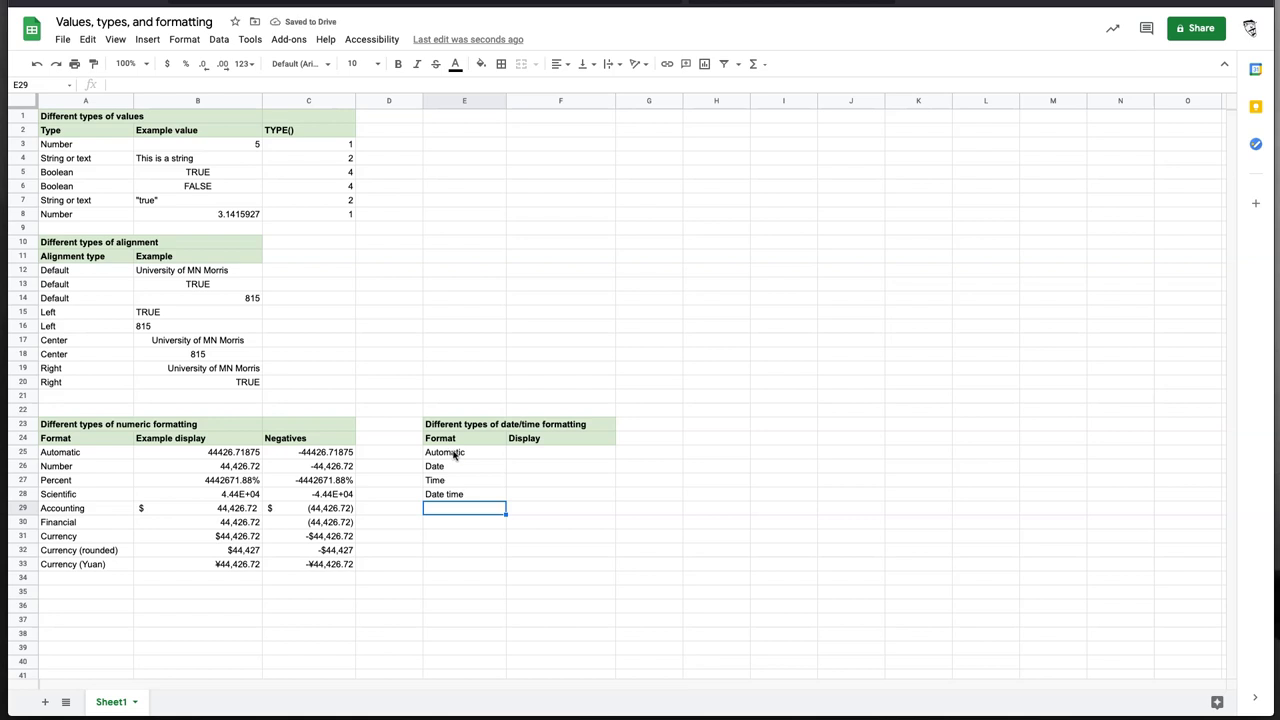
{"action": "type", "text": "Duration"}
{"action": "key", "text": "Tab"}
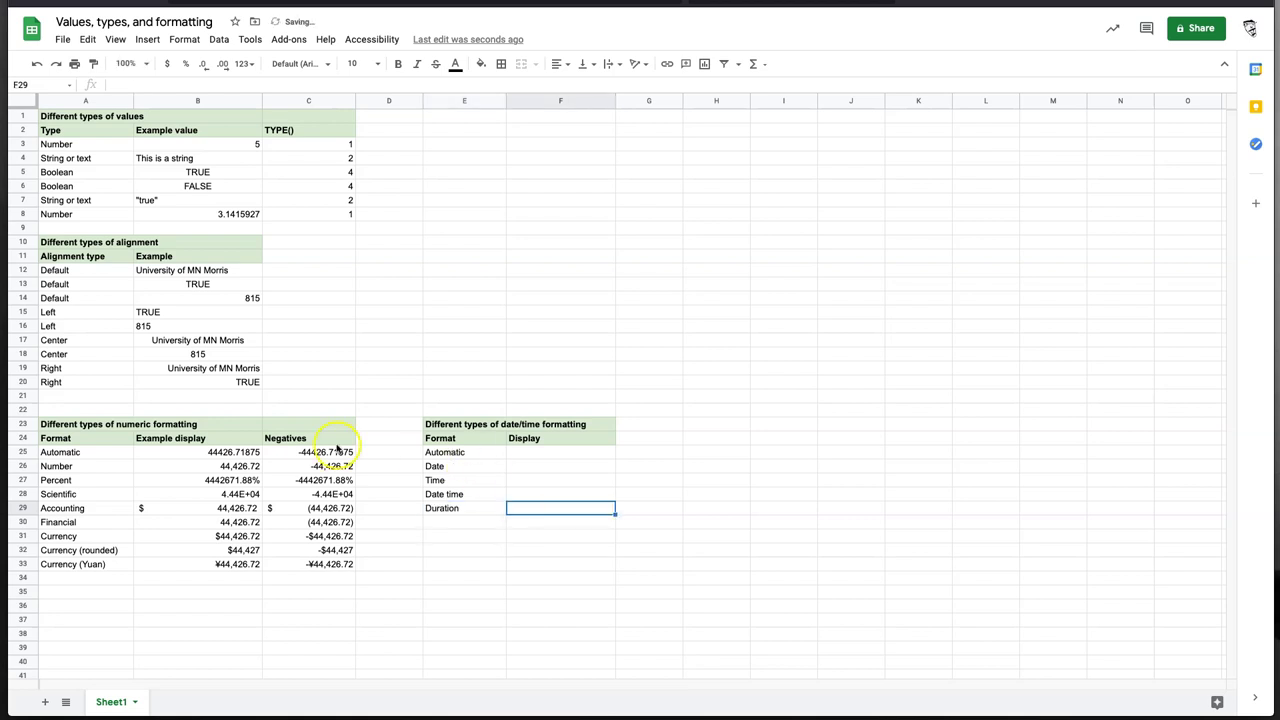
Copy the number in B25 into the display cells F25 to F29
{"action": "left_click", "coordinate": [237, 457]}
{"action": "key", "text": "ctrl+c"}
{"action": "left_click", "coordinate": [556, 457]}
{"action": "key", "text": "ctrl+v"}
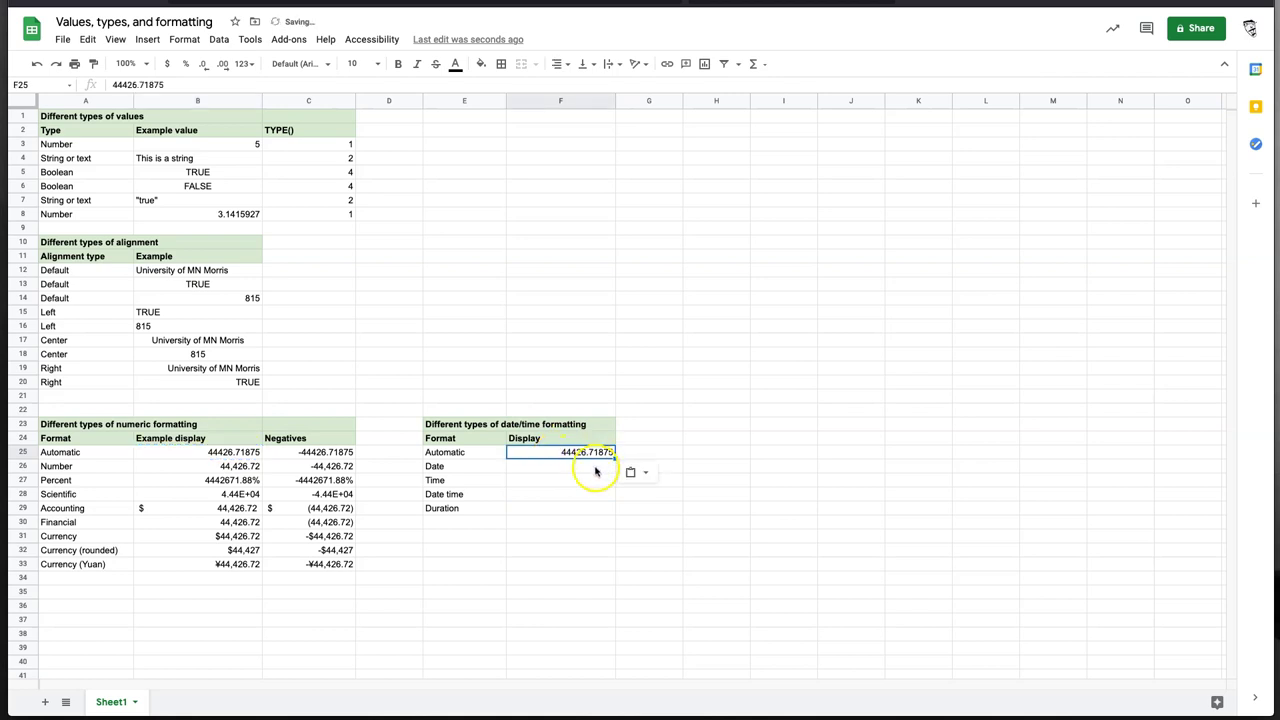
{"action": "left_click", "coordinate": [574, 511], "text": "shift"}
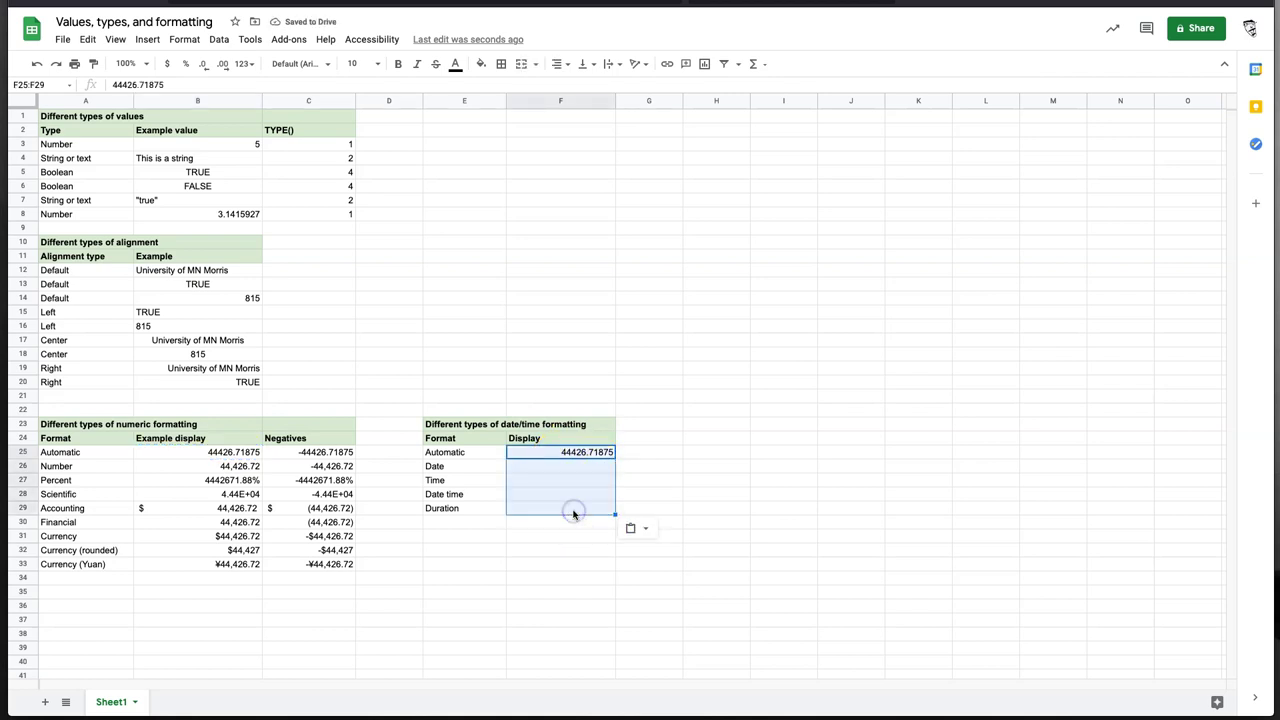
{"action": "key", "text": "ctrl+v"}
{"action": "left_click", "coordinate": [589, 534]}
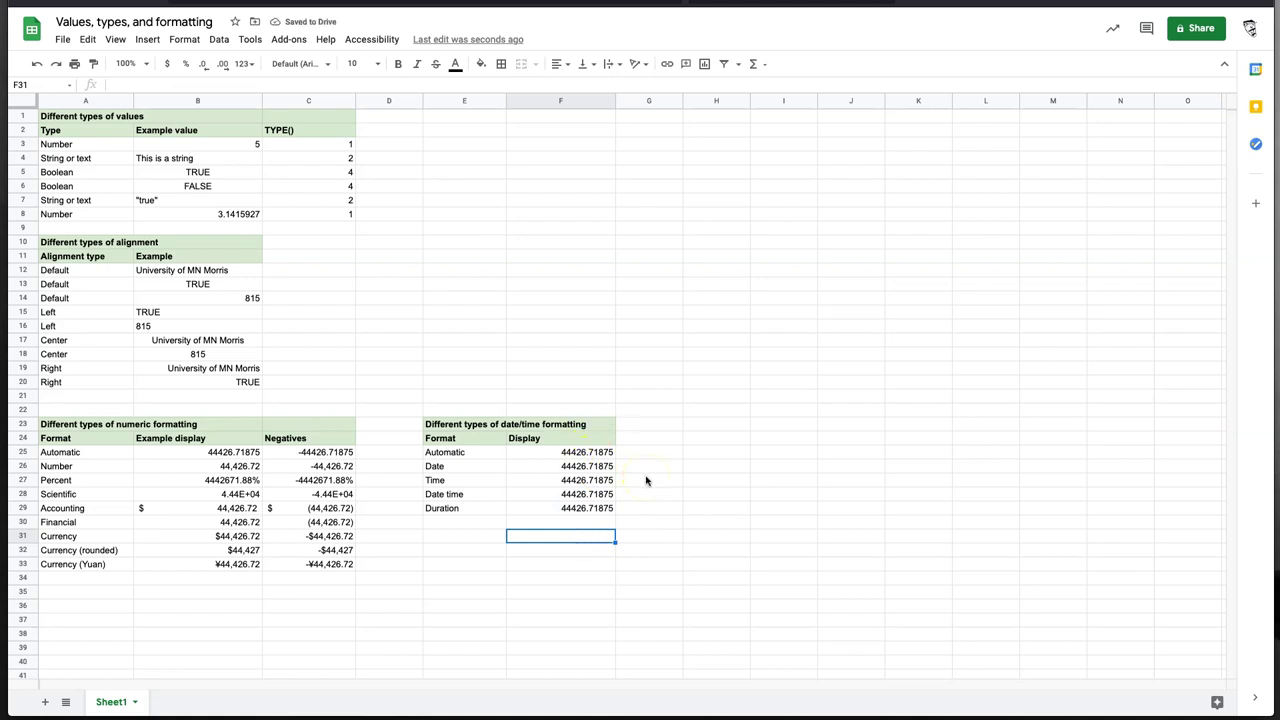
Apply the Date format to F26 and compare it with the unformatted number in F25
{"action": "left_click", "coordinate": [566, 452]}
{"action": "left_click", "coordinate": [580, 470]}
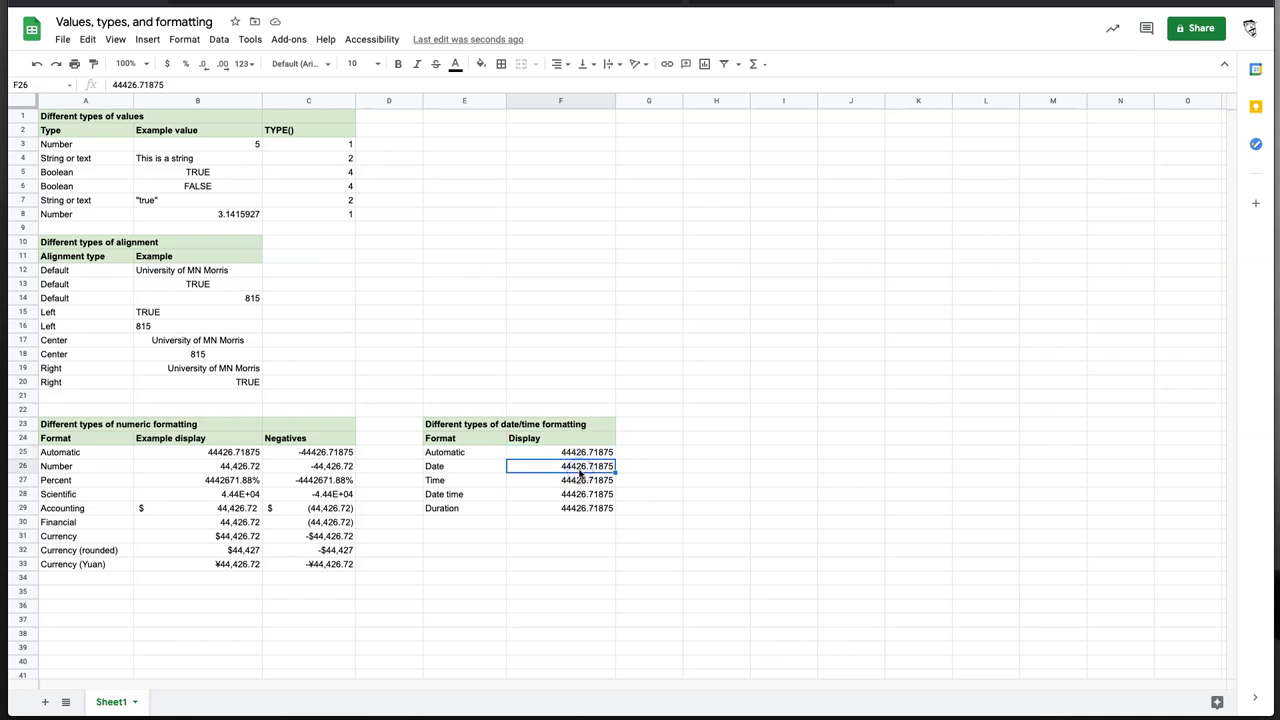
{"action": "left_click", "coordinate": [246, 64]}
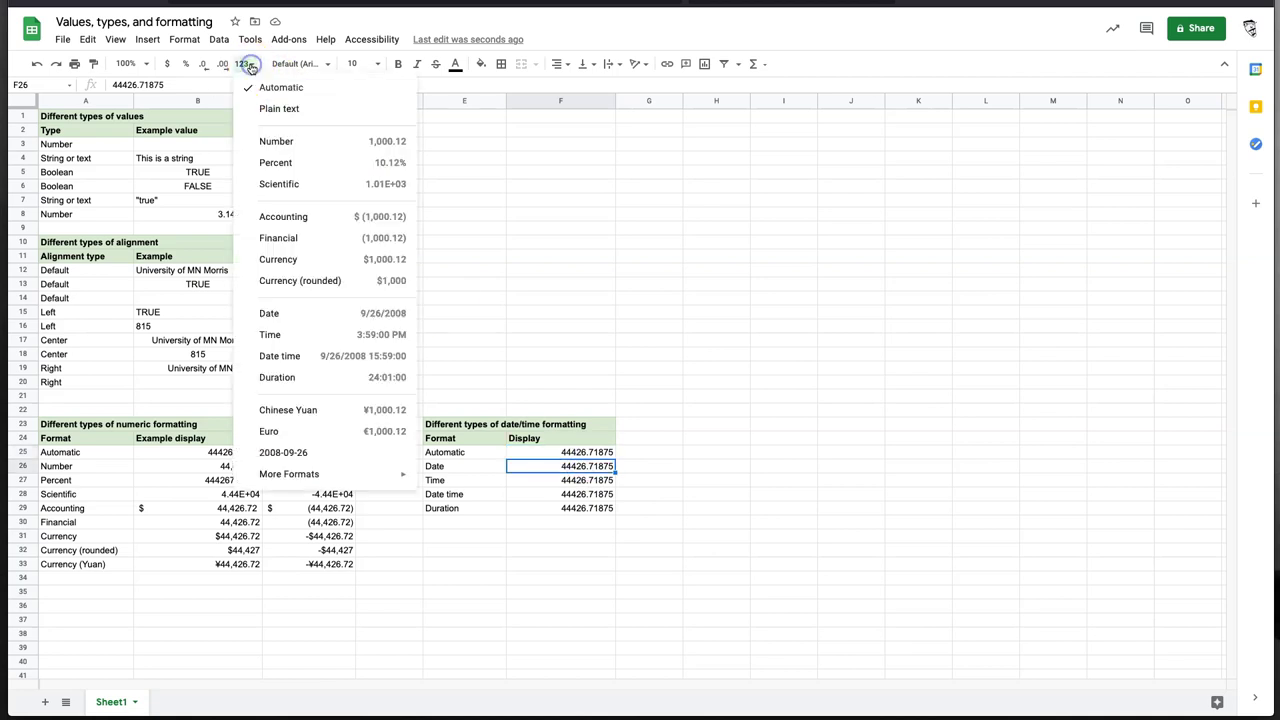
{"action": "left_click", "coordinate": [286, 316]}
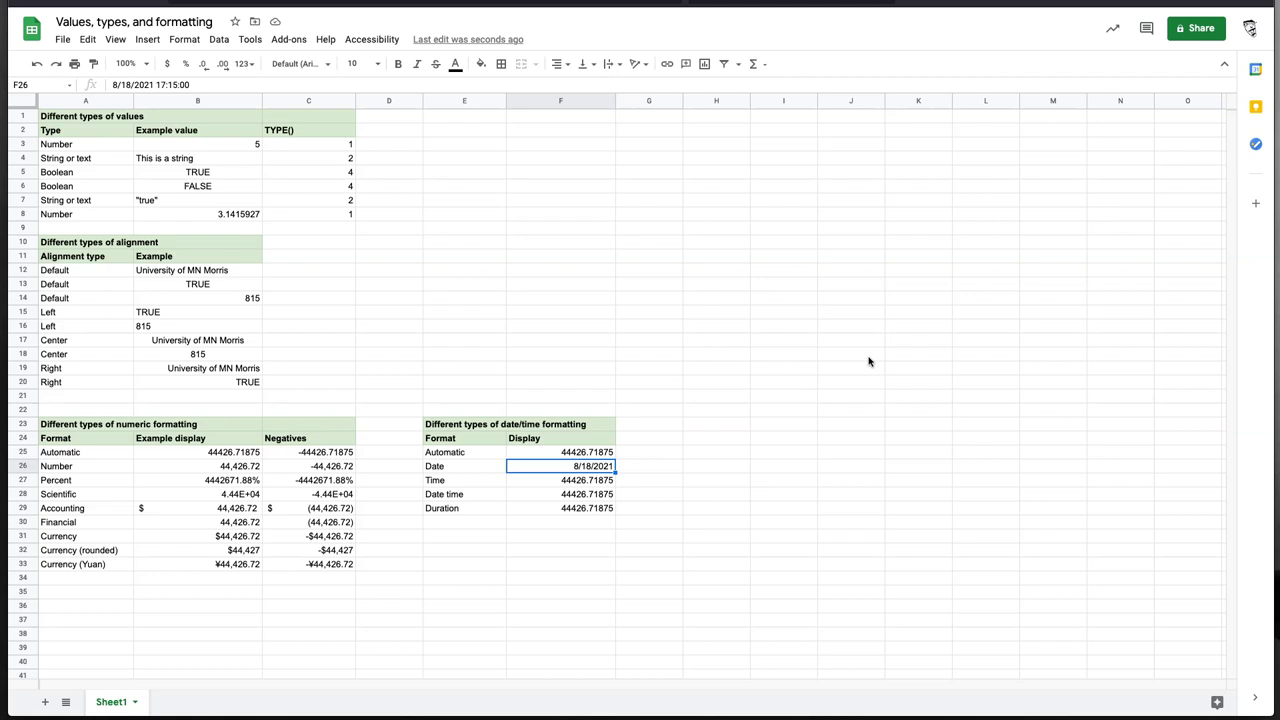
{"action": "left_click", "coordinate": [855, 358]}
{"action": "left_click", "coordinate": [600, 454]}
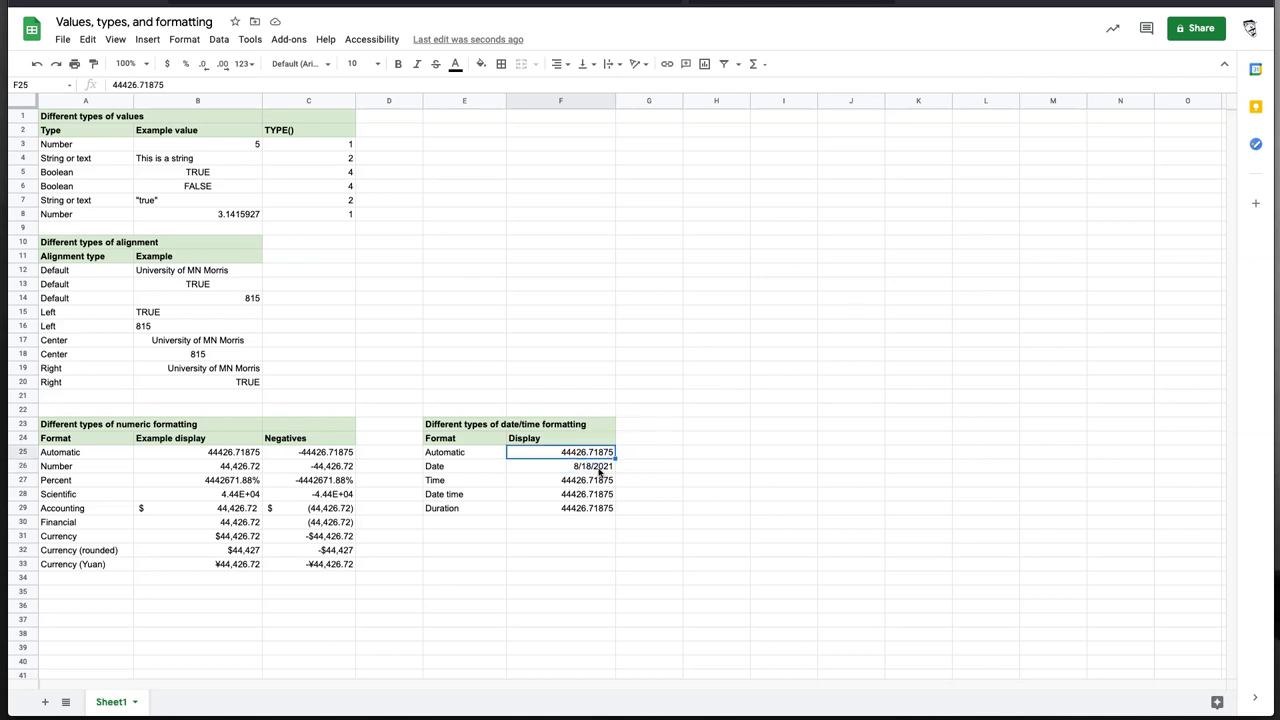
Apply the Time format to F27 and the Date time format to F28
{"action": "left_click", "coordinate": [599, 484]}
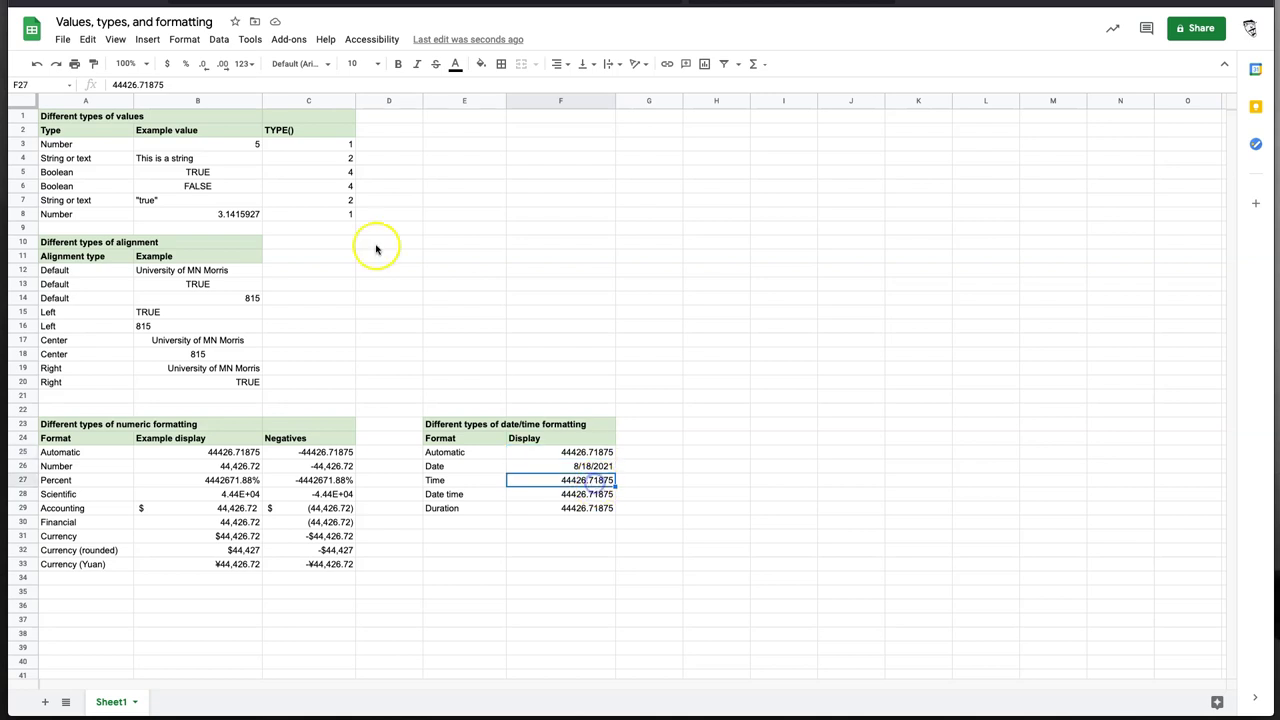
{"action": "left_click", "coordinate": [246, 64]}
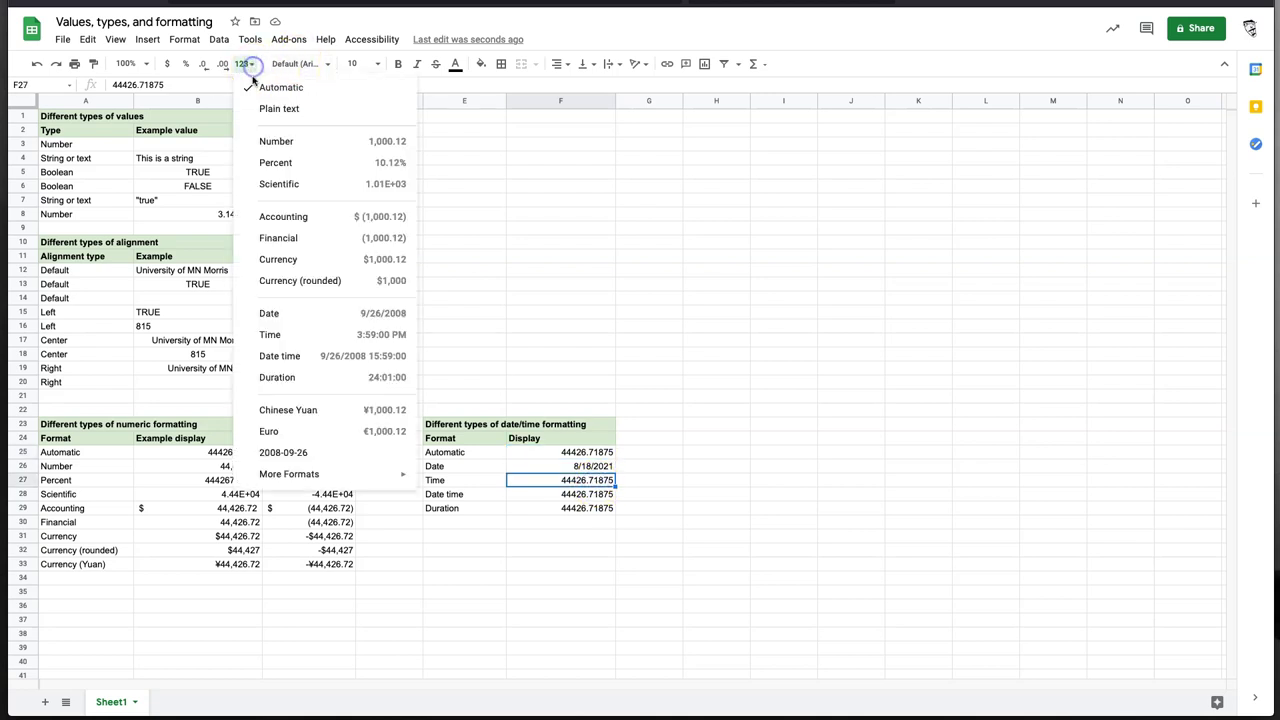
{"action": "left_click", "coordinate": [271, 335]}
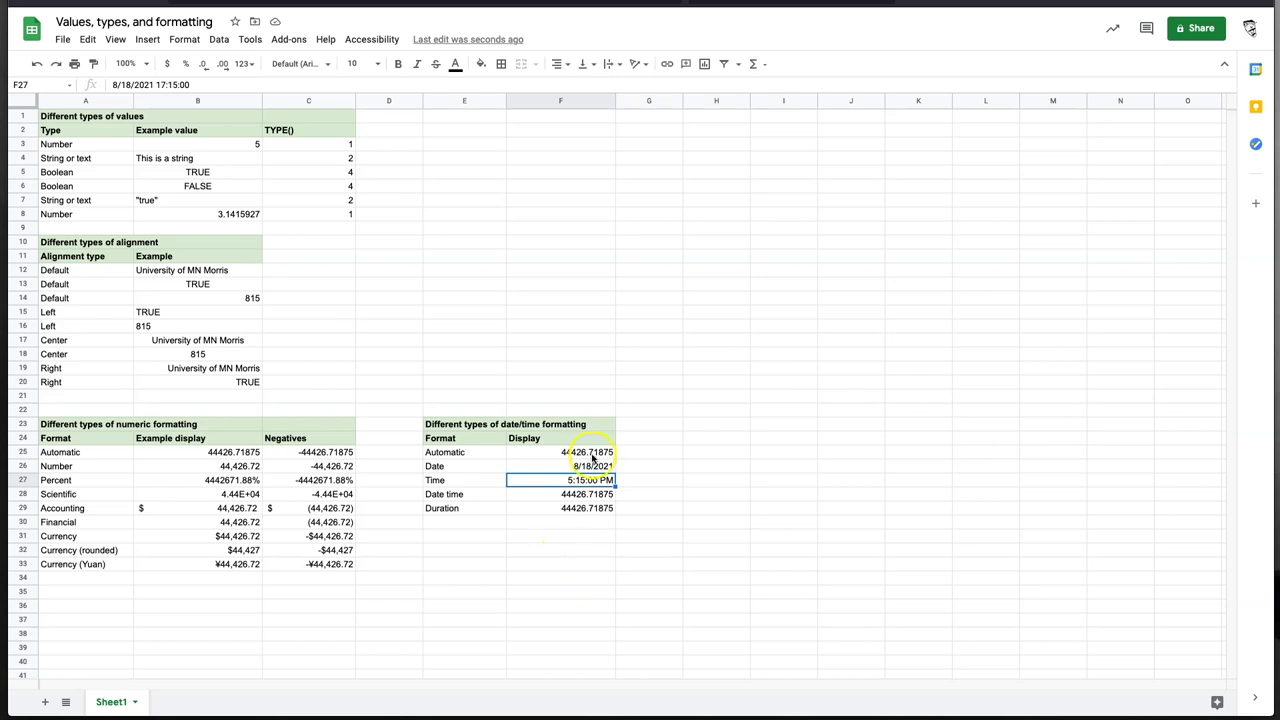
{"action": "left_click", "coordinate": [566, 495]}
{"action": "left_click", "coordinate": [249, 64]}
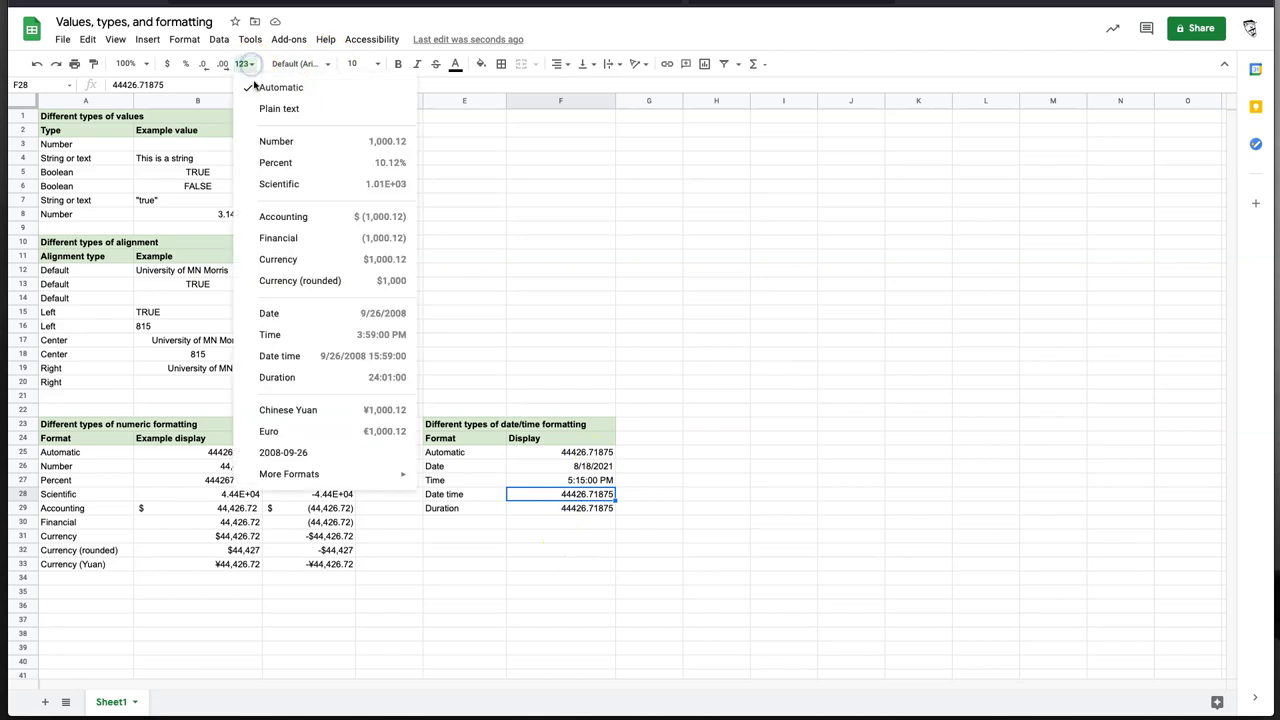
{"action": "left_click", "coordinate": [295, 355]}
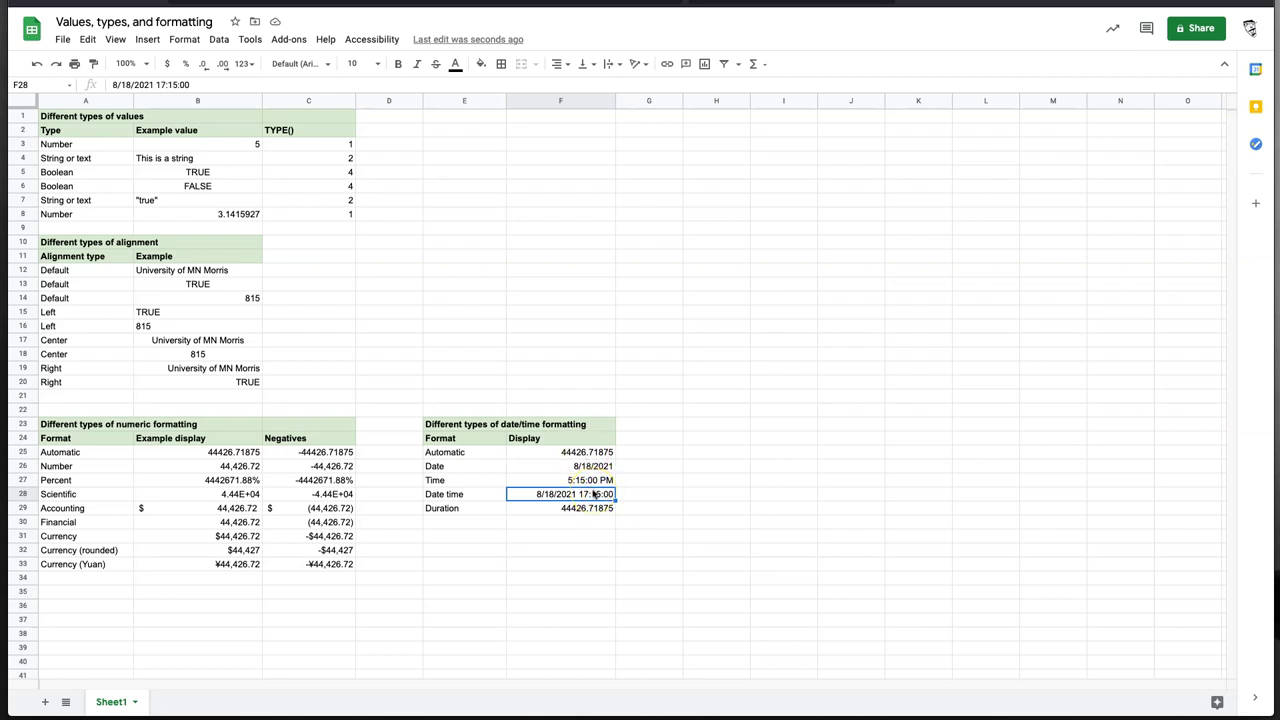
Apply the Duration format to the number in F29
{"action": "left_click", "coordinate": [571, 513]}
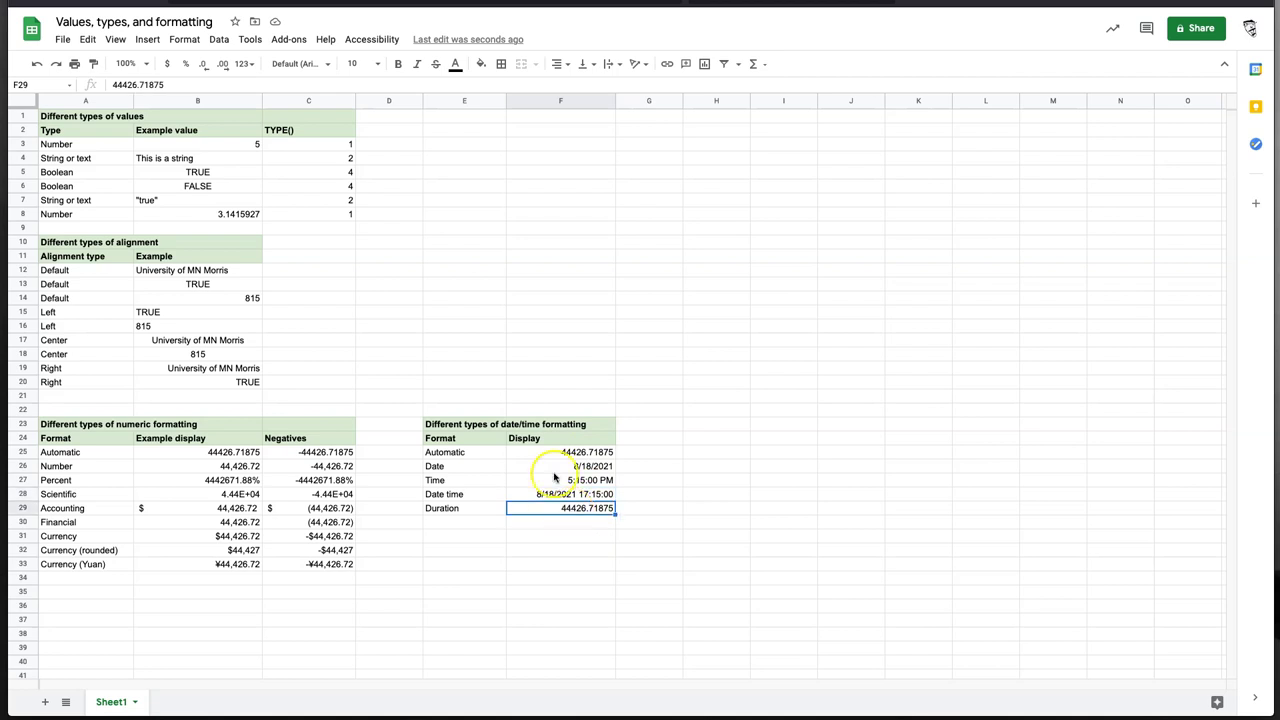
{"action": "left_click", "coordinate": [244, 63]}
{"action": "left_click", "coordinate": [290, 380]}
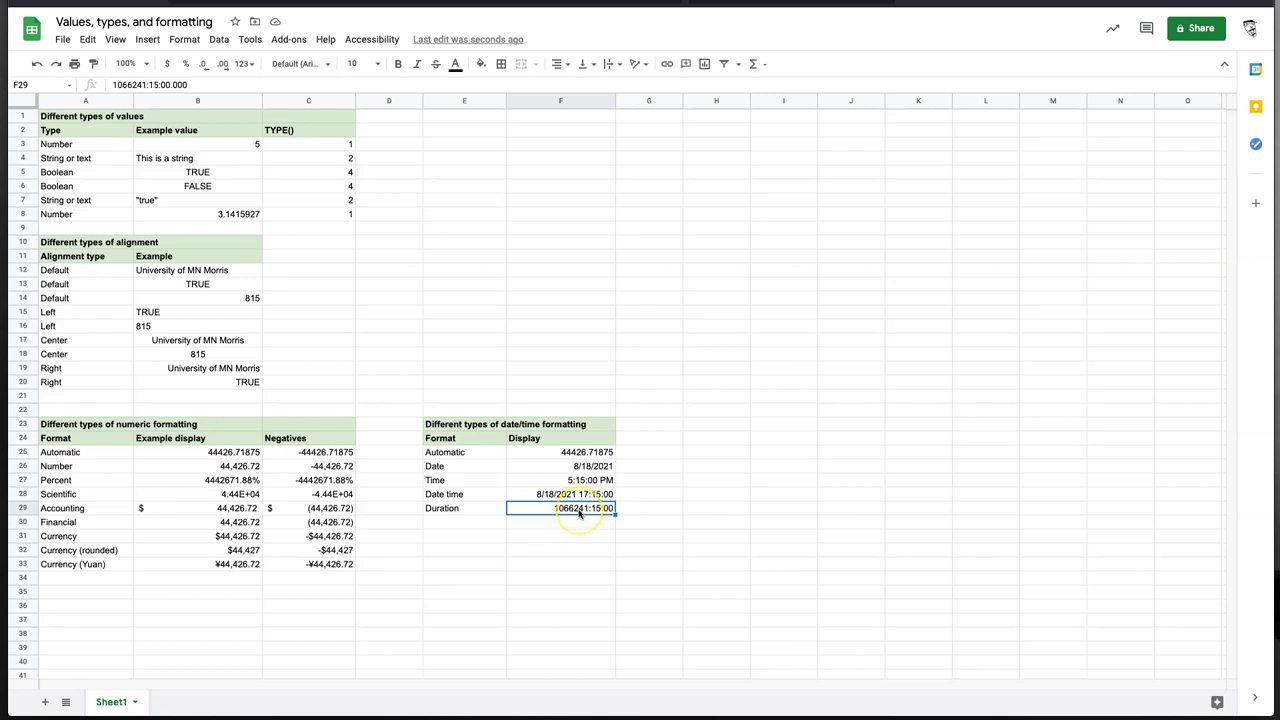
{"action": "left_click", "coordinate": [557, 511]}
{"action": "left_click", "coordinate": [620, 552]}
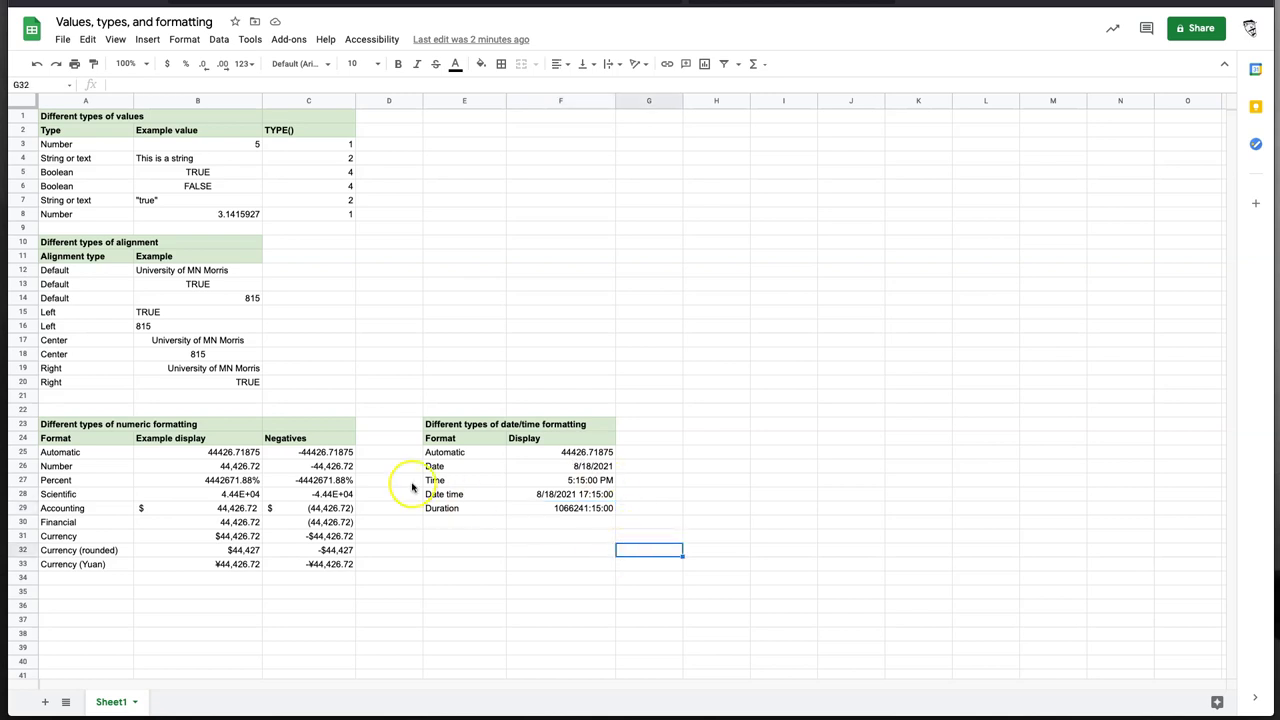